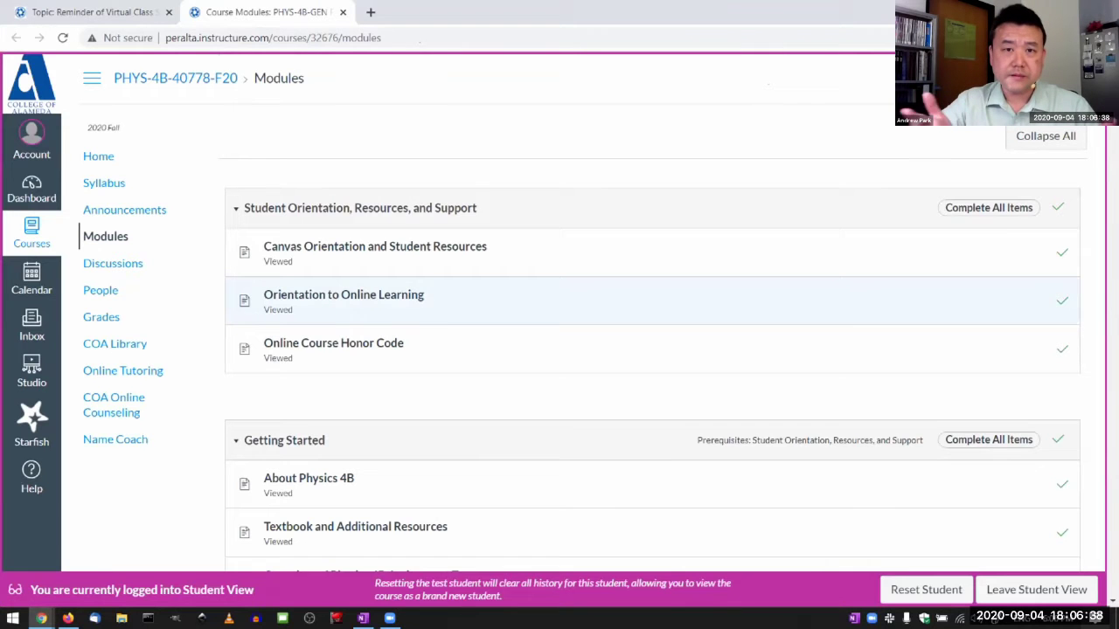
- Scroll the Modules page to Week 2 and open the Problem Set 2 Assessment
scroll(611, 306, down, 3)
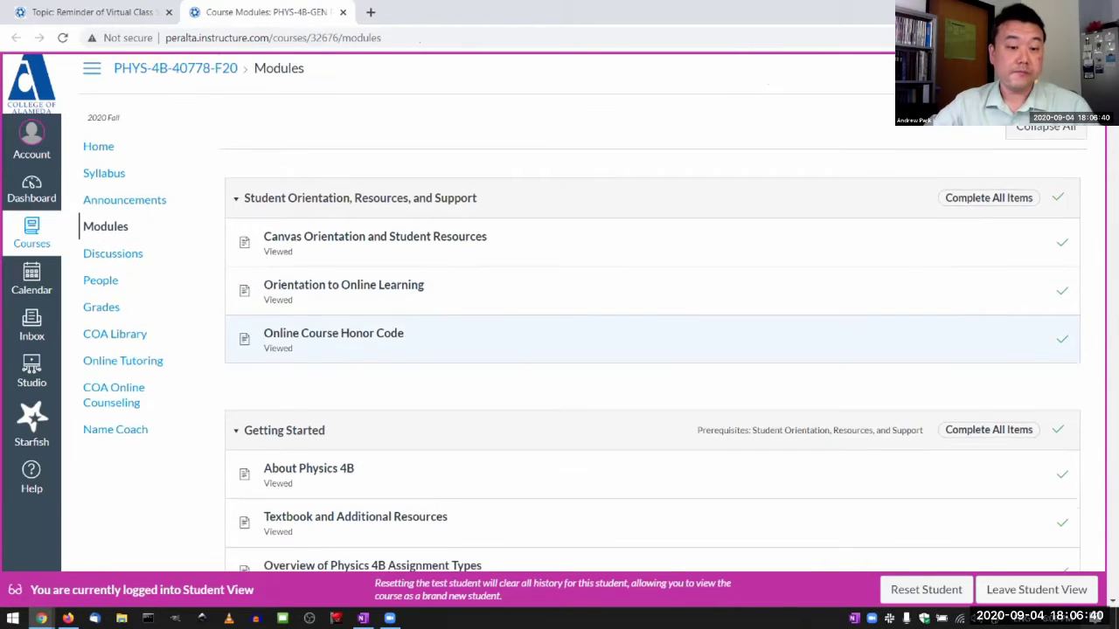
scroll(612, 306, down, 4)
scroll(612, 306, down, 8)
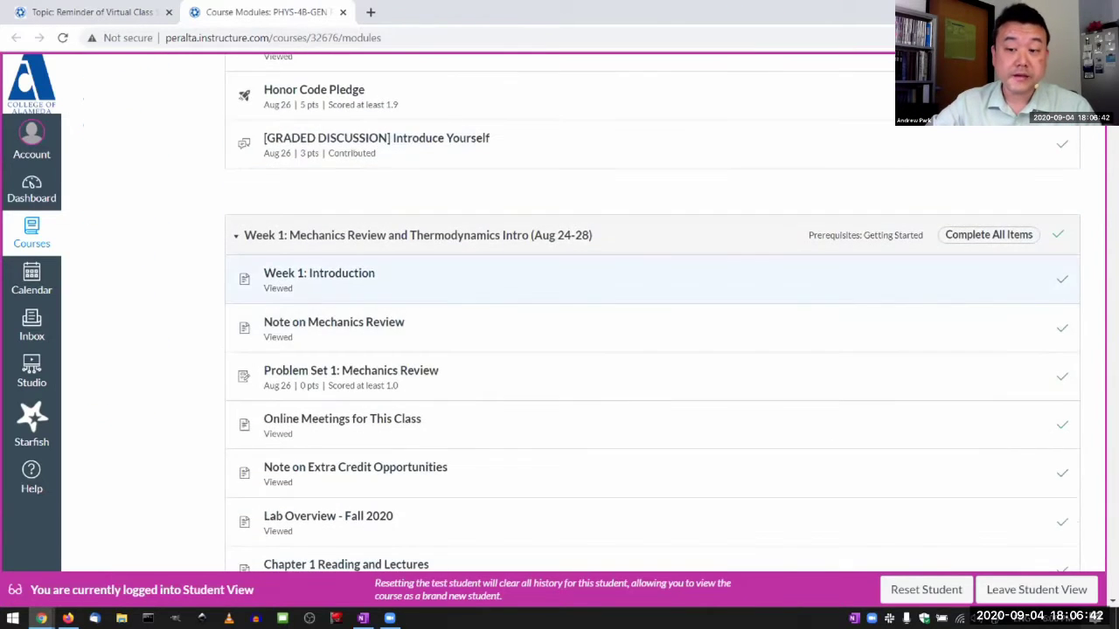
scroll(612, 262, down, 4)
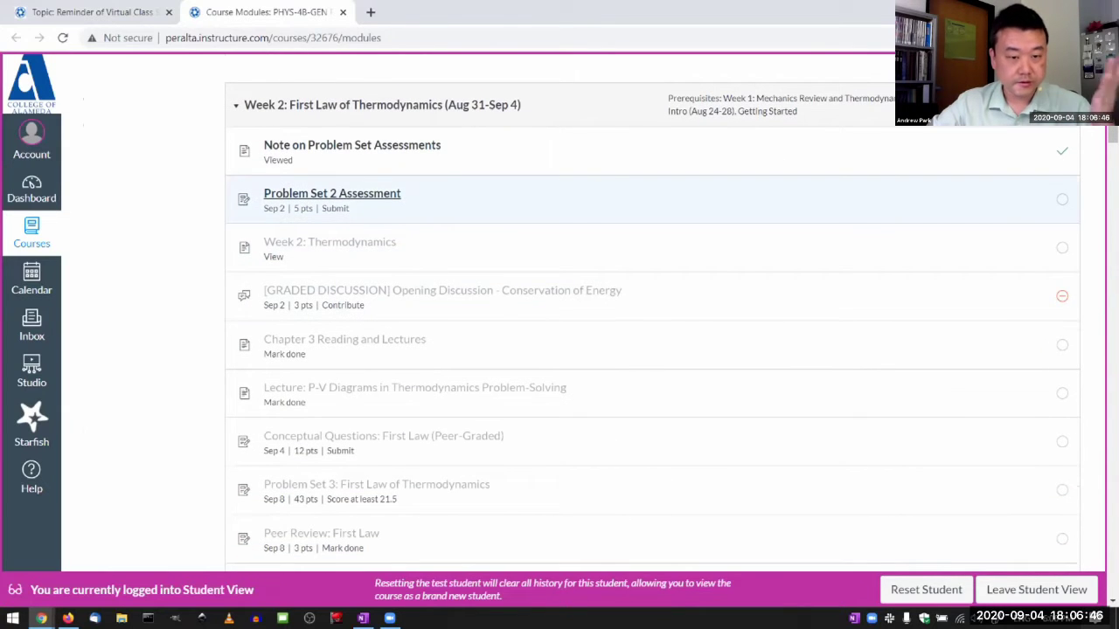
click(332, 194)
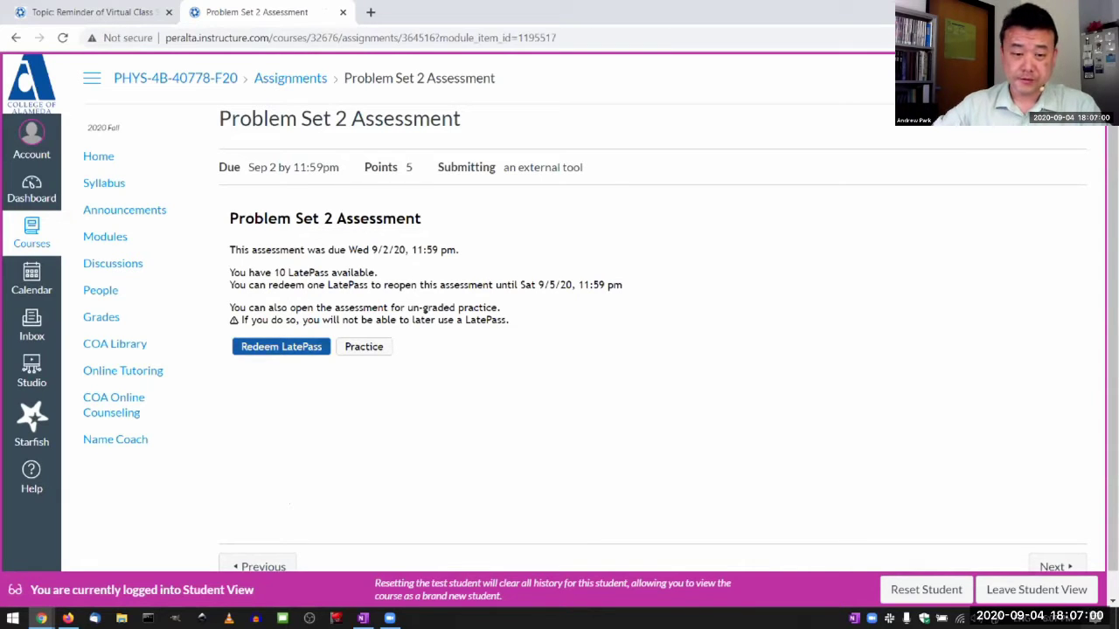
- Redeem a LatePass to reopen Problem Set 2, now due 9/5/20, and start it
click(281, 346)
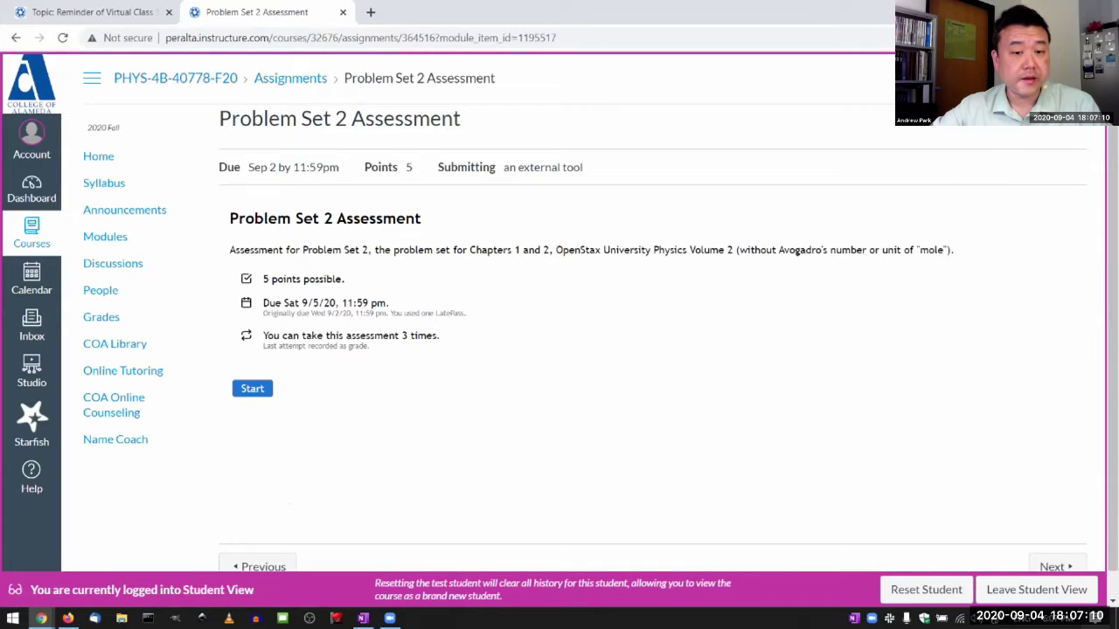
drag(371, 346, 263, 335)
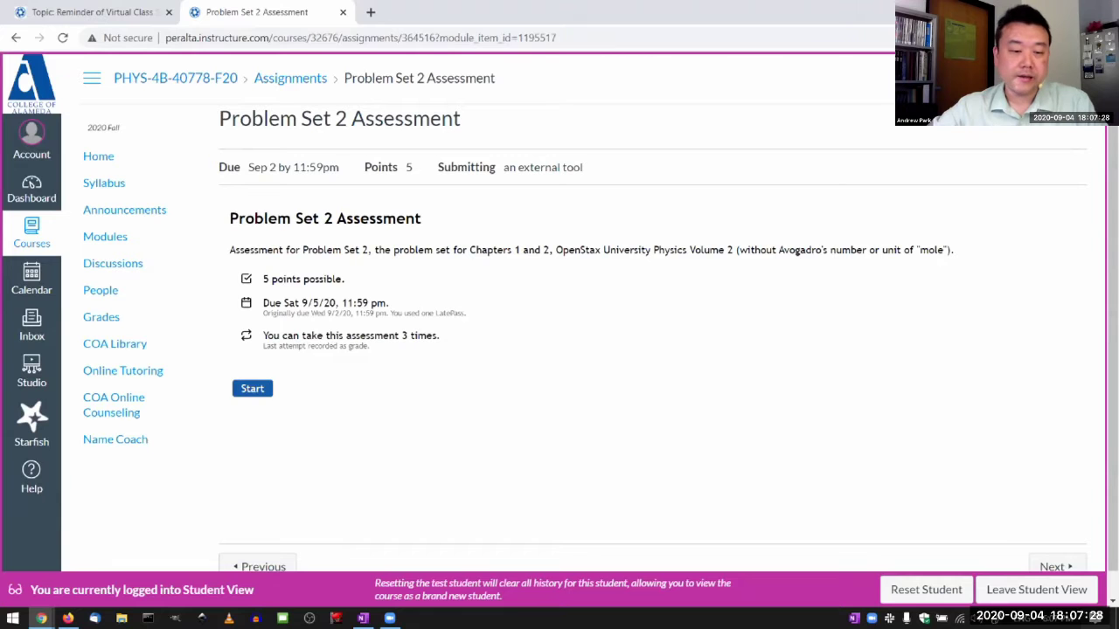
click(251, 388)
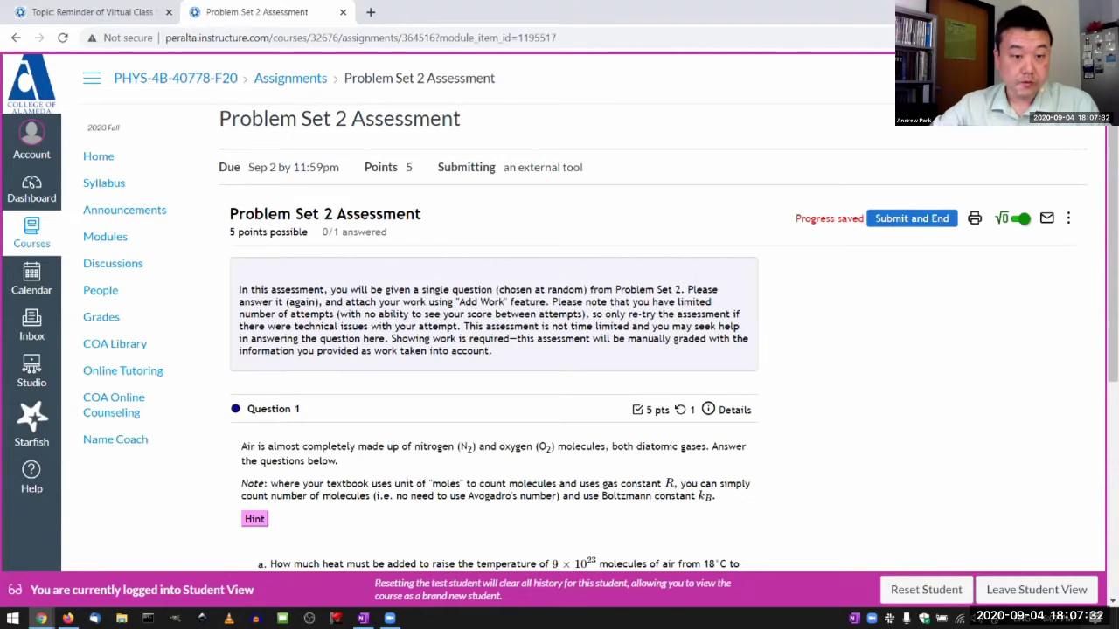
- Zoom the browser in and bring Question 1's part a and b Heat fields into view
scroll(560, 349, down, 3)
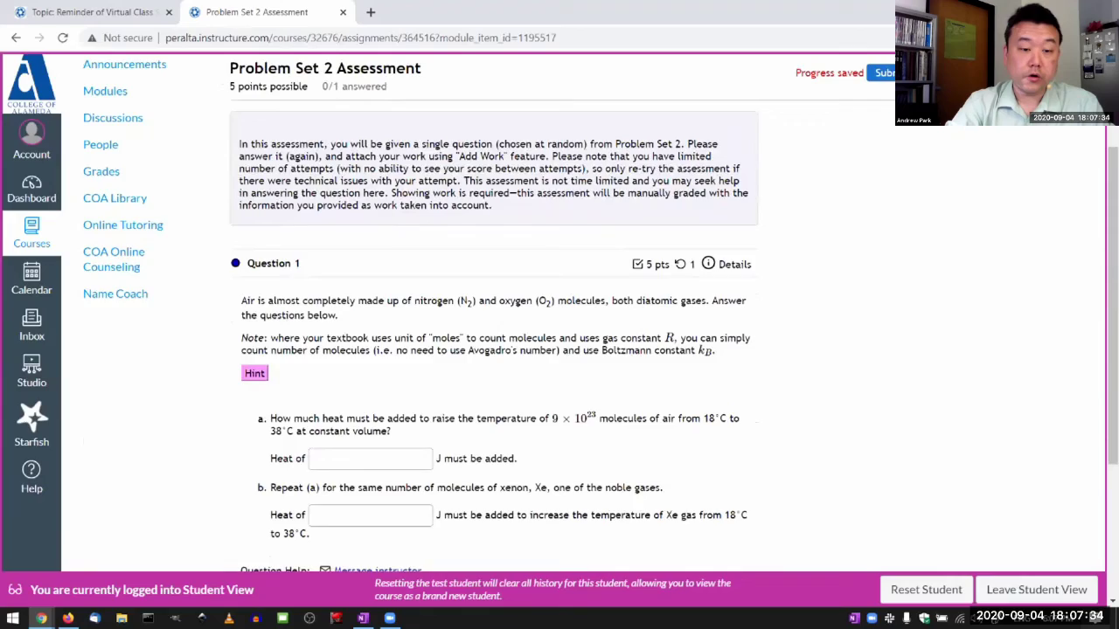
key(ctrl+plus)
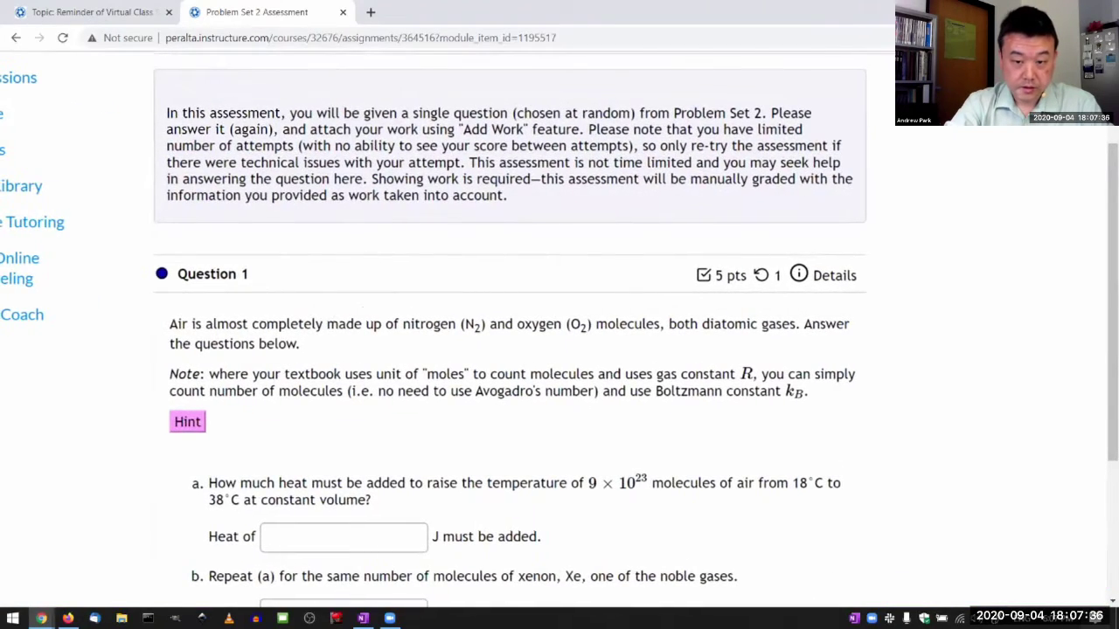
scroll(560, 349, down, 2)
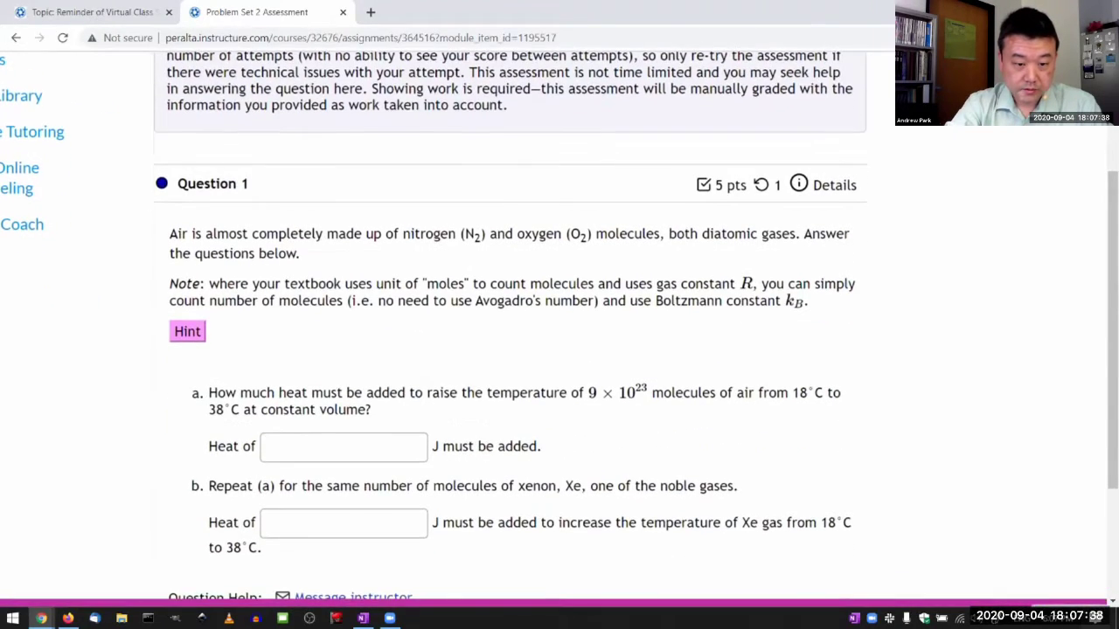
scroll(560, 329, down, 1)
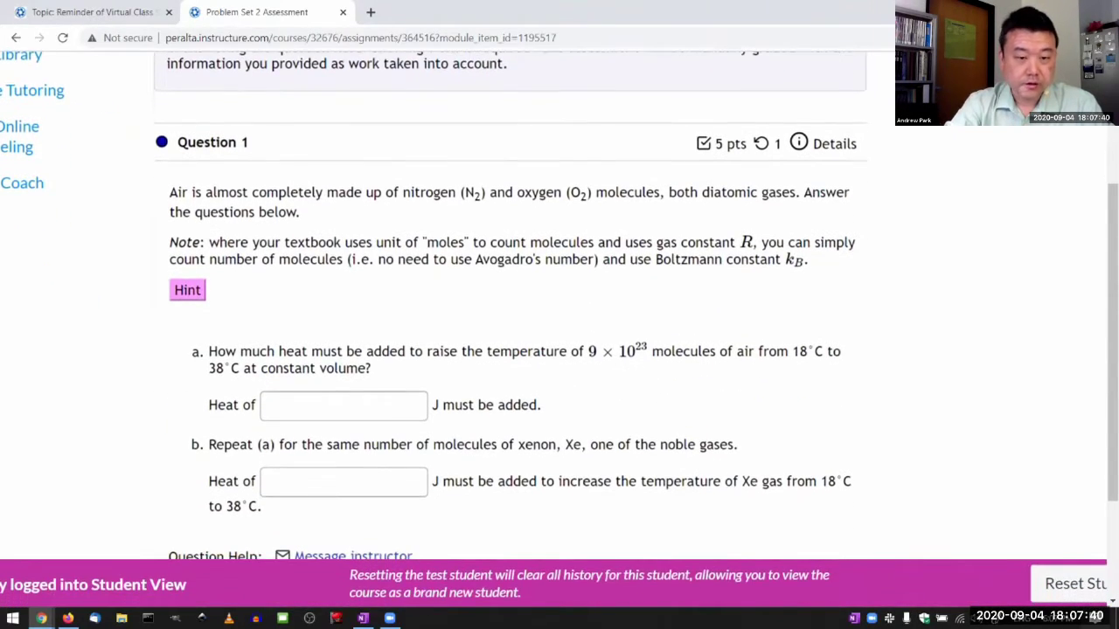
scroll(559, 305, down, 1)
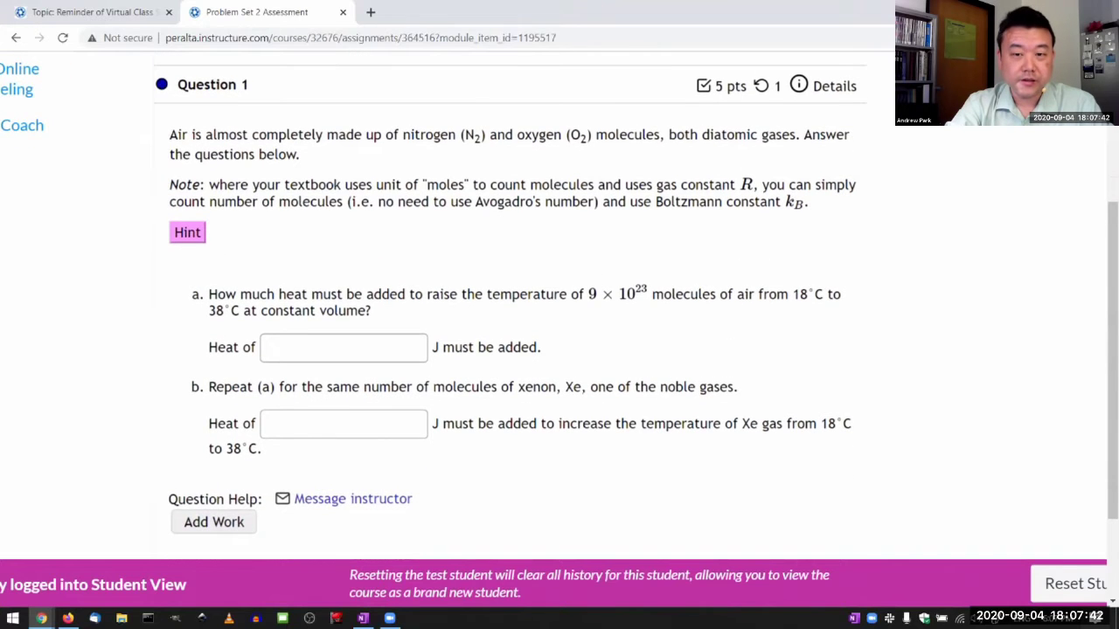
scroll(560, 332, left, 2)
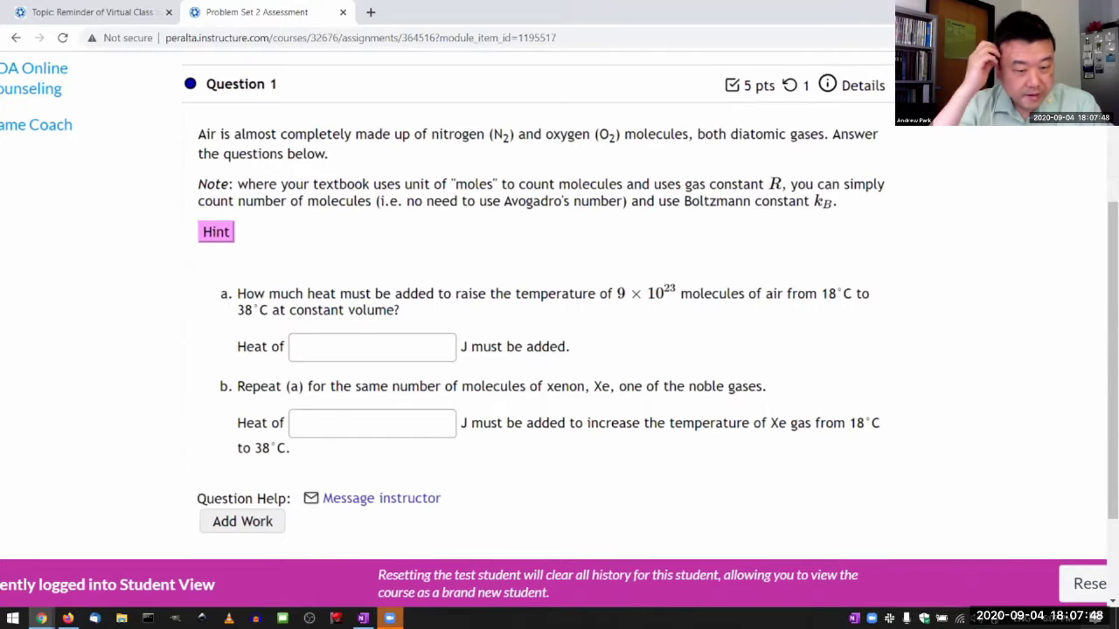
- Launch Windows Calculator and enter Boltzmann's constant 1.381e-23
key(super)
text(cal)
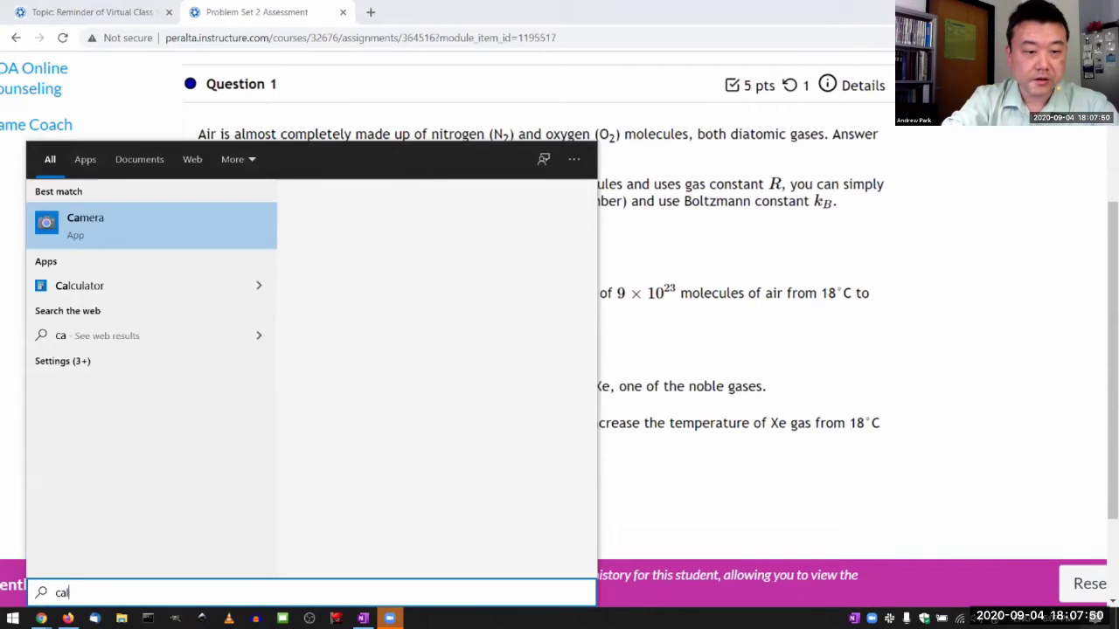
key(Return)
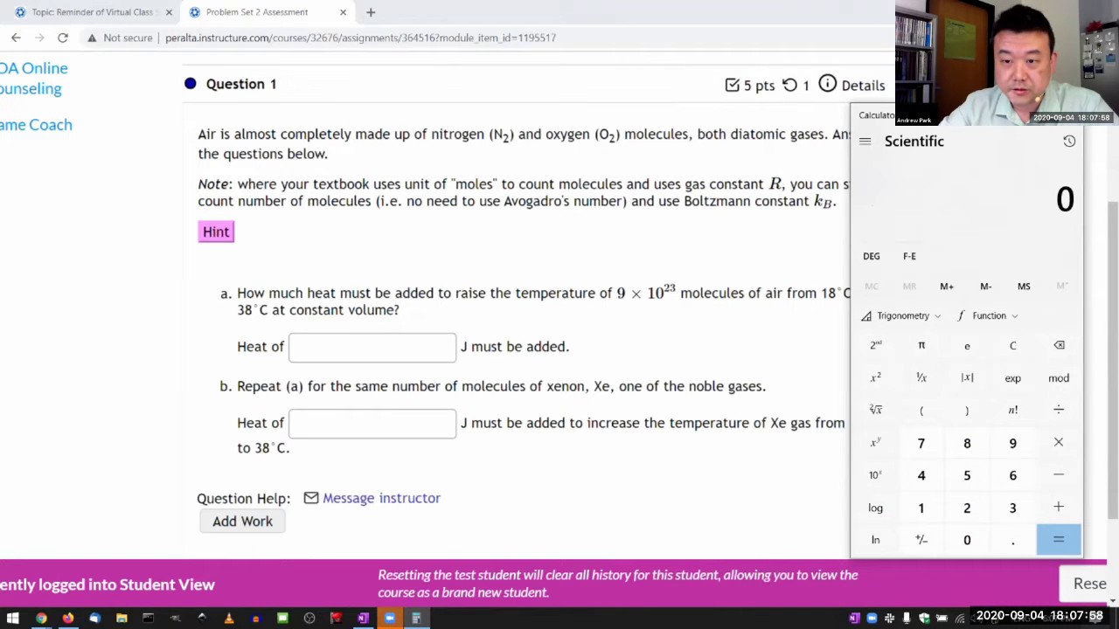
text(1.38)
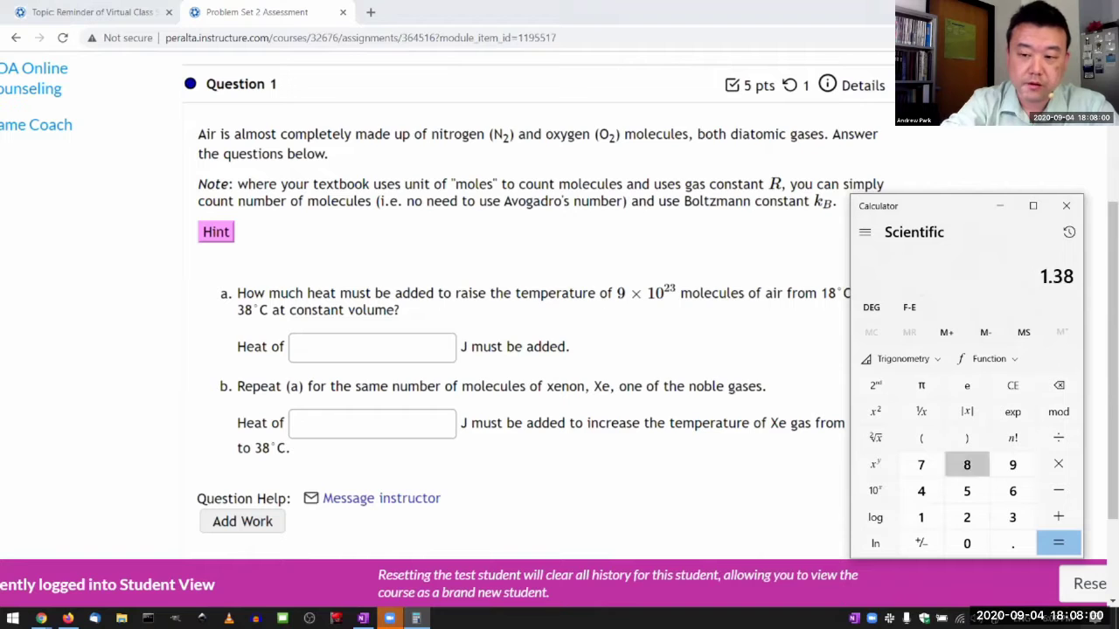
text(1)
click(1012, 412)
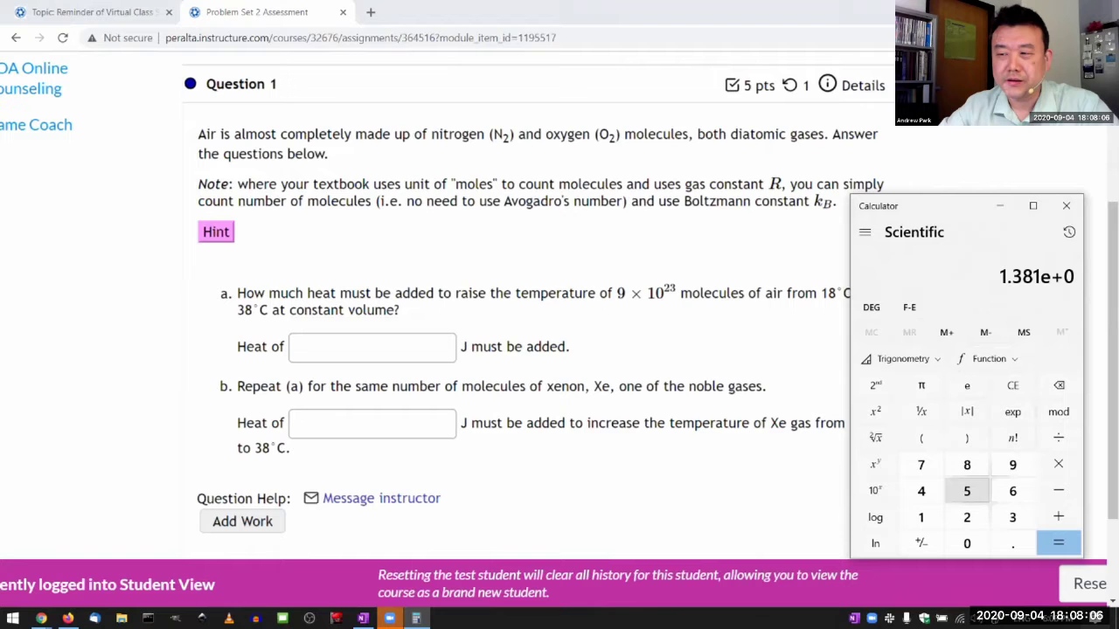
text(23)
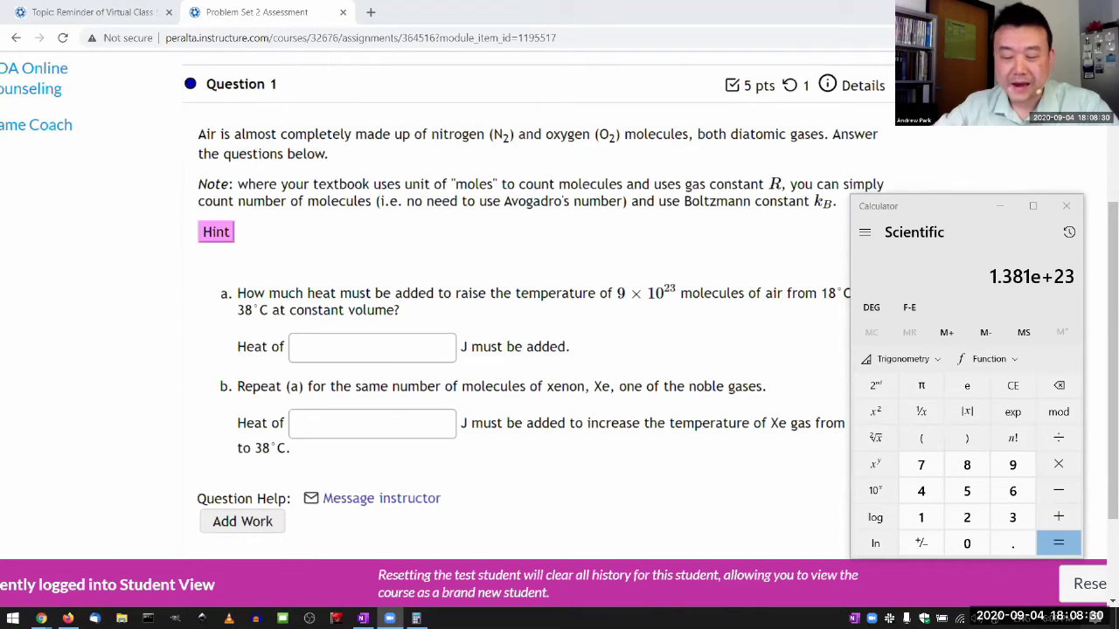
click(925, 547)
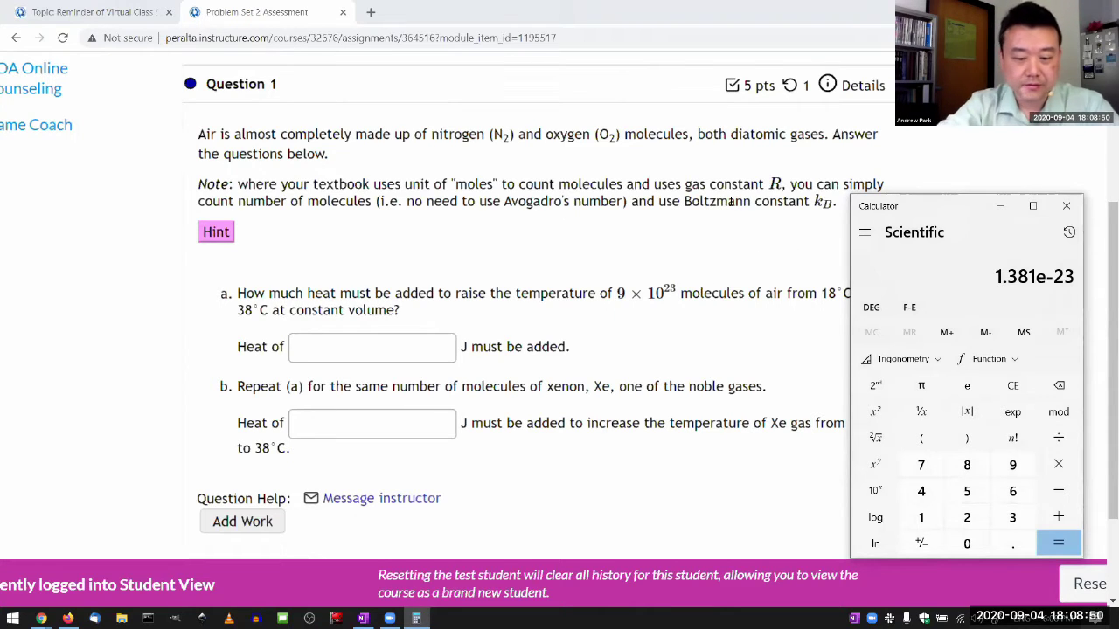
- Multiply by 5/2, 9e23 molecules and 20 to get 621.45
key(asterisk)
key(5)
key(slash)
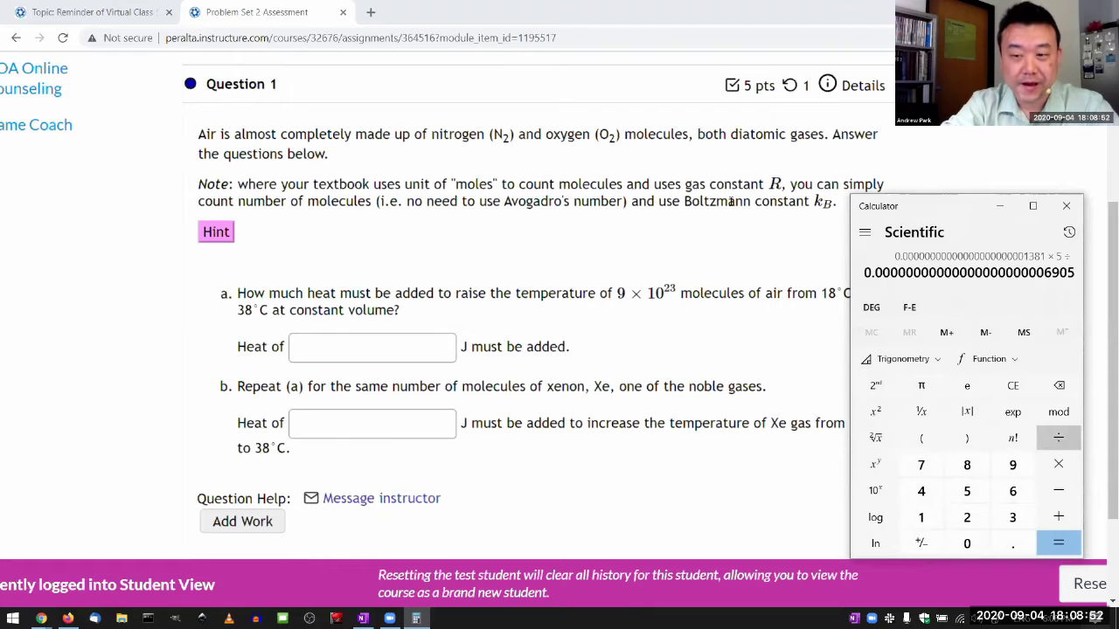
key(2)
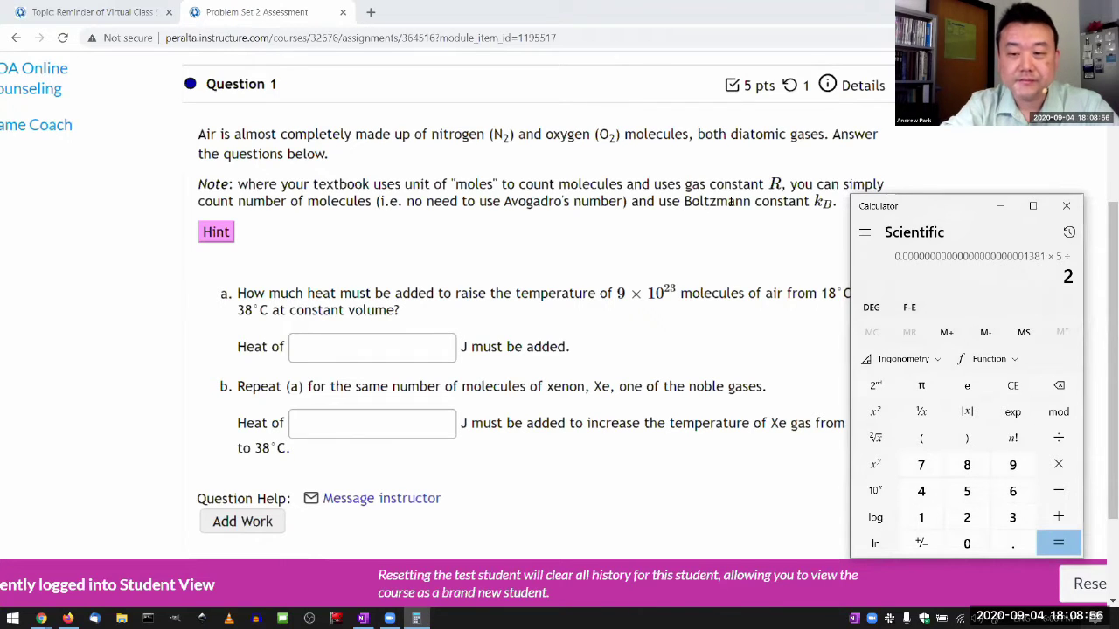
key(asterisk)
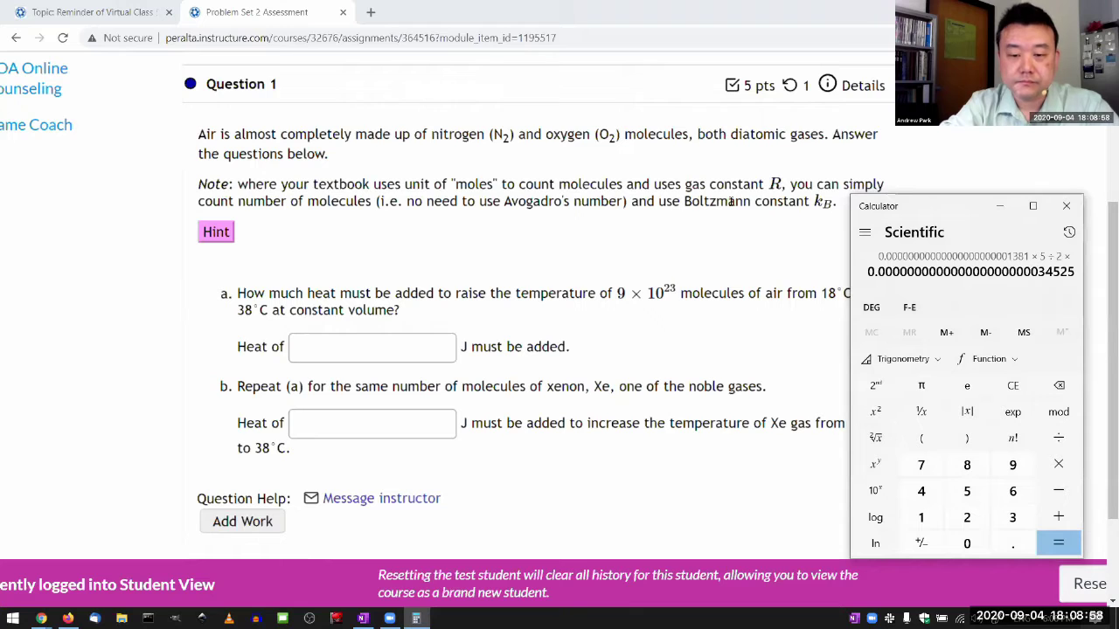
key(9)
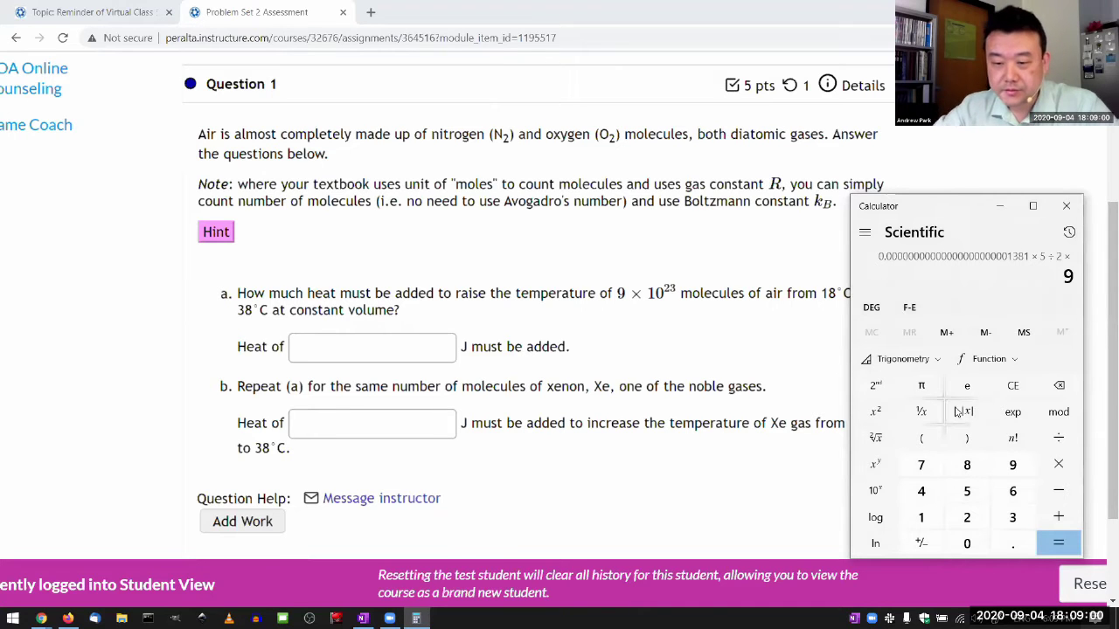
click(1006, 413)
key(2)
key(3)
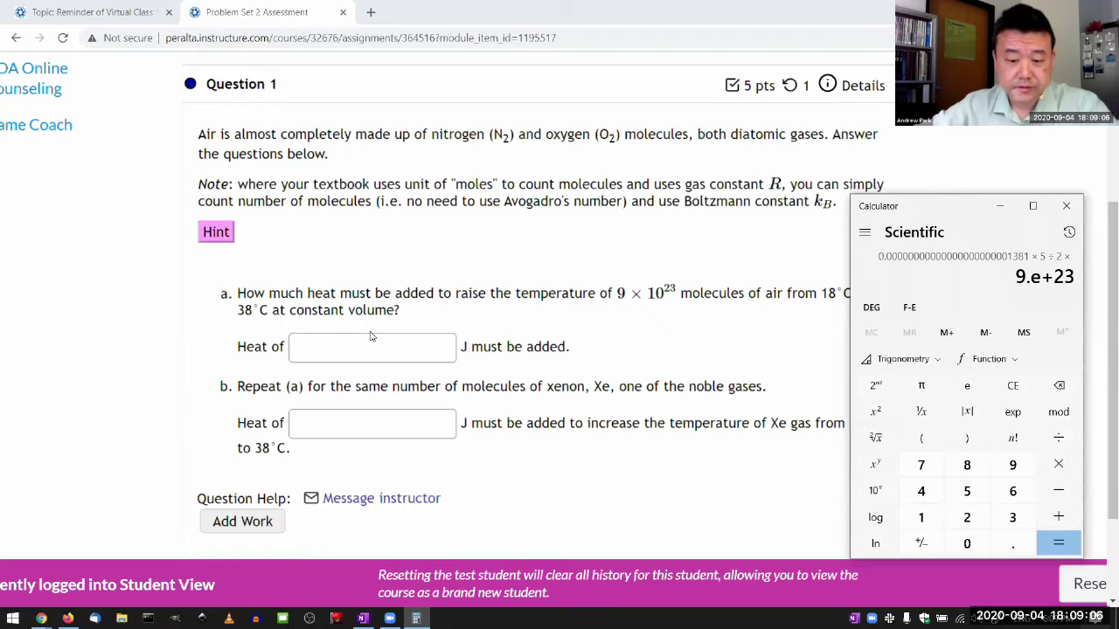
key(asterisk)
text(20)
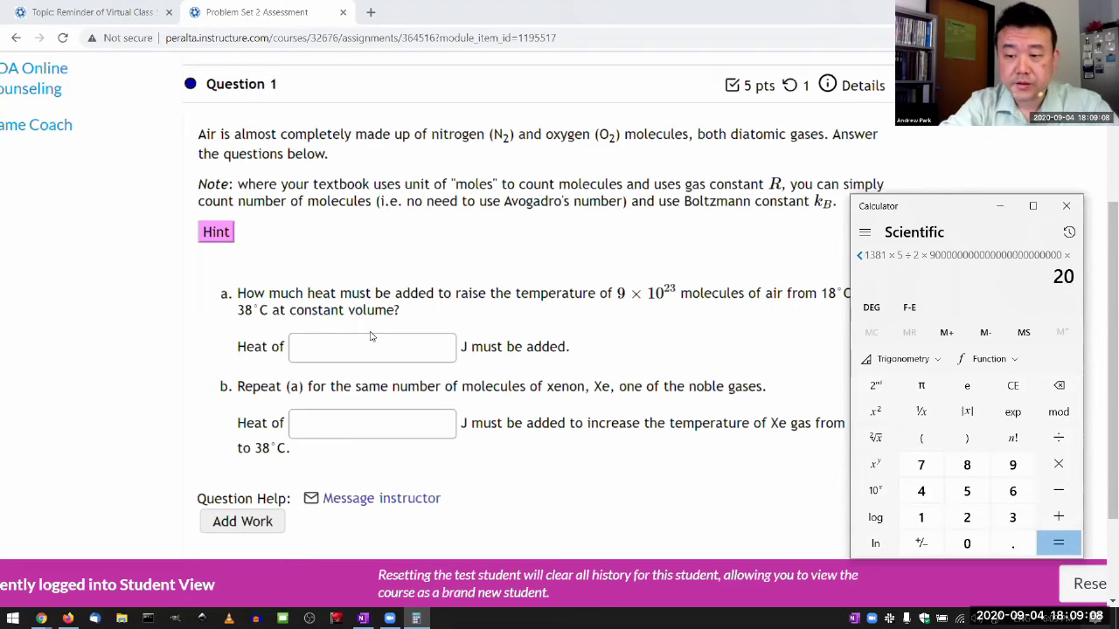
key(Return)
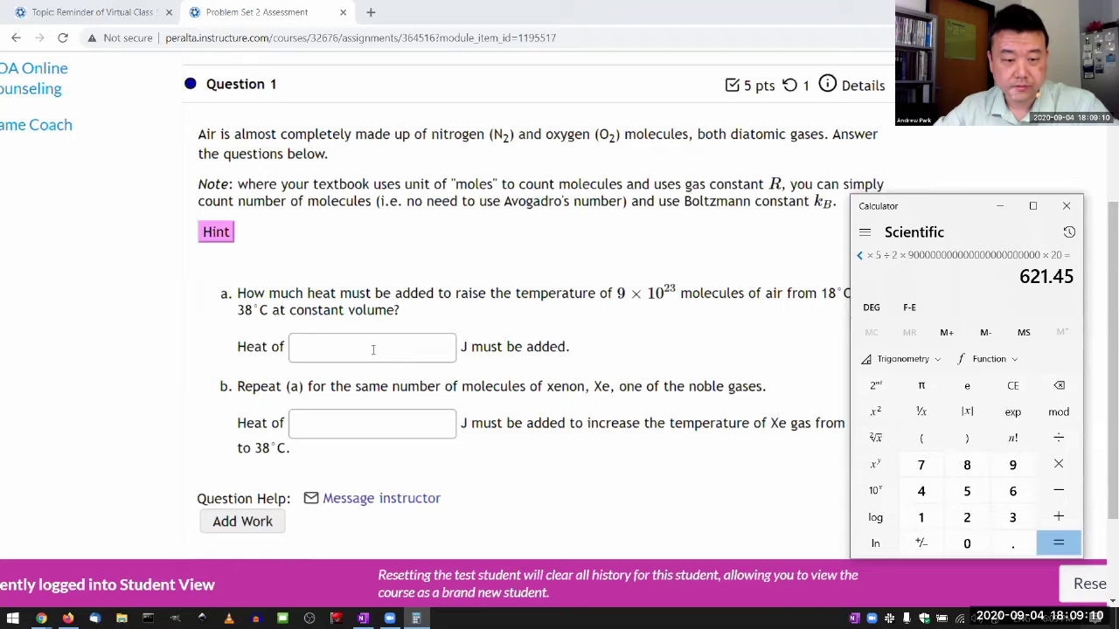
- Enter 621 in part a's Heat field
click(373, 349)
text(621)
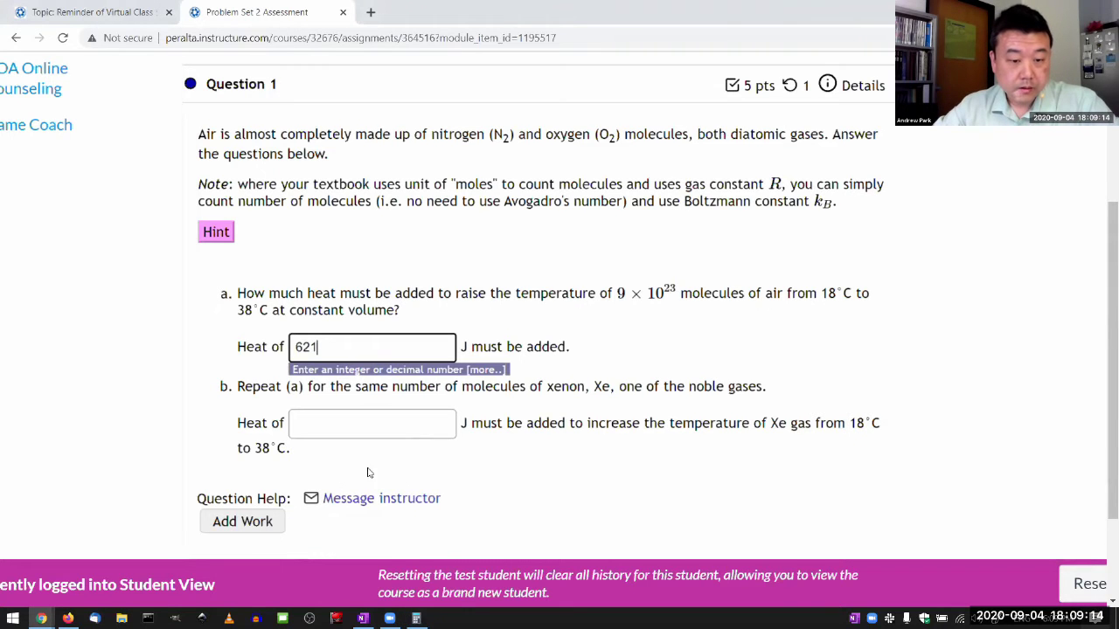
scroll(368, 476, down, 2)
click(531, 328)
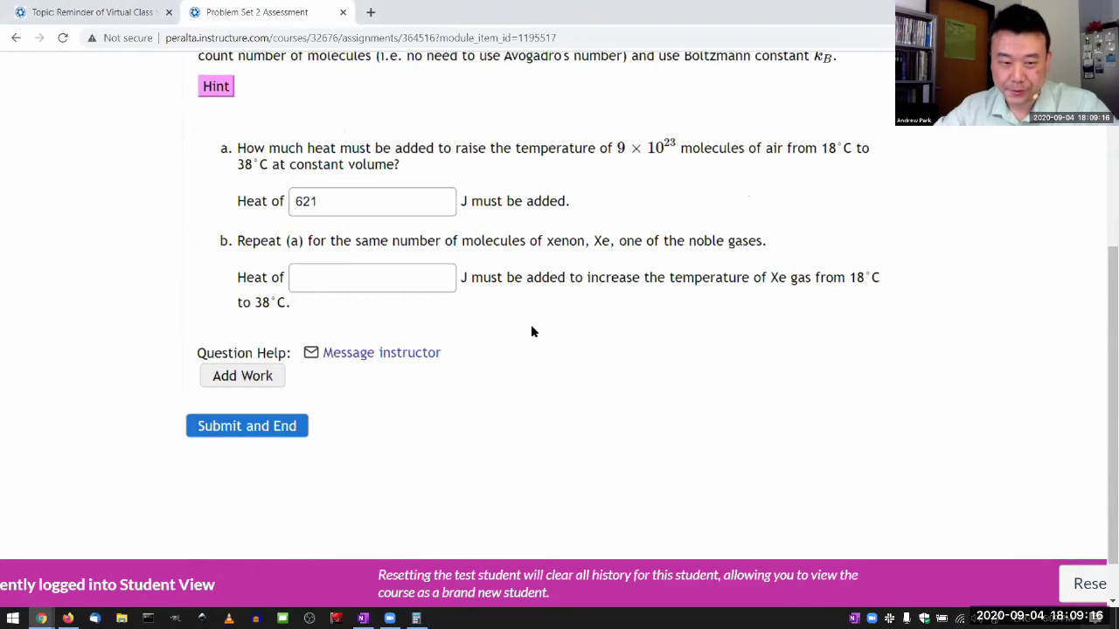
scroll(533, 332, up, 1)
- Compute 621.45 ÷ 5 × 3 = 372.87 in Calculator
key(alt+Tab)
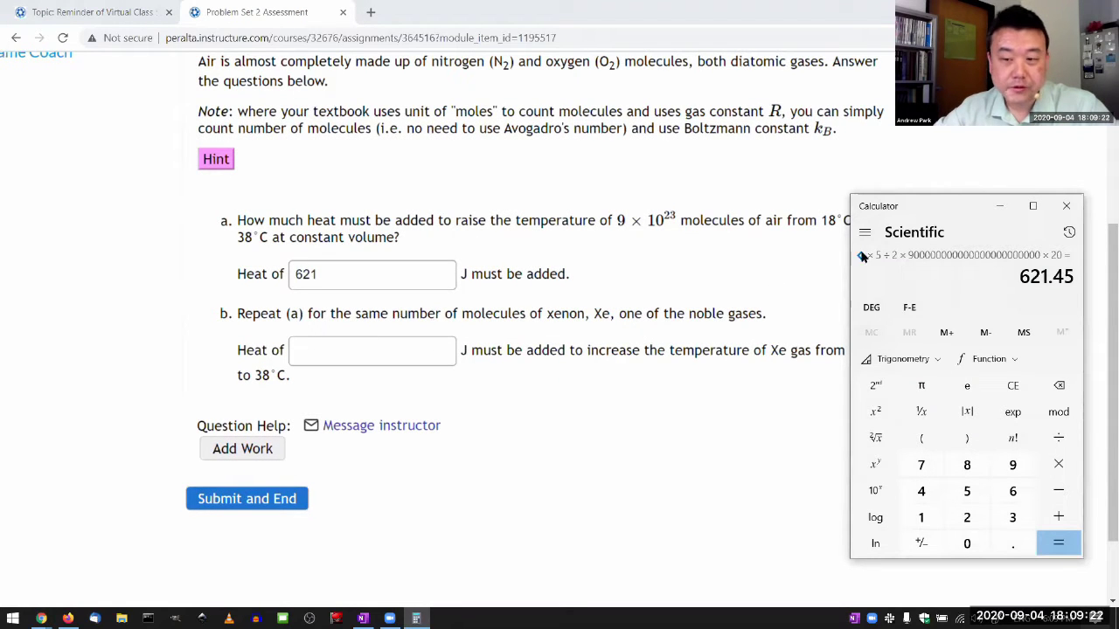
key(slash)
key(5)
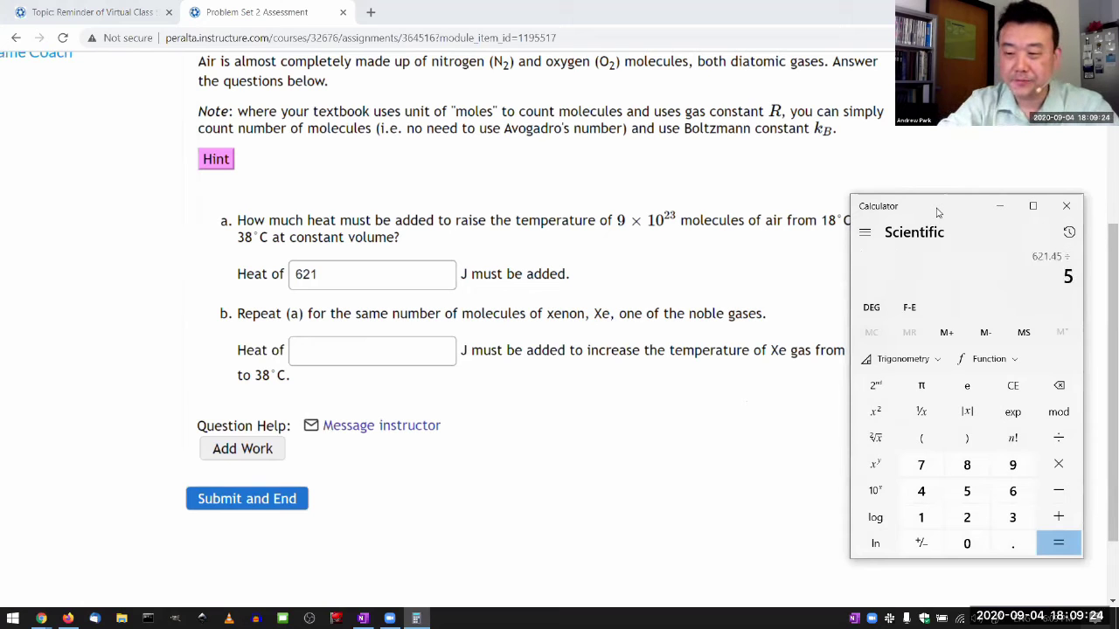
key(asterisk)
key(3)
key(Return)
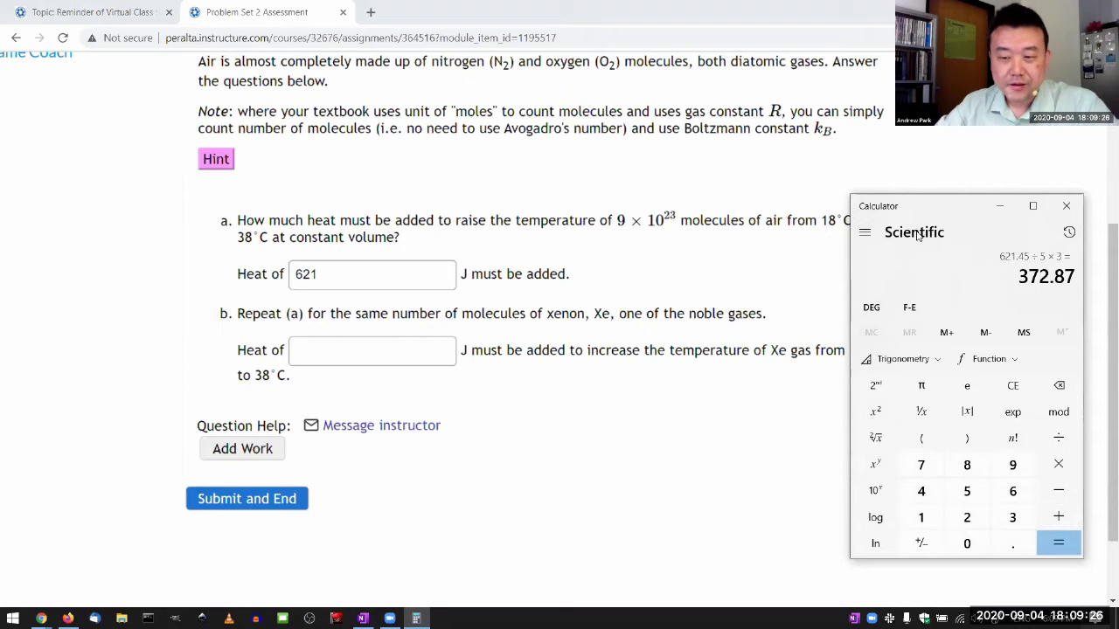
- Enter 373 in part (b)'s Heat field and choose Submit and End
click(422, 342)
text(373)
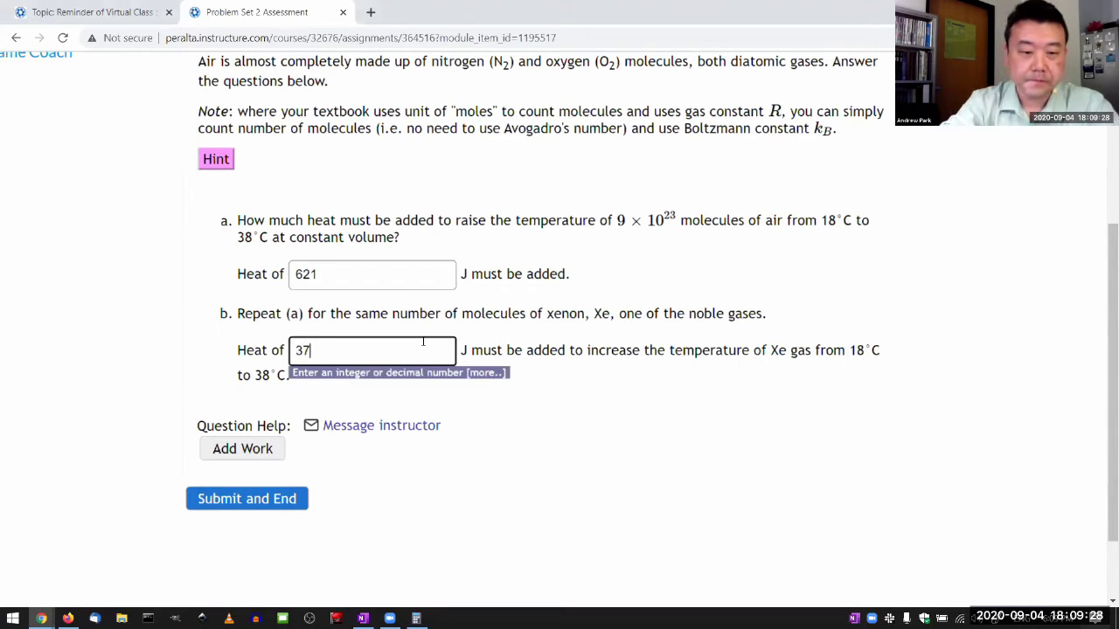
click(497, 317)
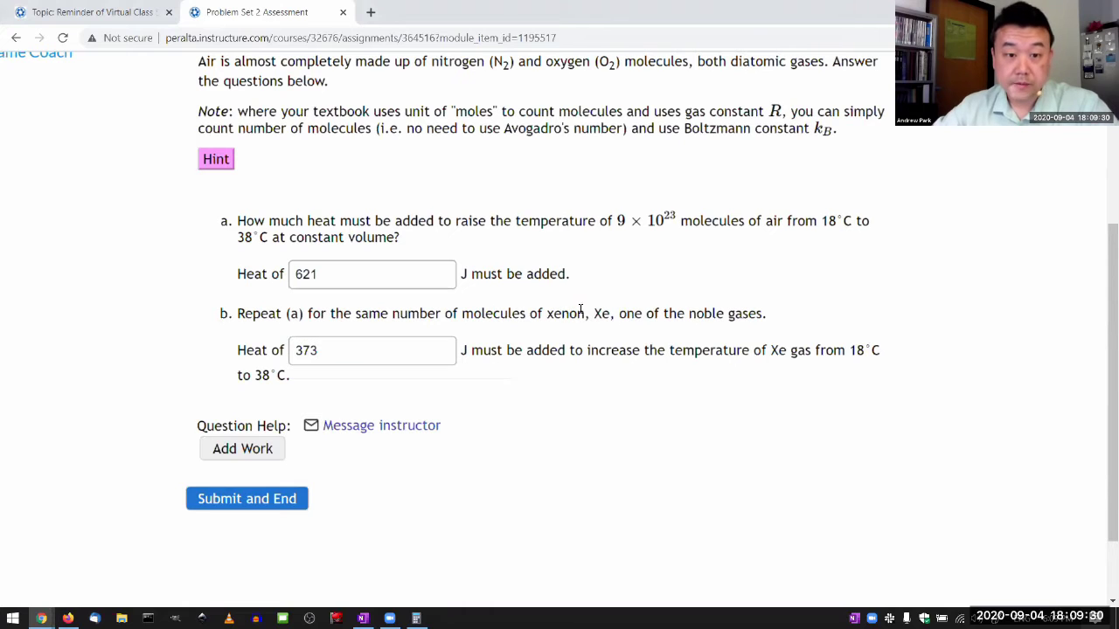
click(282, 498)
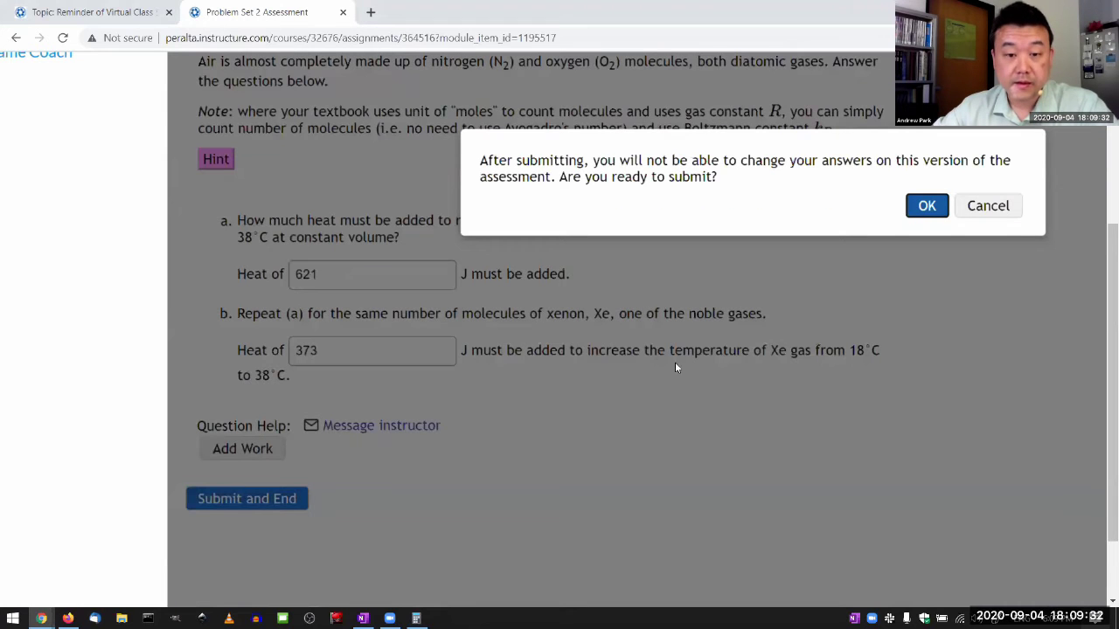
- Confirm the submission and begin the work note on ideal-gas constant-volume specific heat
click(926, 214)
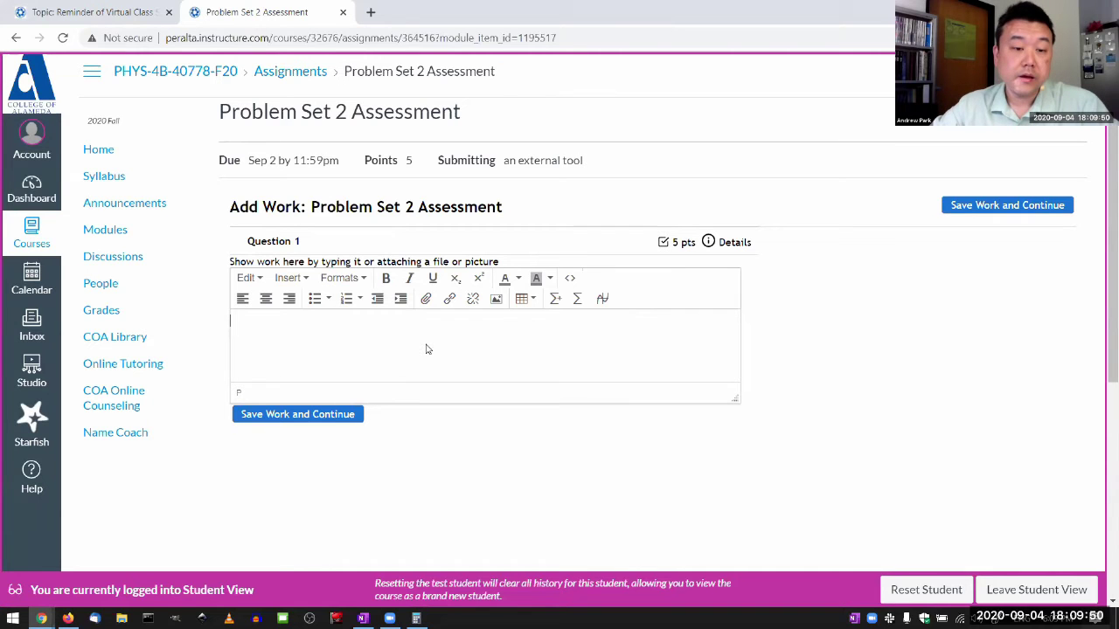
click(395, 342)
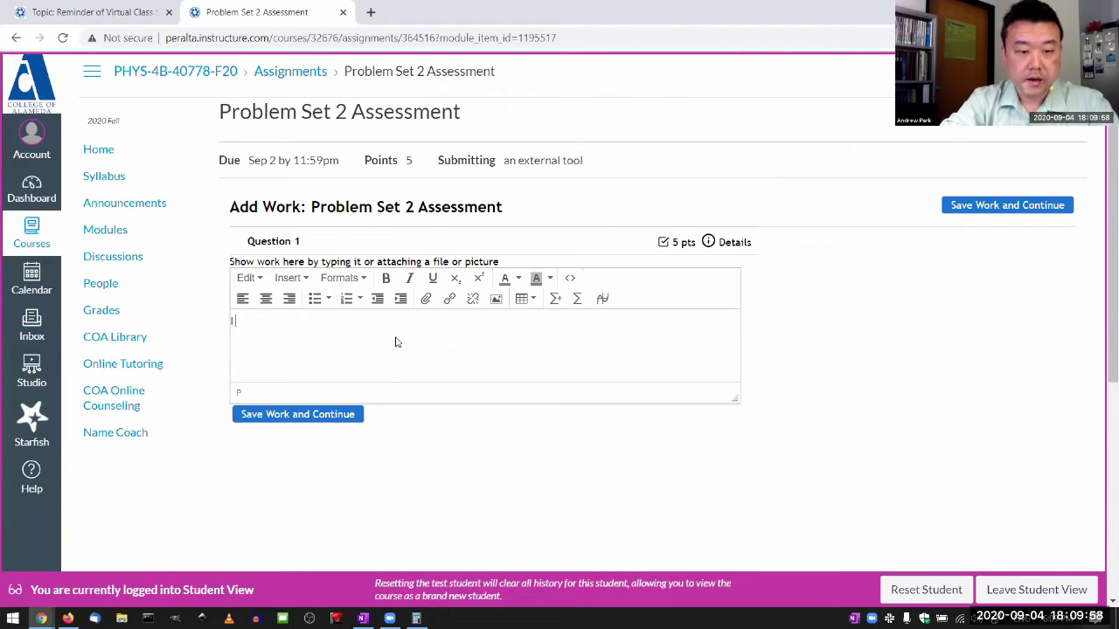
text(used )
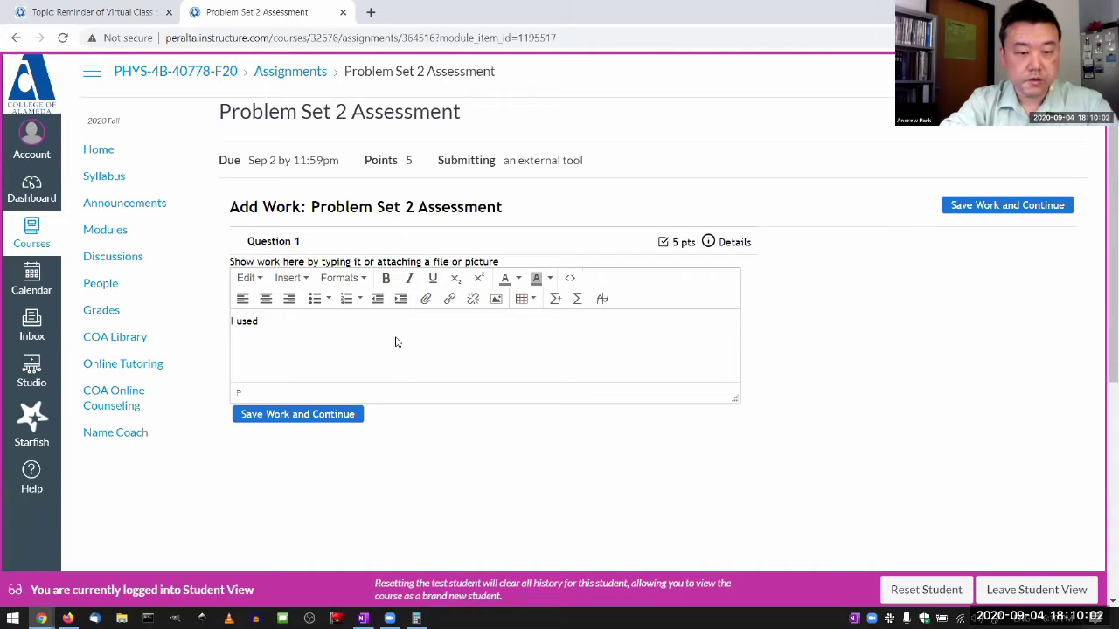
text(the specific)
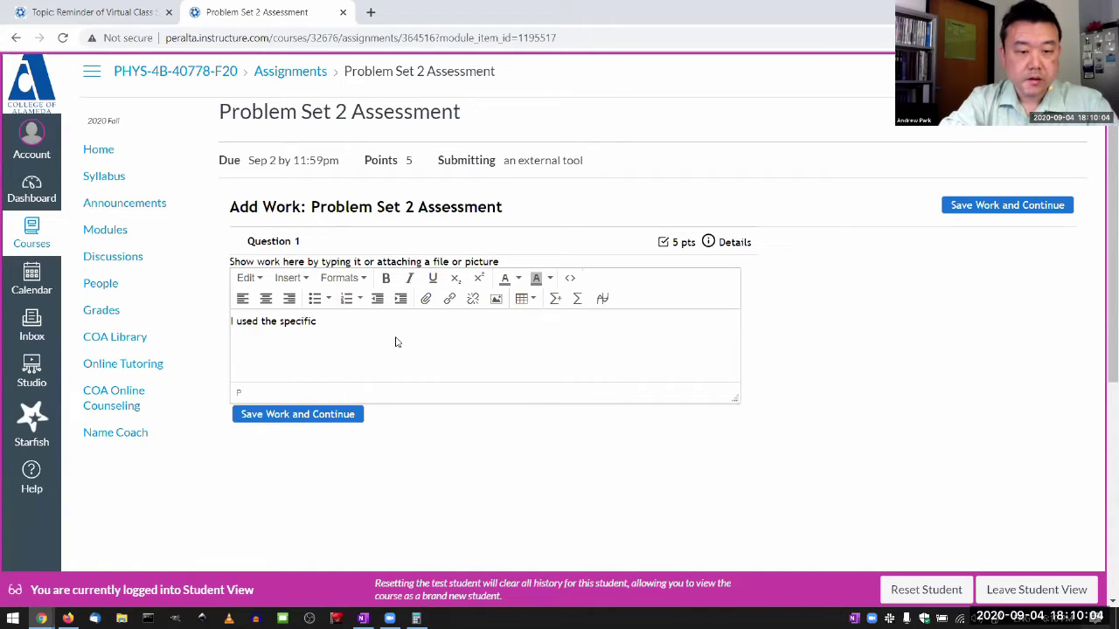
text( heat capacity of)
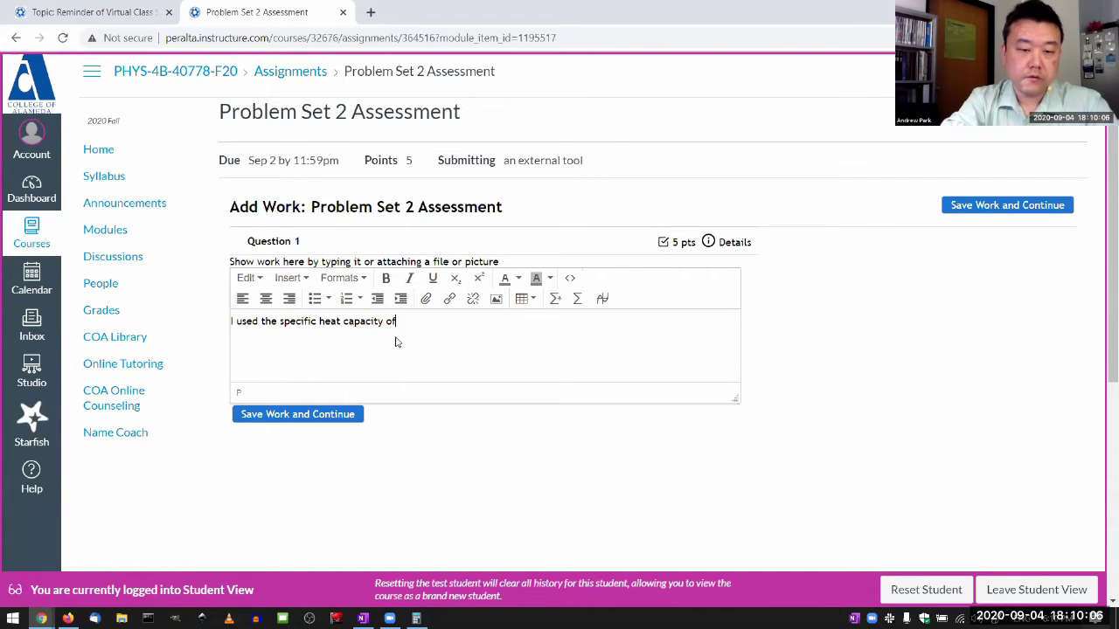
text( ideal gas for cons)
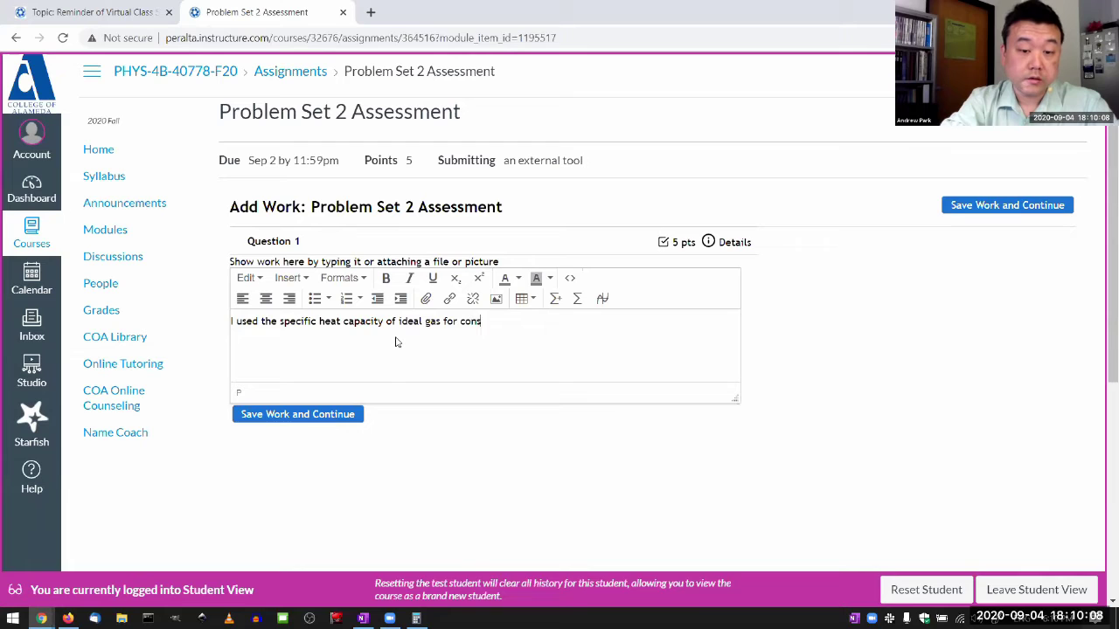
text(tant volume process, fo)
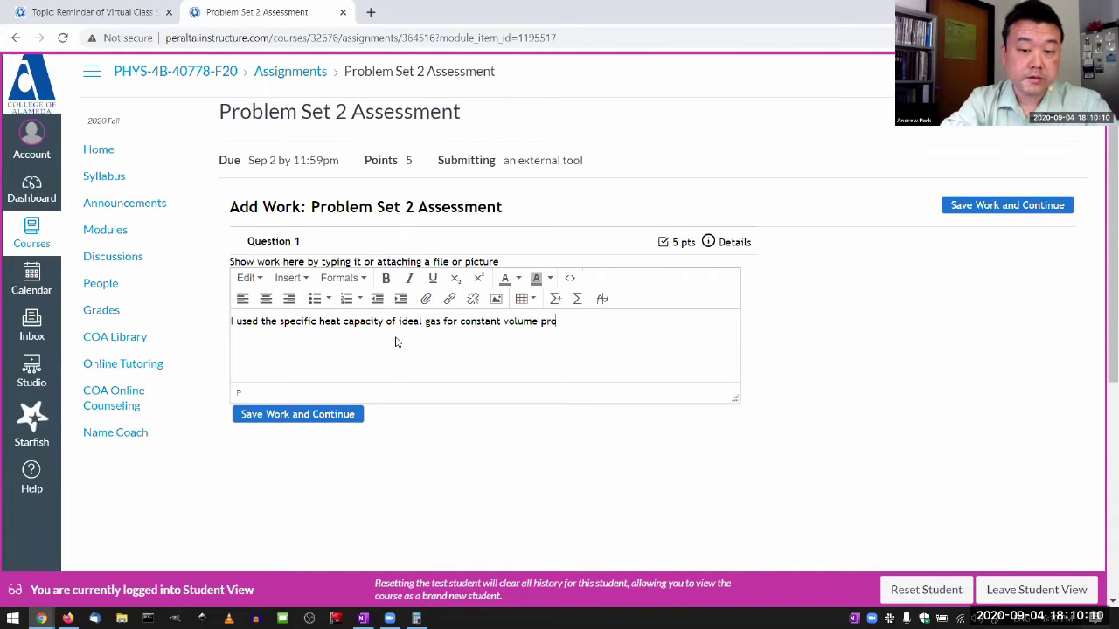
- Fix the trailing text so the note continues '. For diatomic gas,'
key(BackSpace)
key(BackSpace)
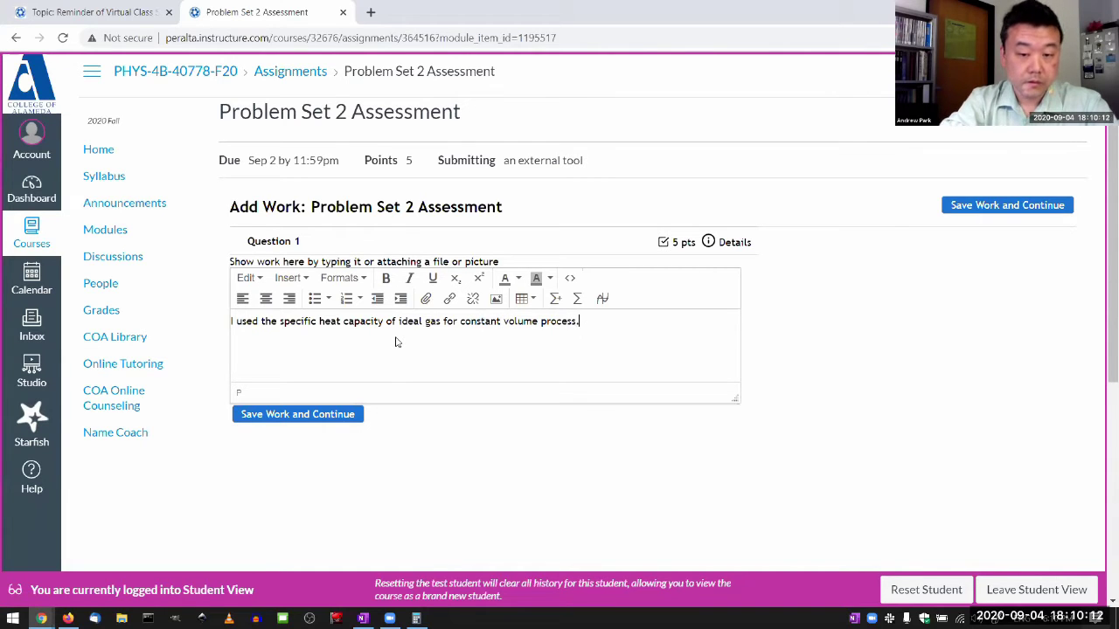
key(BackSpace)
text(. For diatomi)
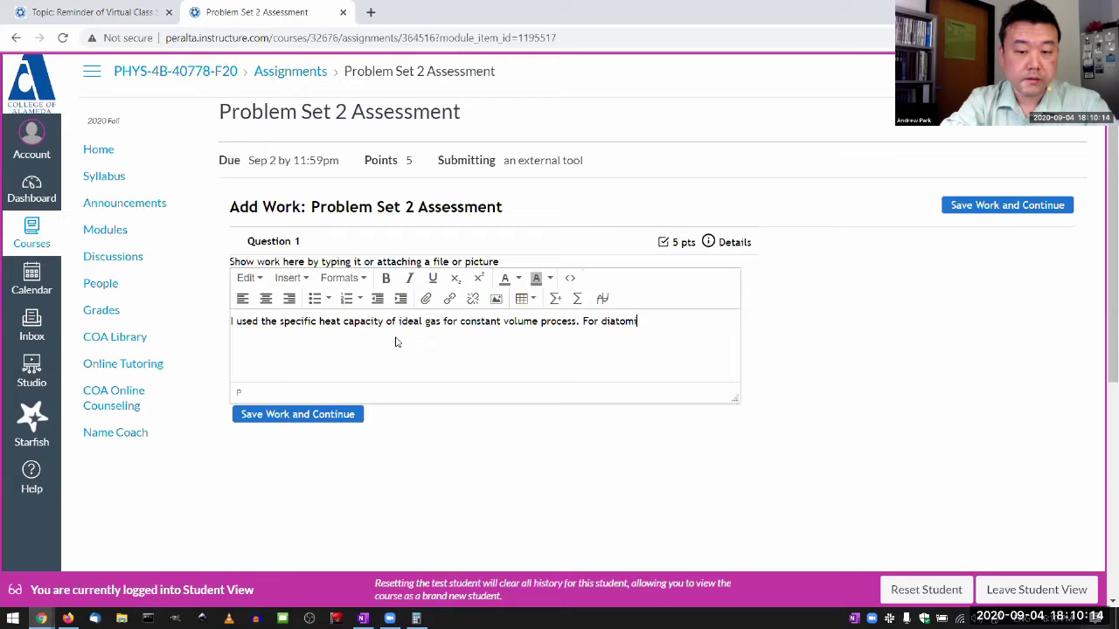
text(c gas, C)
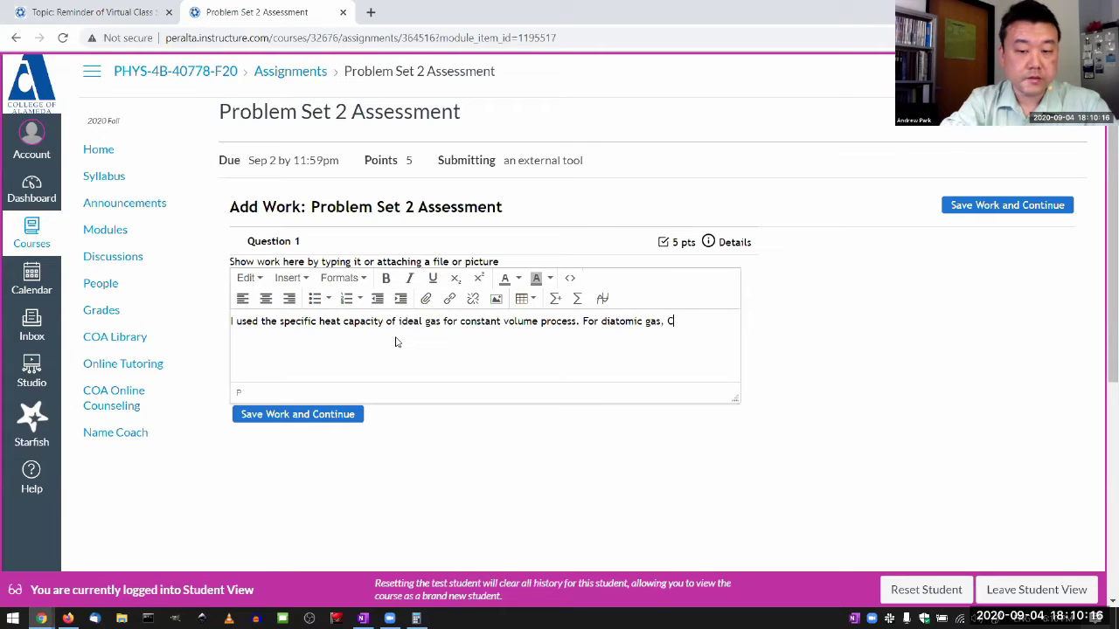
key(BackSpace)
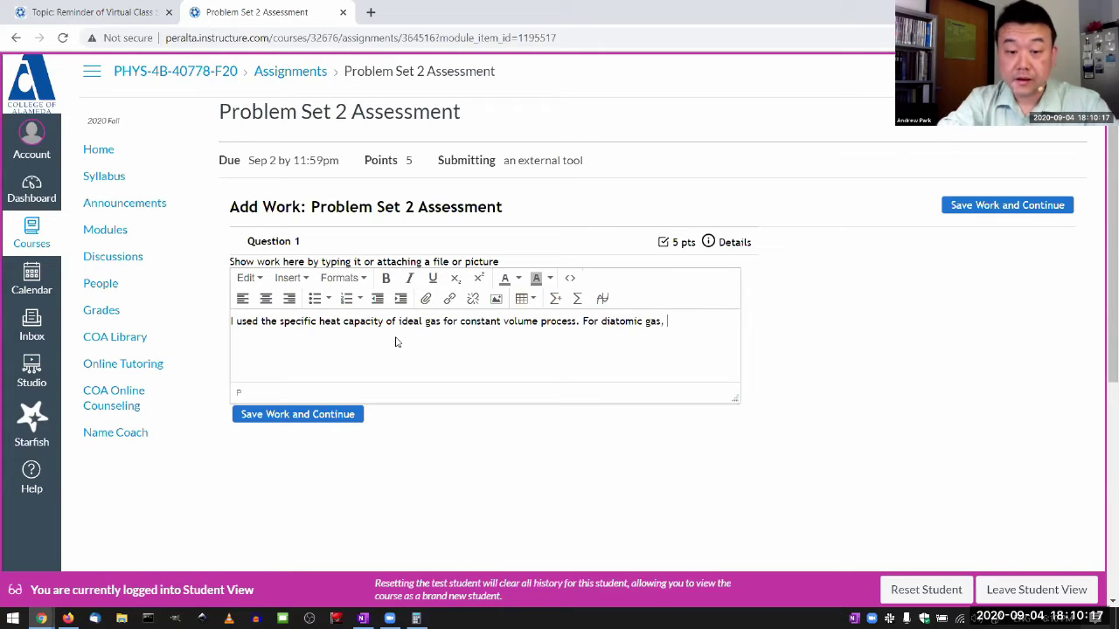
- Insert a math box after 'gas,' and open asciimath.org in a new tab
click(555, 299)
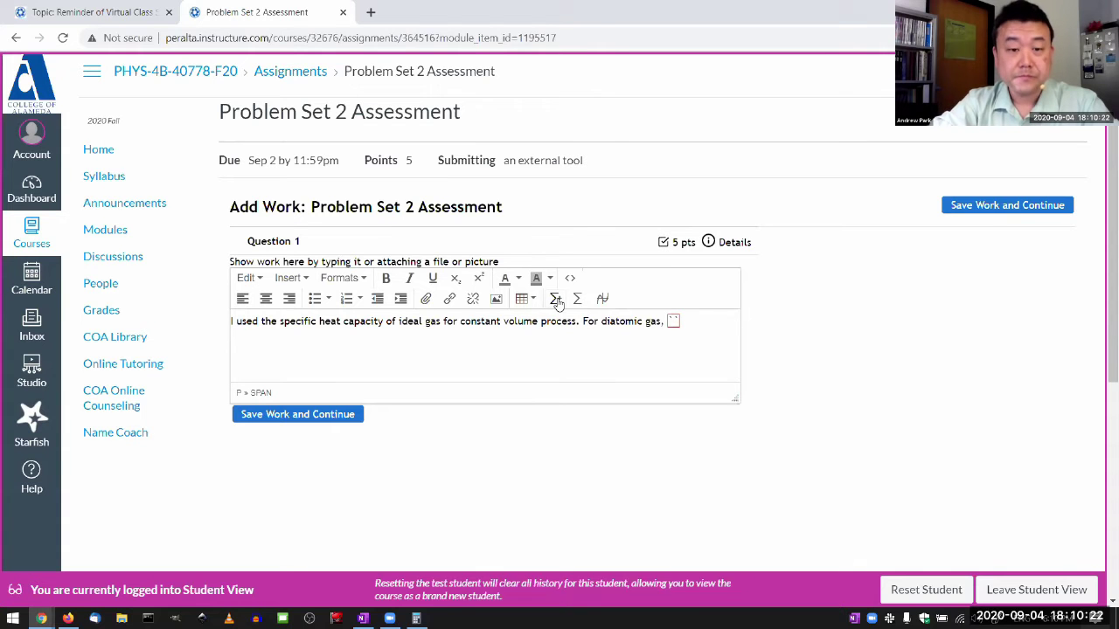
key(ctrl+t)
text(asciimath.org)
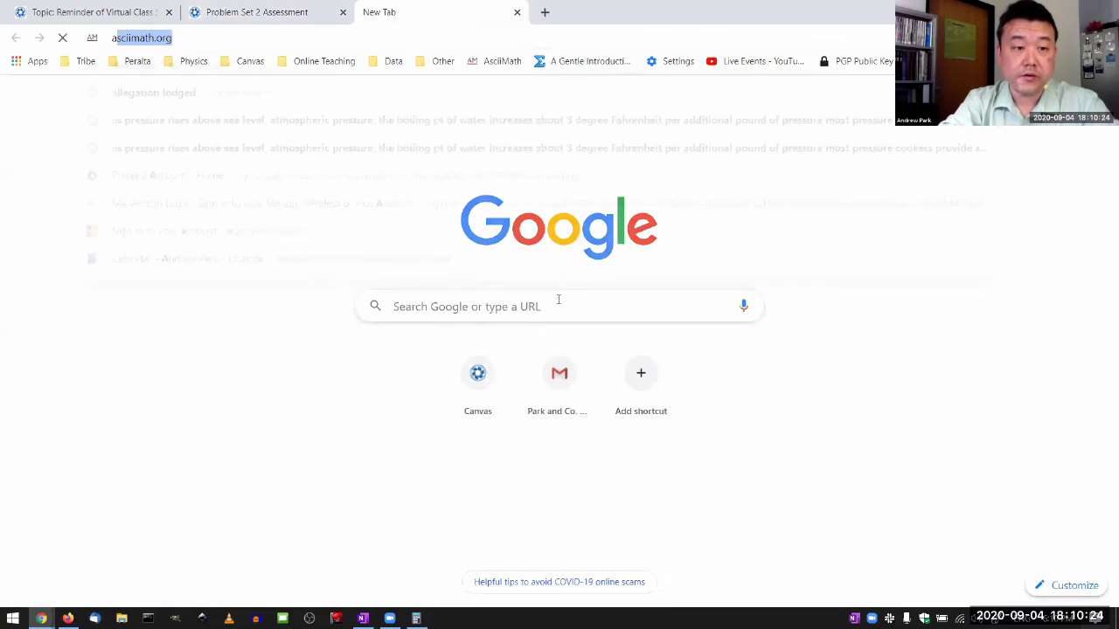
key(Return)
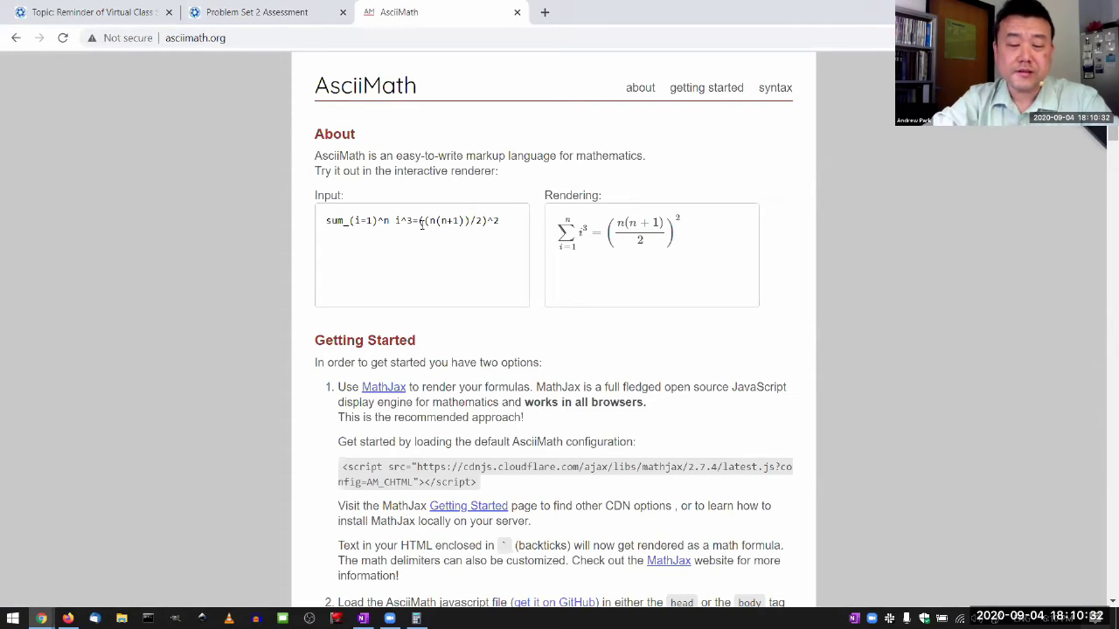
- Back in the assessment, enter C_V=5/2 k_B in the math box and end the sentence
click(231, 17)
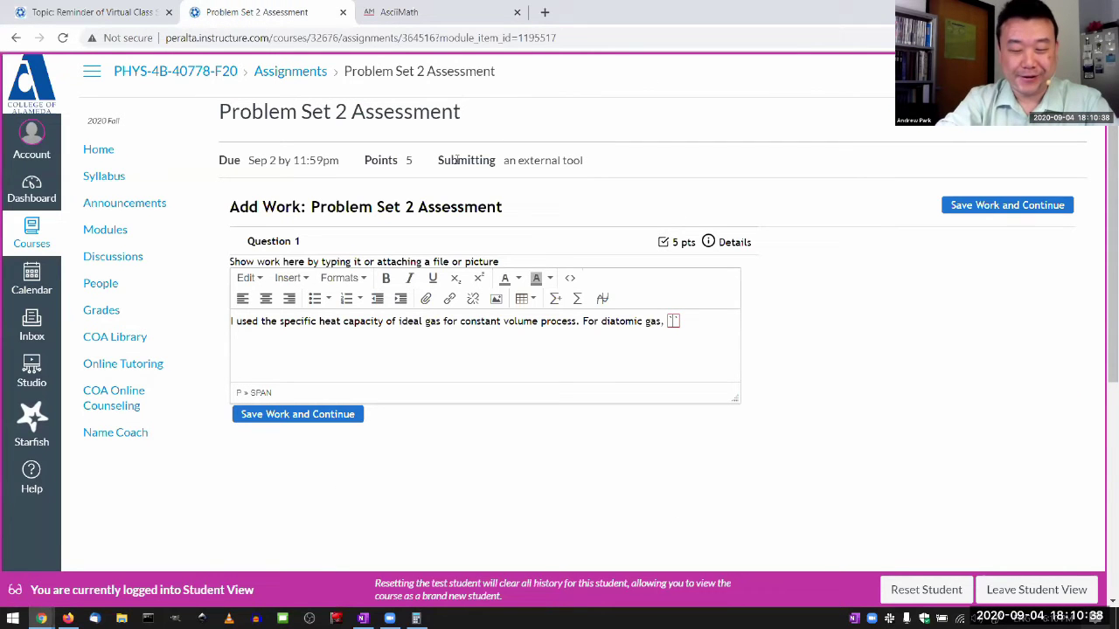
text(C_)
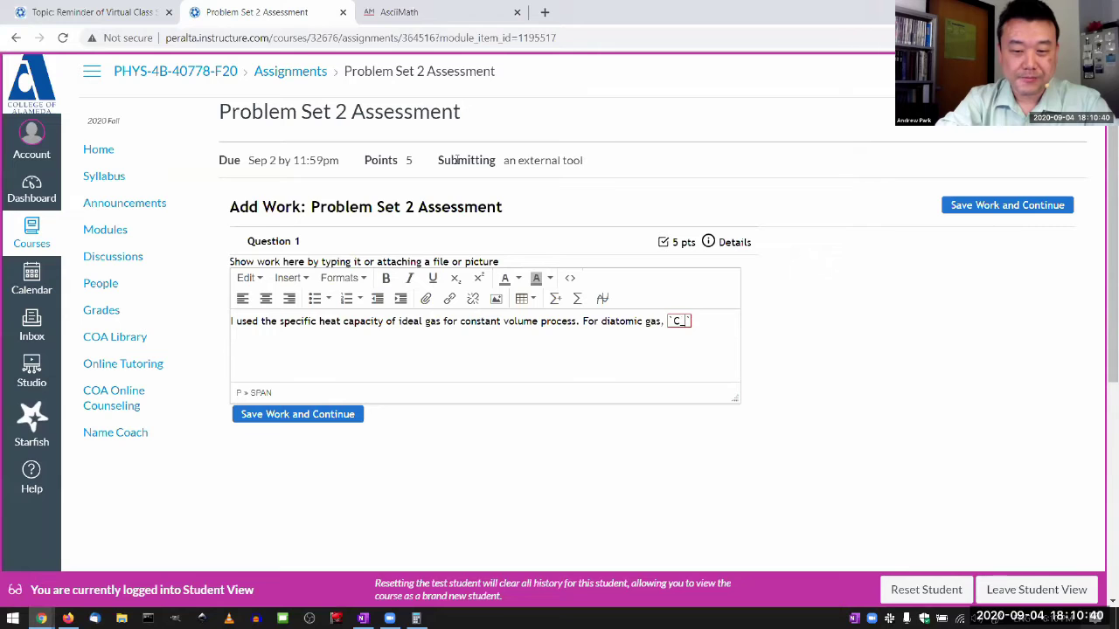
text(V=)
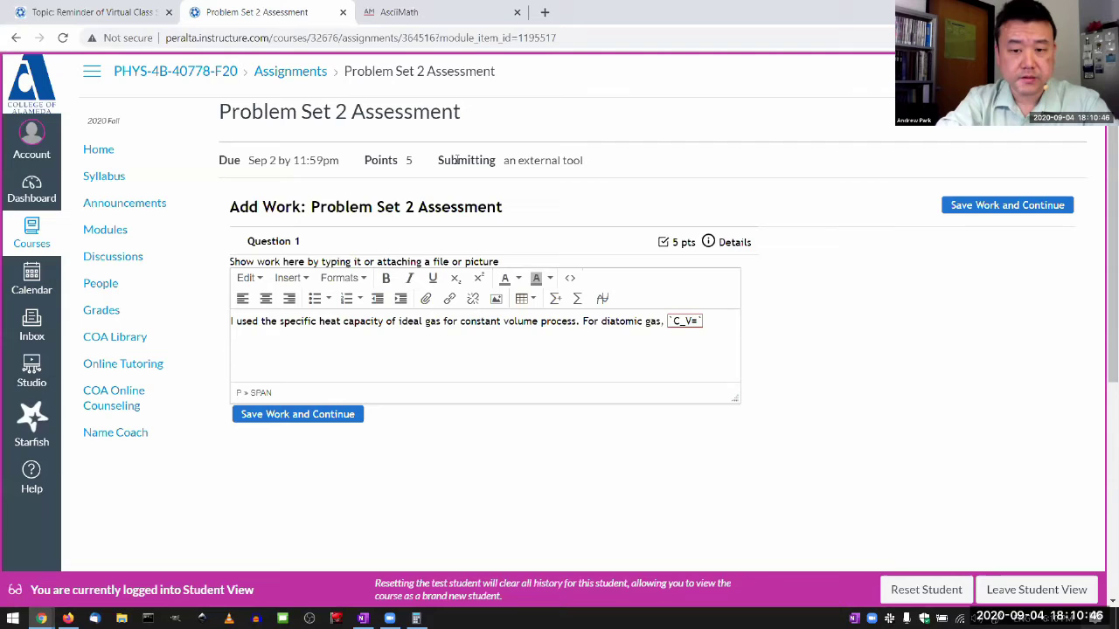
text(5/2)
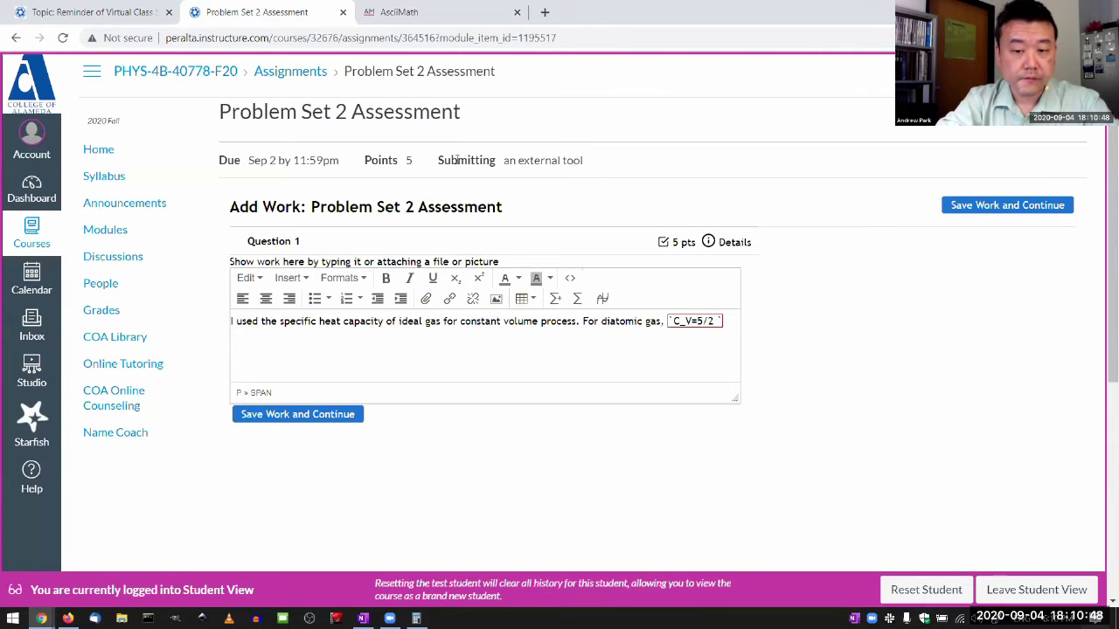
text( k_B)
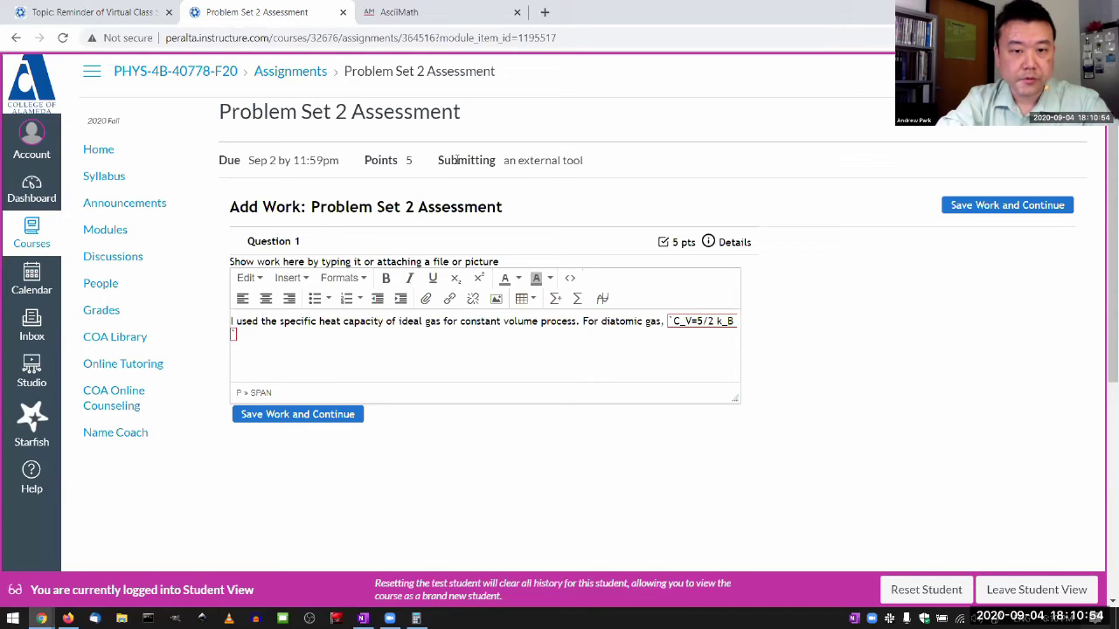
text(`)
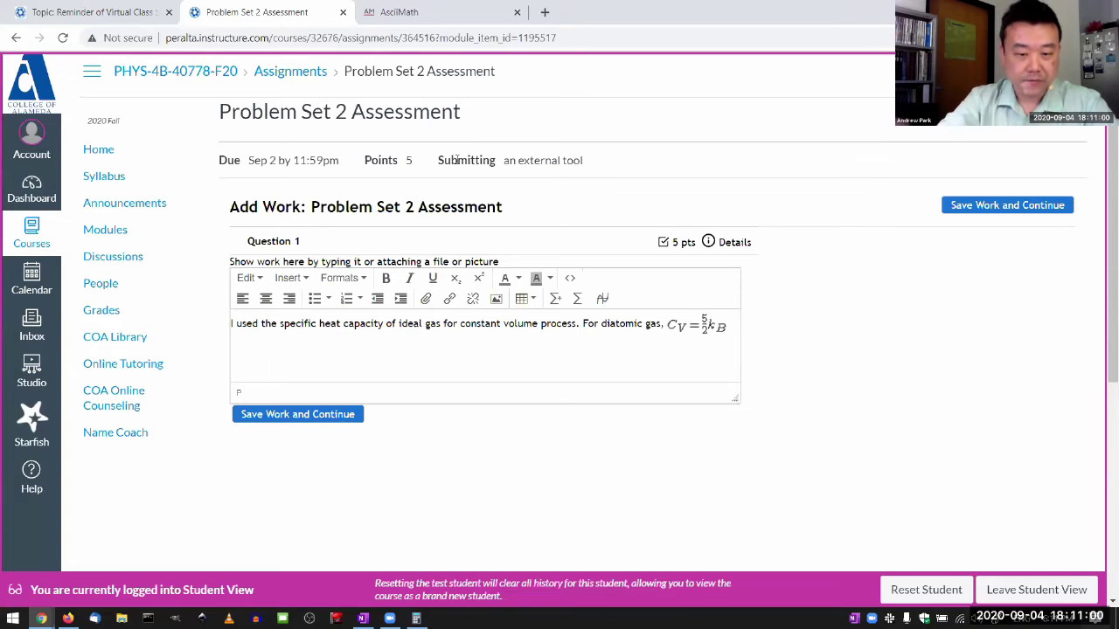
text(.)
key(Return)
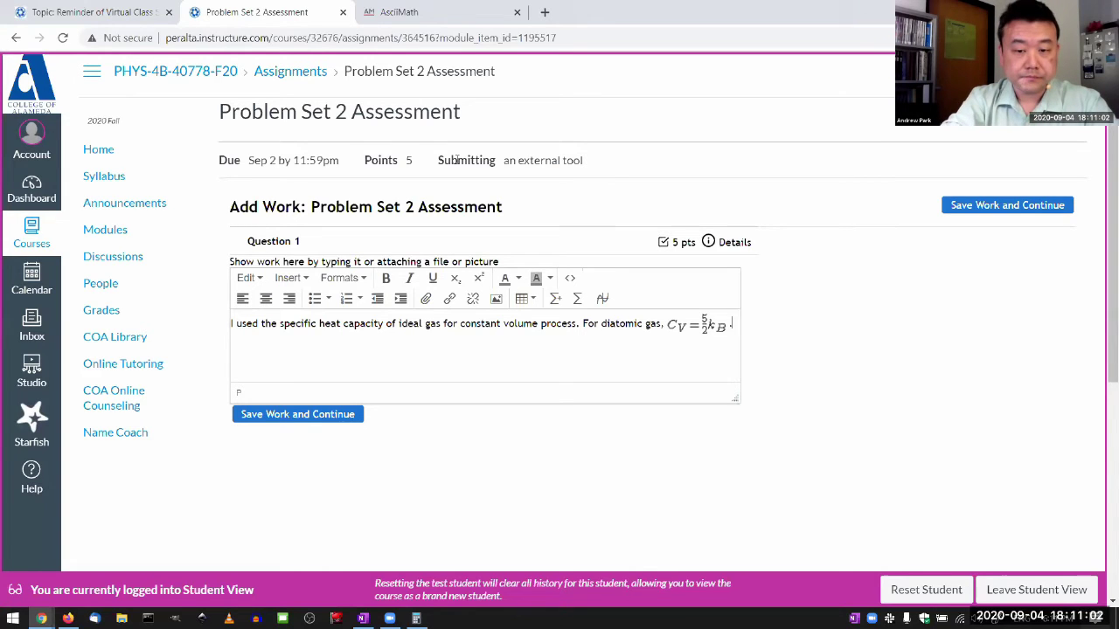
- Add 'And the heat input is Q=C_V N Delta T' with the formula rendered
text(And the )
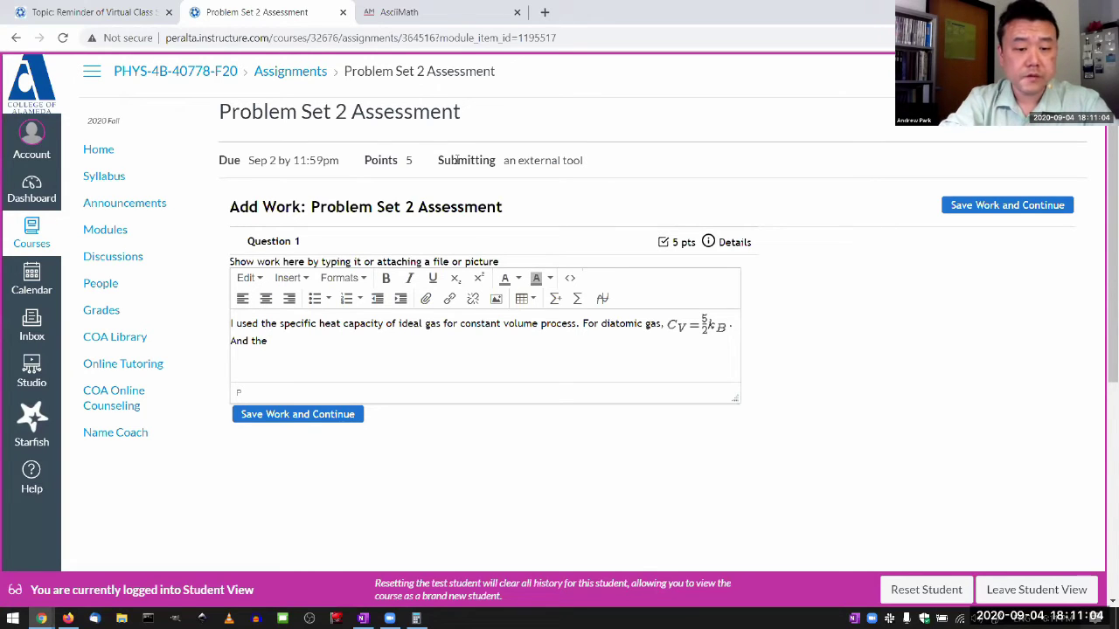
text(heat input is)
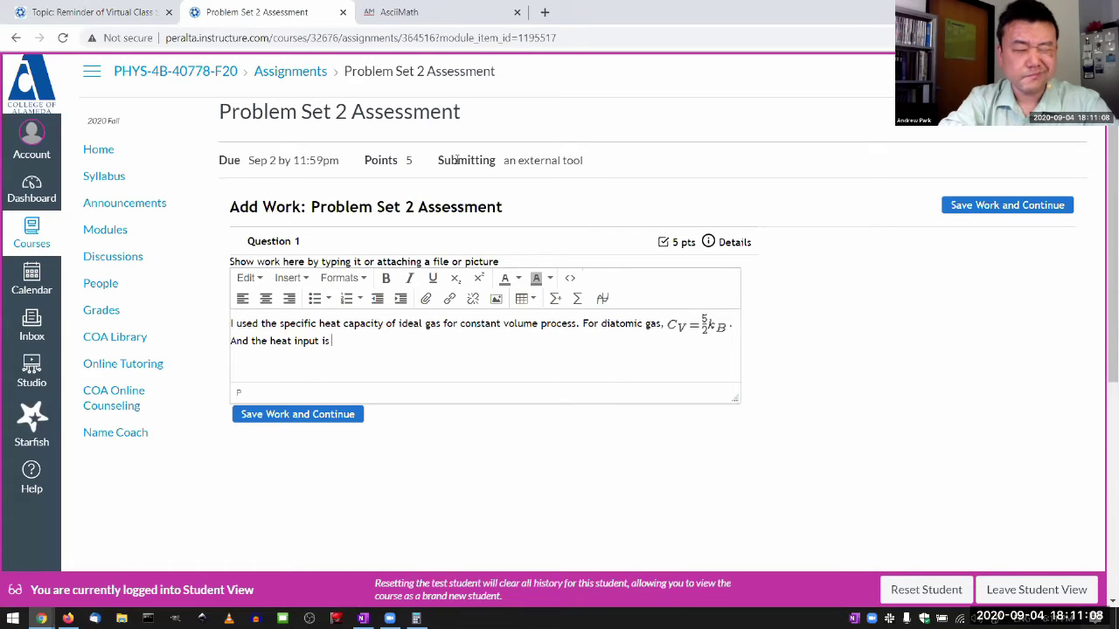
text( `Q=C)
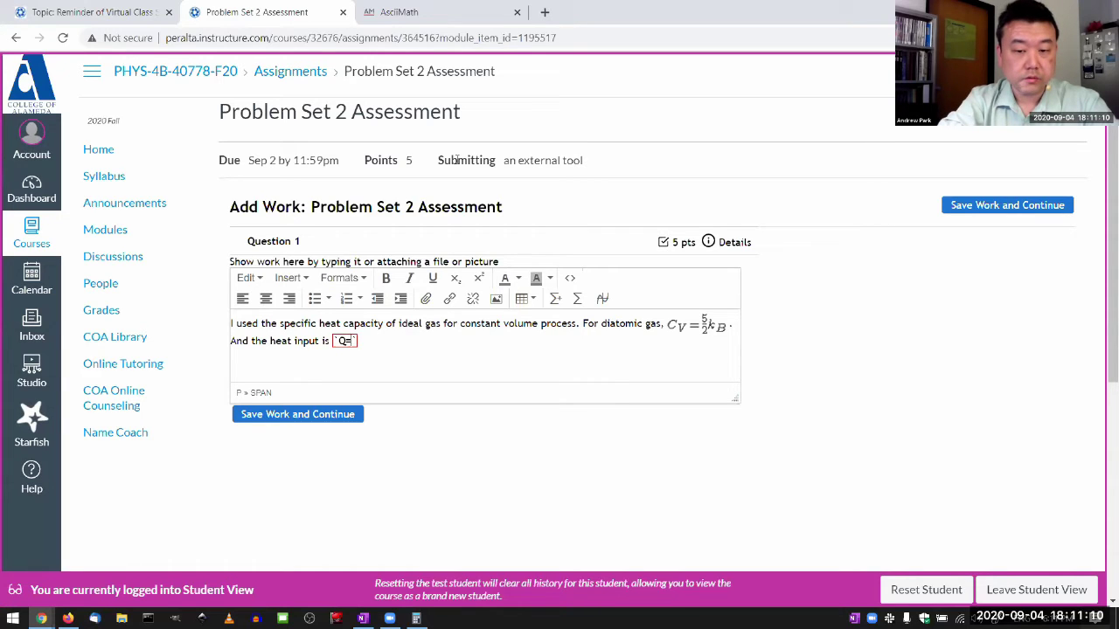
text(_V)
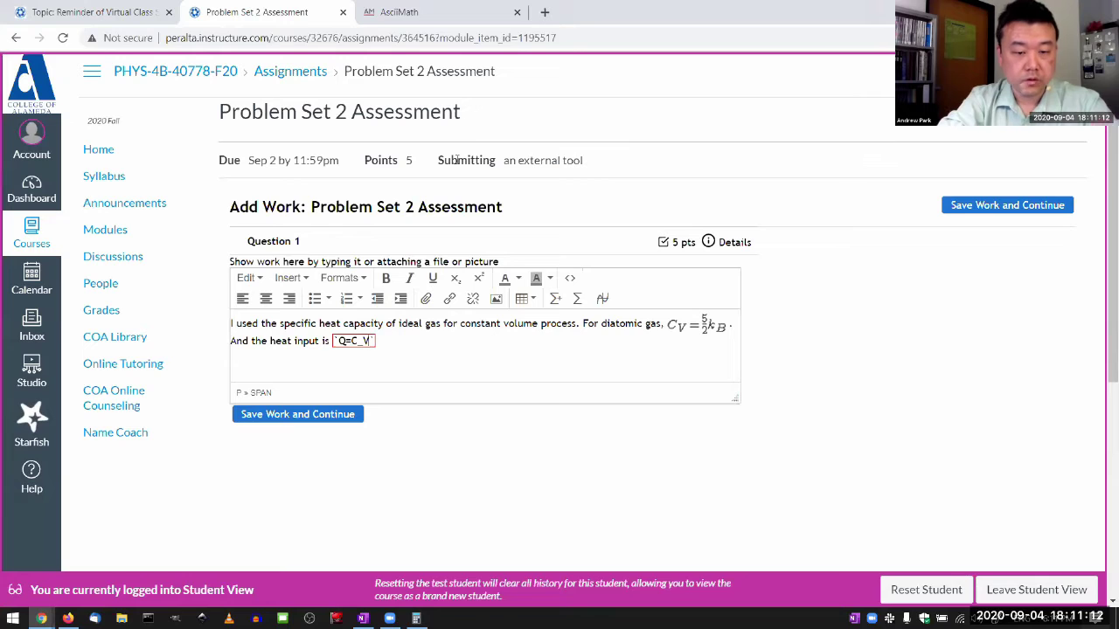
text( N)
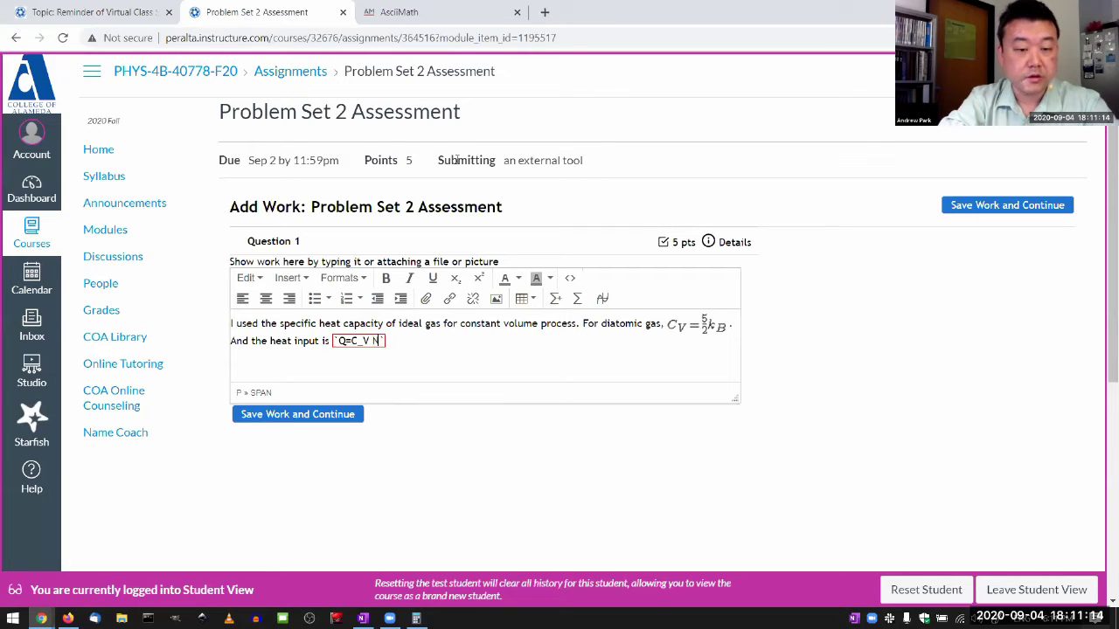
text( Del)
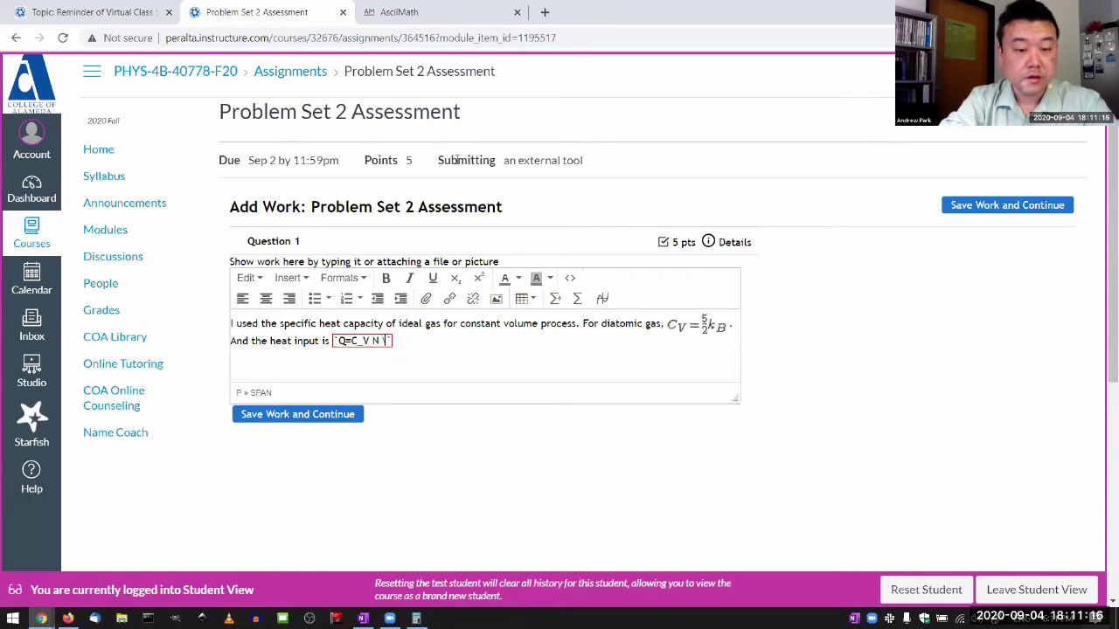
key(BackSpace)
key(BackSpace)
text(elta T)
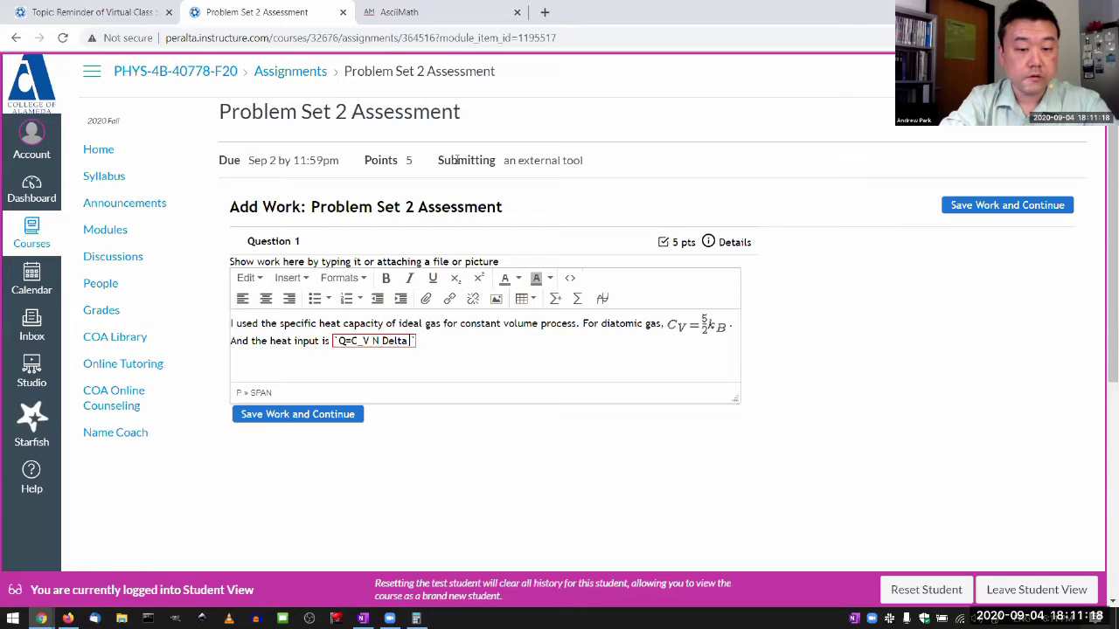
key(Right)
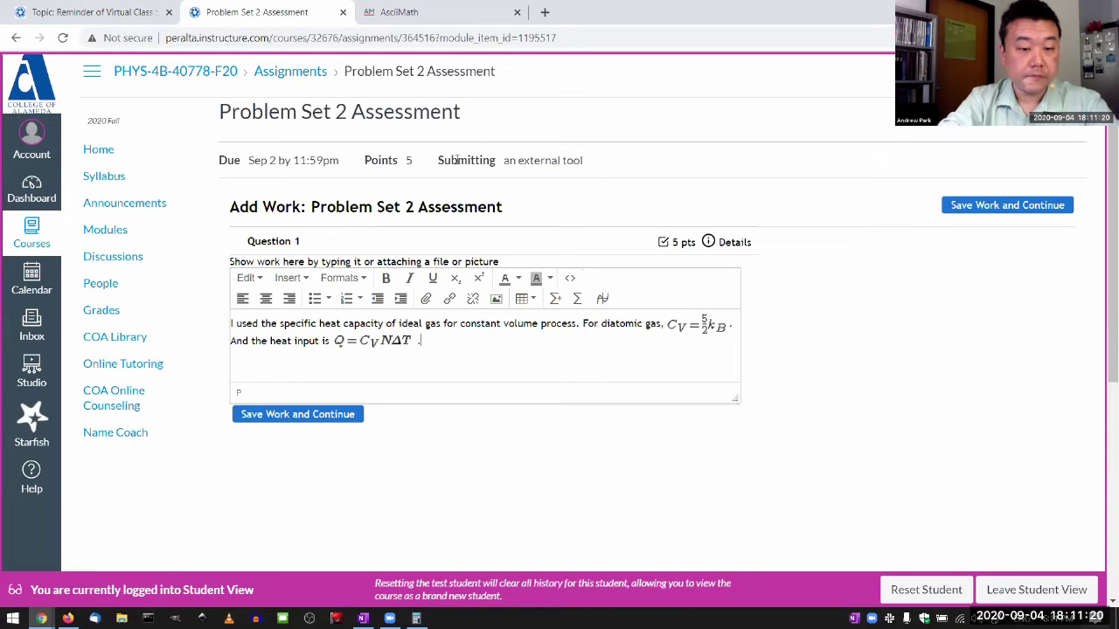
- End the heat-input sentence with a period
text(.)
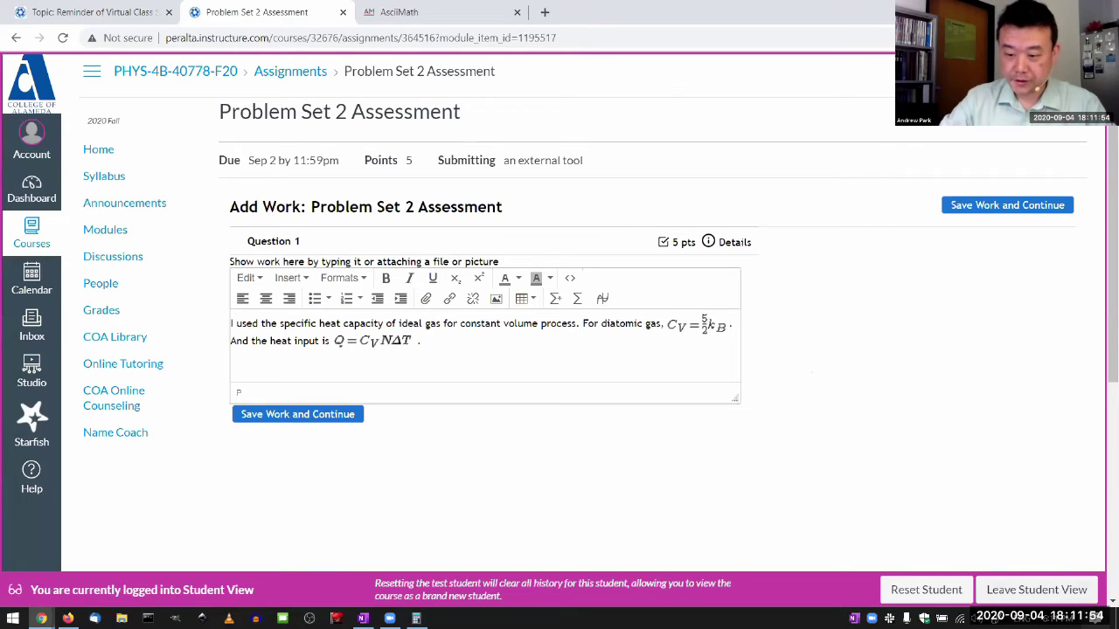
- Screen-snip the Add Work box with the explanation to the clipboard
click(1100, 615)
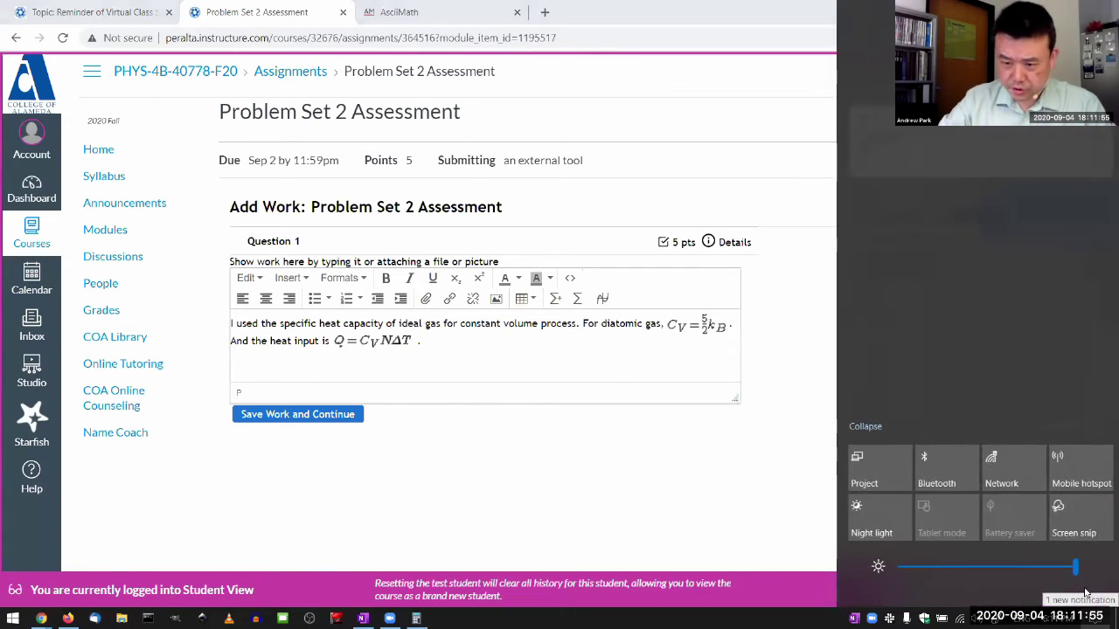
click(1073, 518)
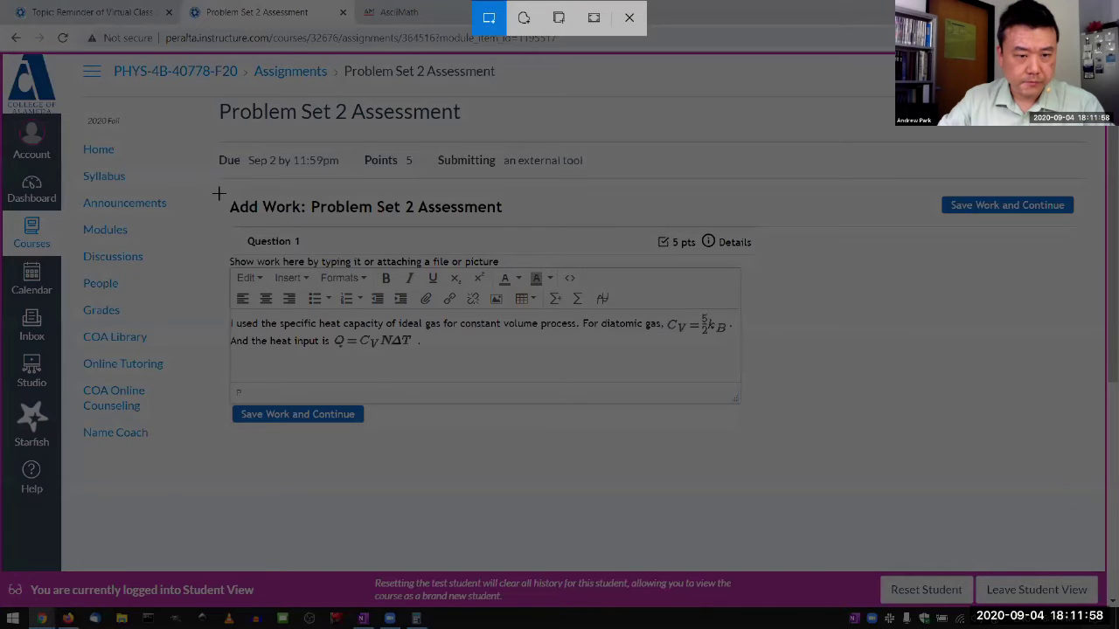
mouse_move(214, 192)
mouse_down()
mouse_move(761, 400)
mouse_move(792, 435)
mouse_up()
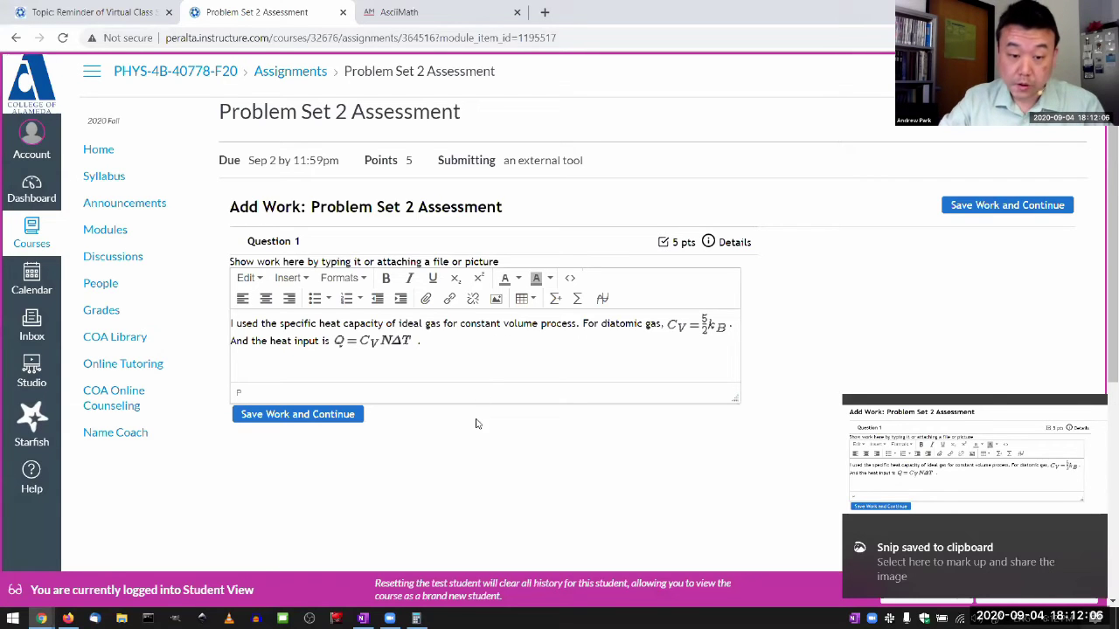
- Submit the typed work, then reload the assessment page and scroll to the previous attempt
click(308, 413)
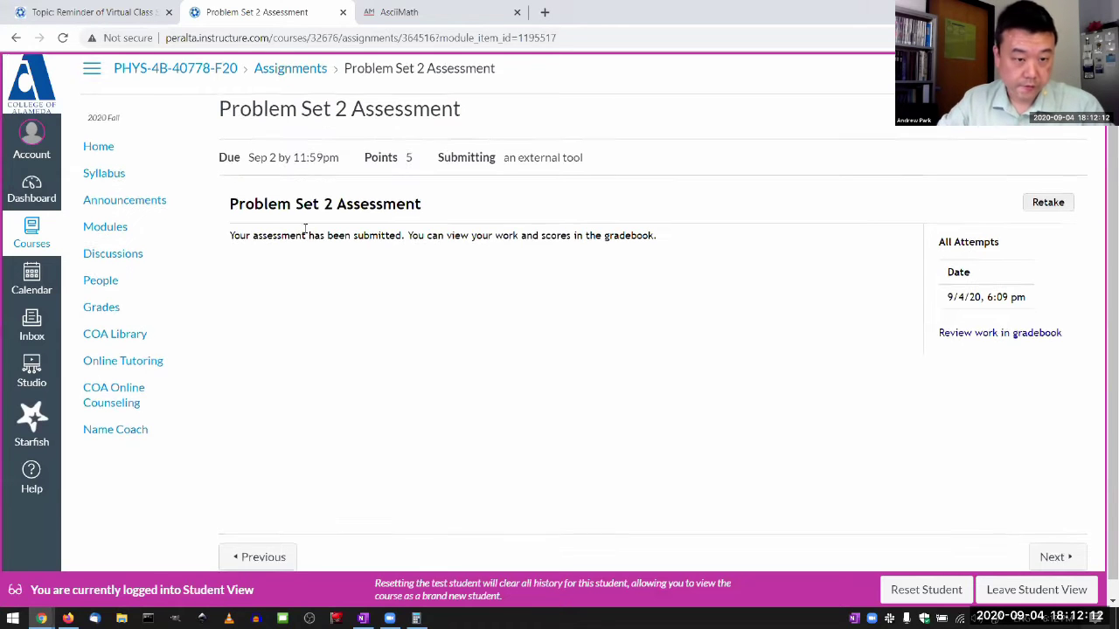
scroll(363, 282, down, 1)
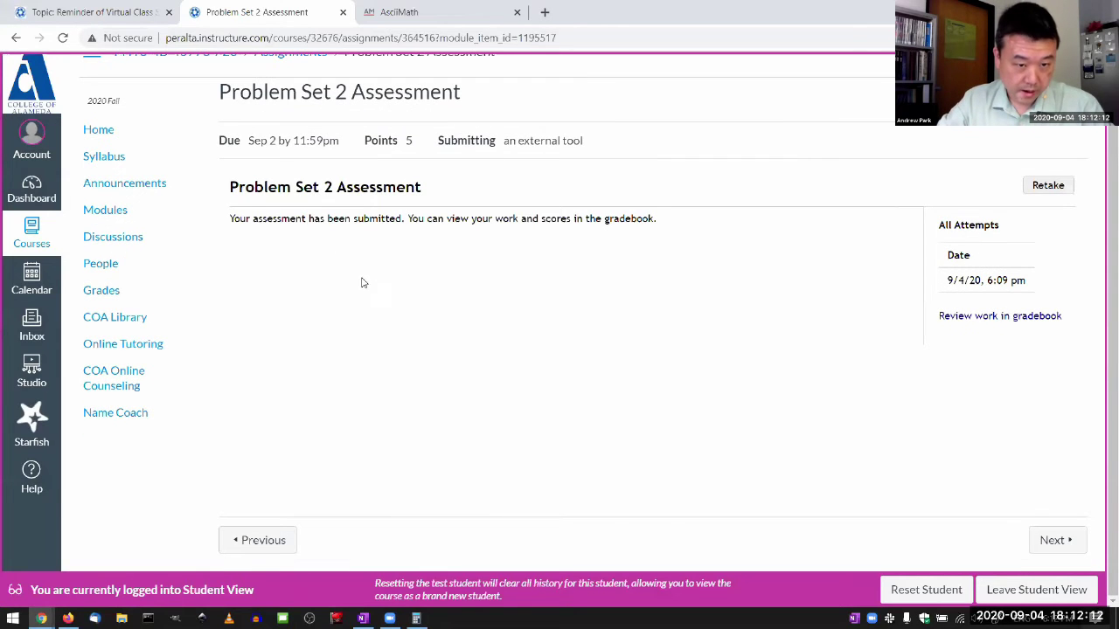
click(63, 38)
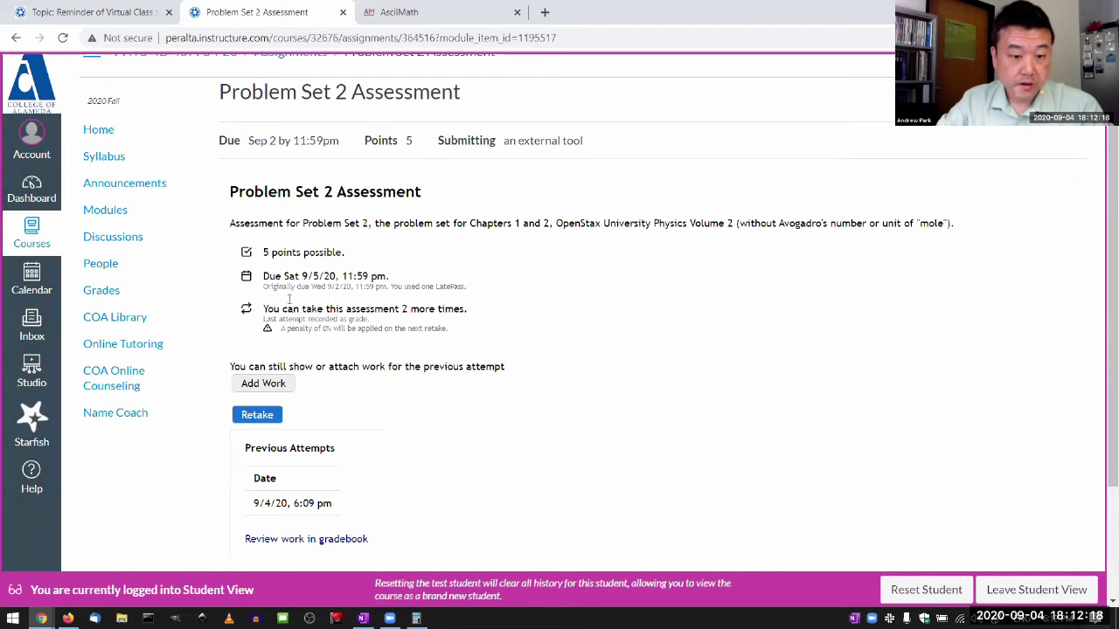
scroll(450, 362, down, 2)
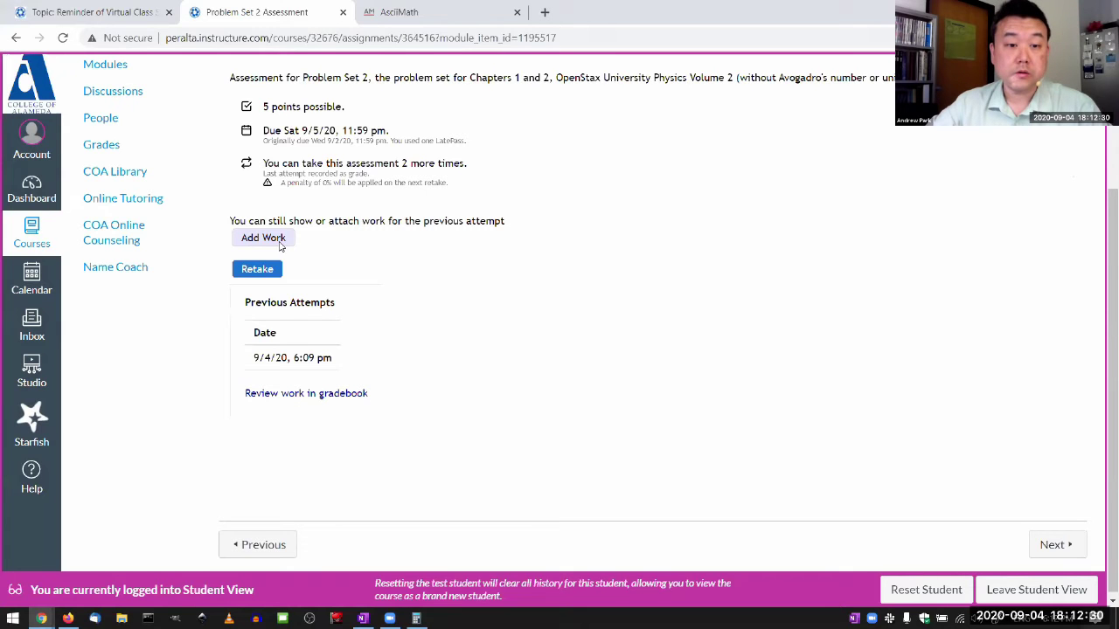
- Reopen Question 1's work and add a blank line after the Q = C_V NΔT explanation
click(281, 244)
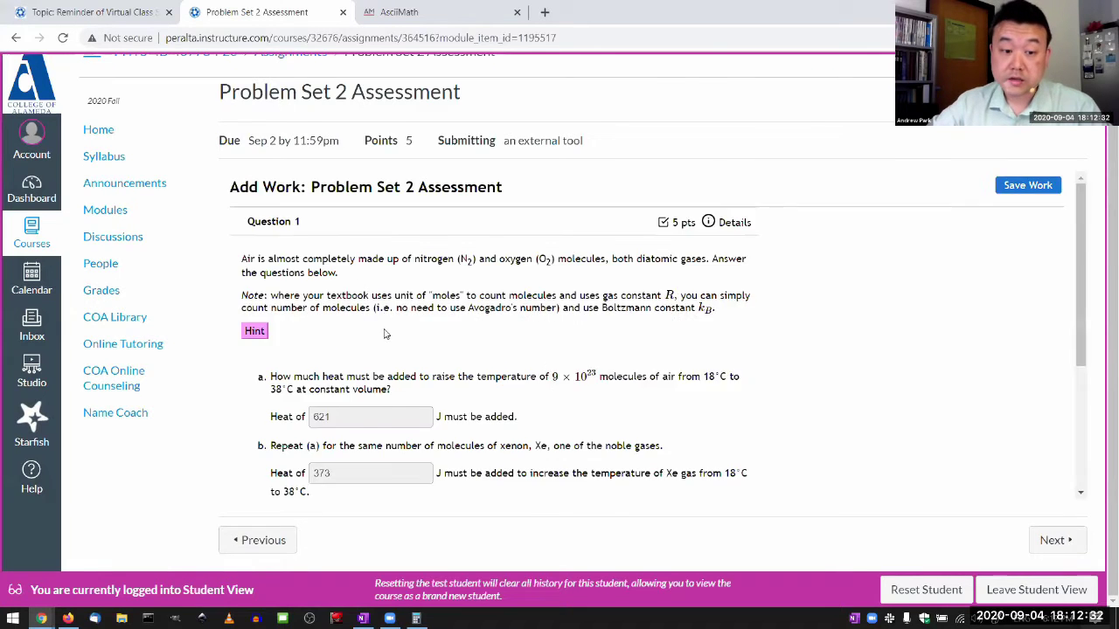
scroll(332, 284, down, 2)
drag(311, 272, 342, 274)
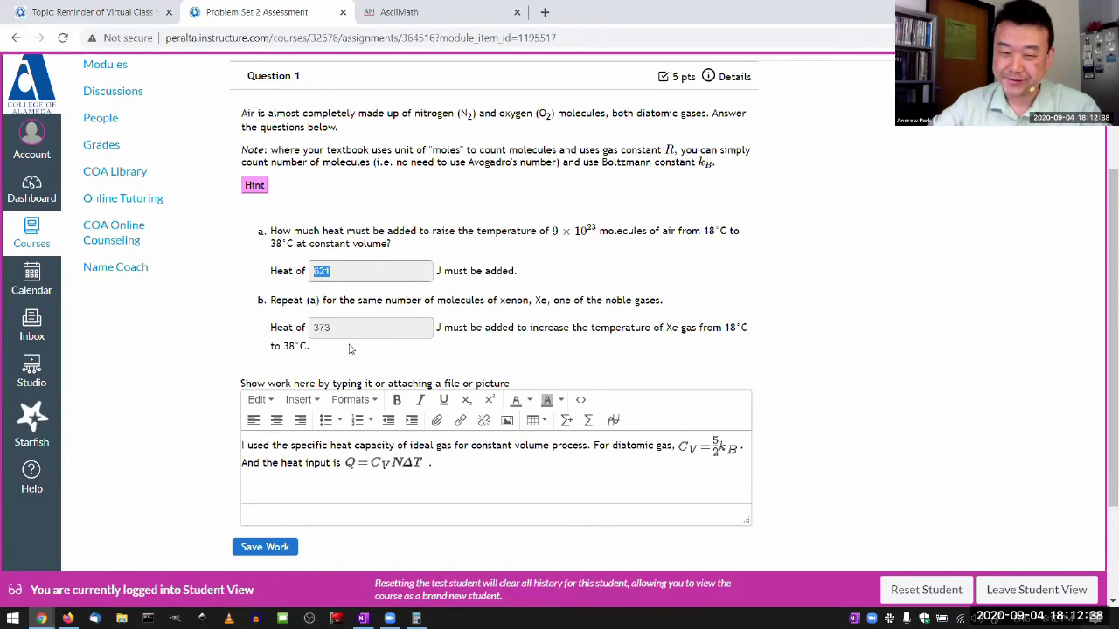
scroll(411, 345, down, 2)
click(499, 320)
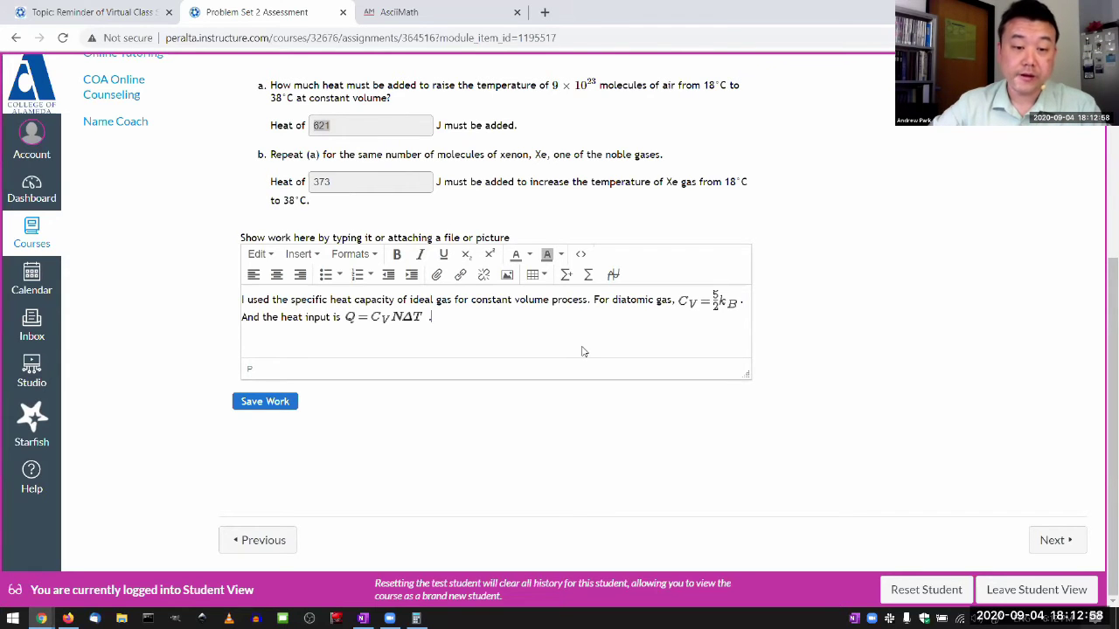
key(Return)
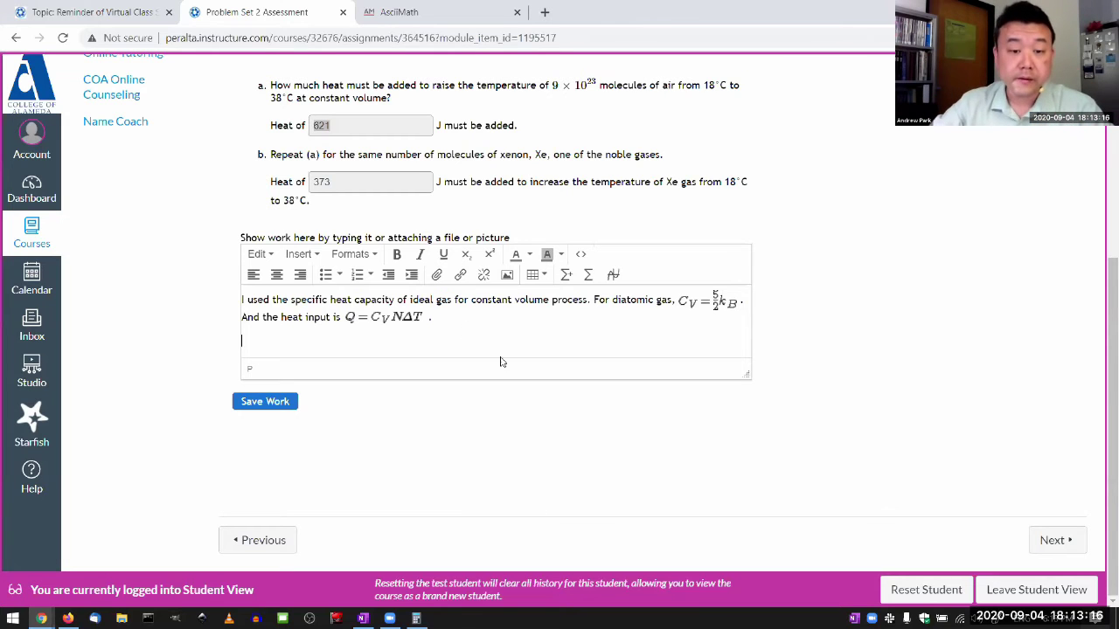
- Start an image upload and save the snip as a PNG in Downloads
click(507, 276)
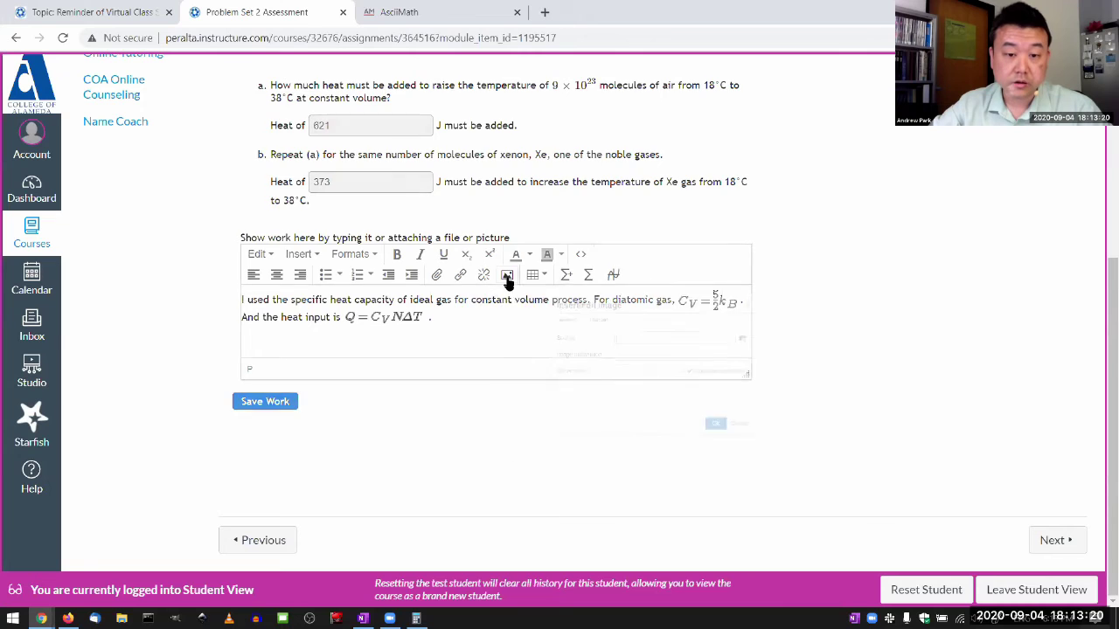
click(558, 285)
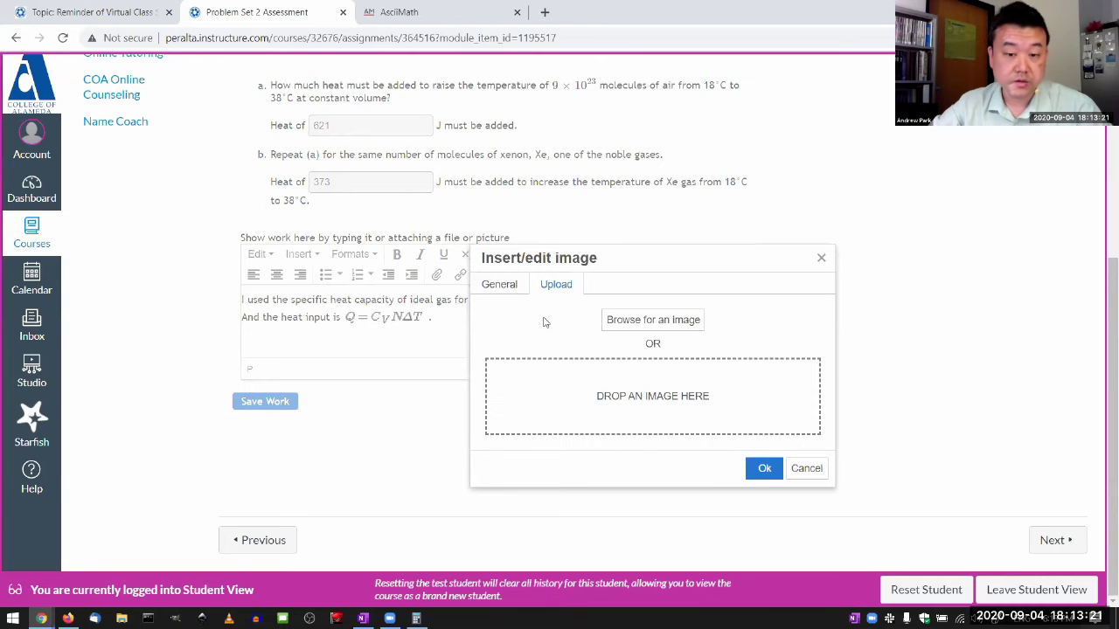
click(653, 320)
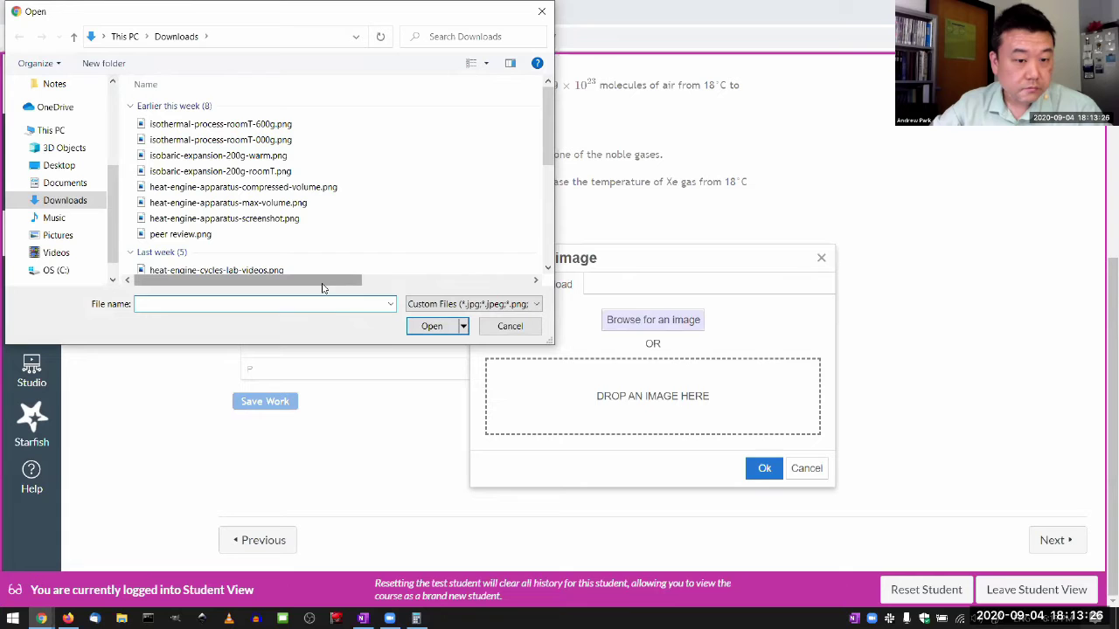
key(super+a)
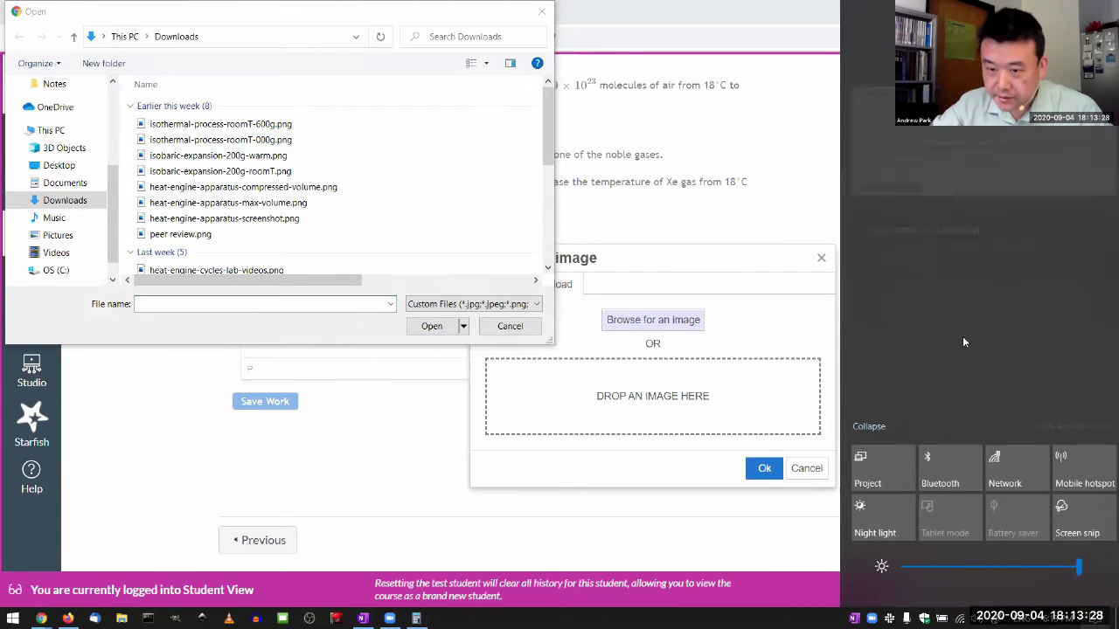
click(926, 284)
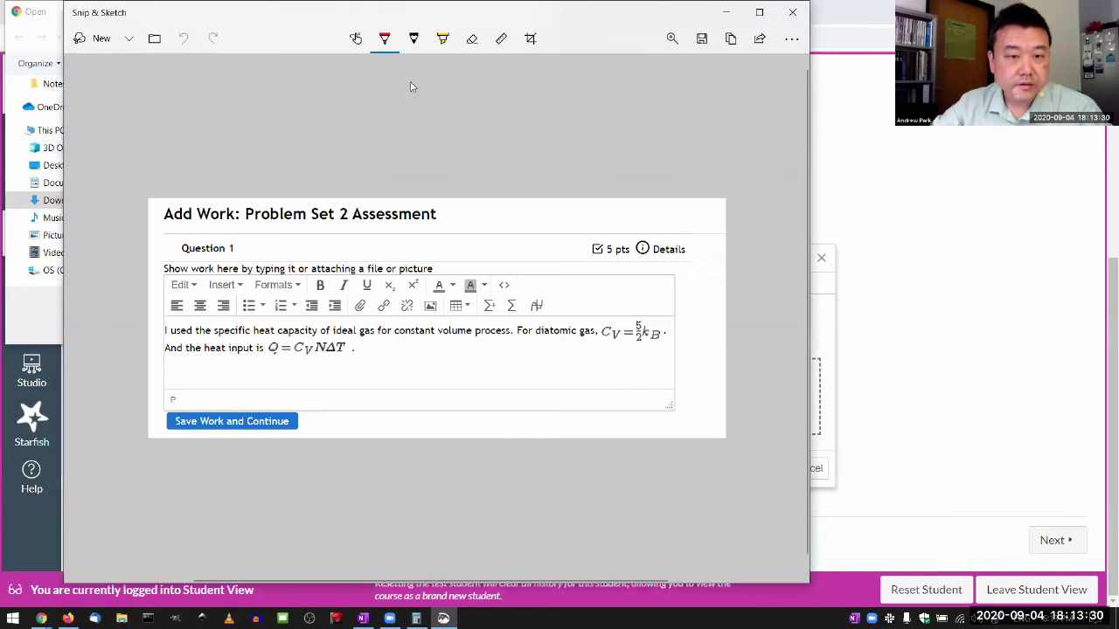
click(701, 39)
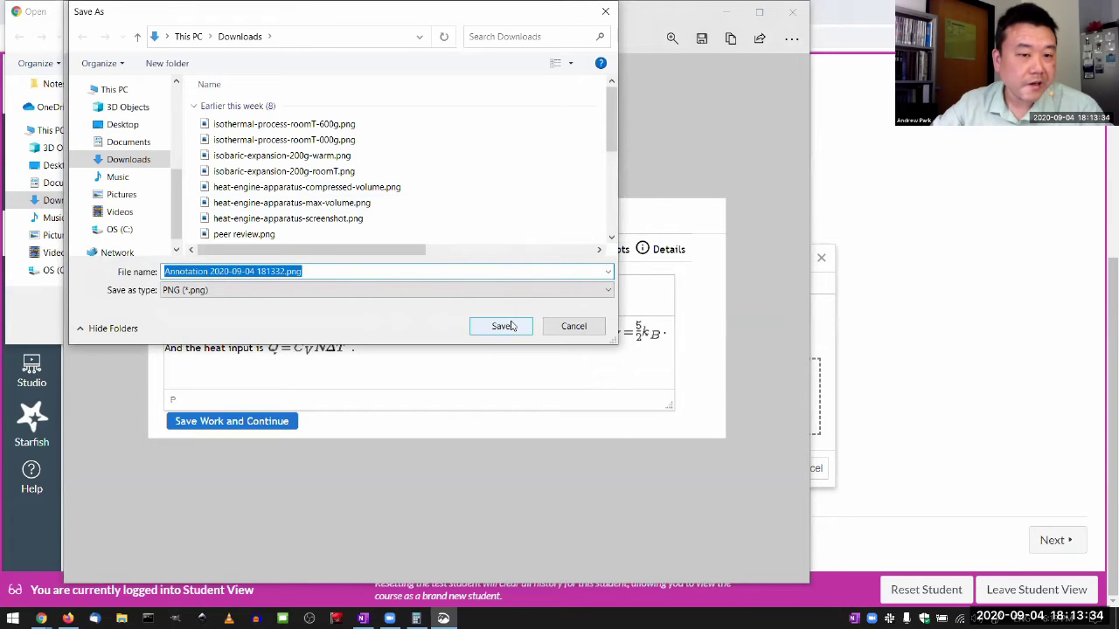
click(500, 326)
- Upload Annotation 2020-09-04 181332.png and embed it below the explanation
click(726, 14)
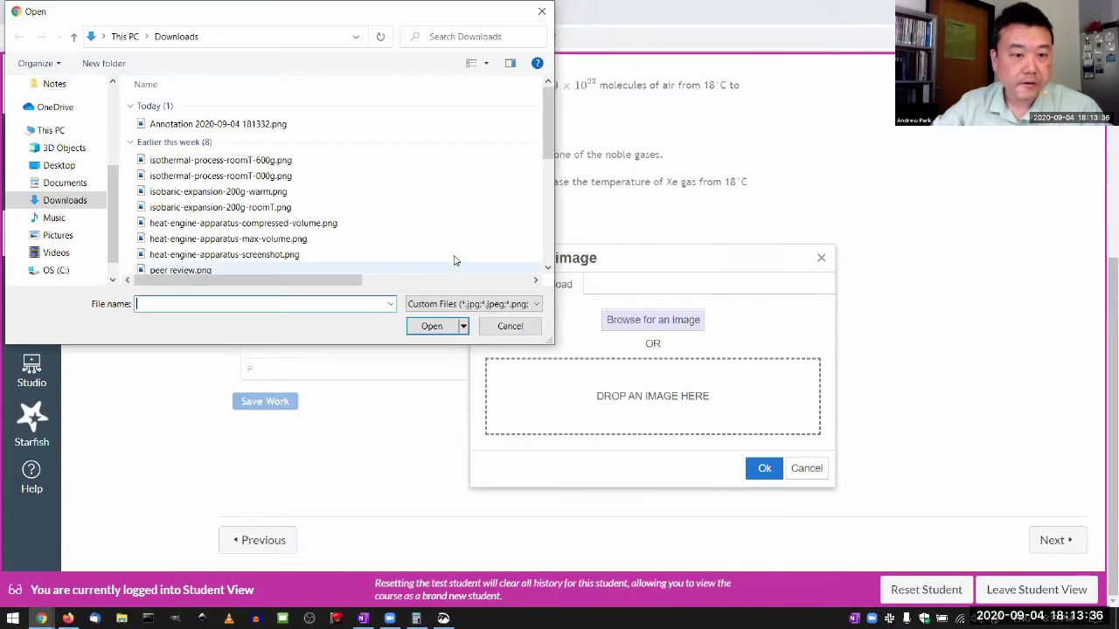
click(219, 120)
click(429, 325)
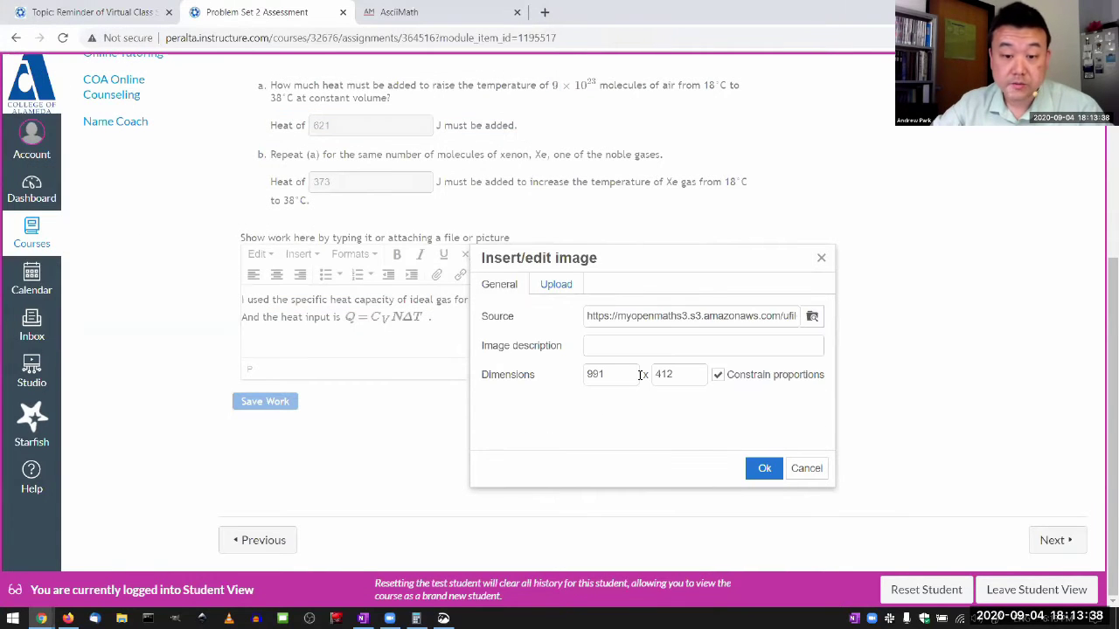
click(759, 469)
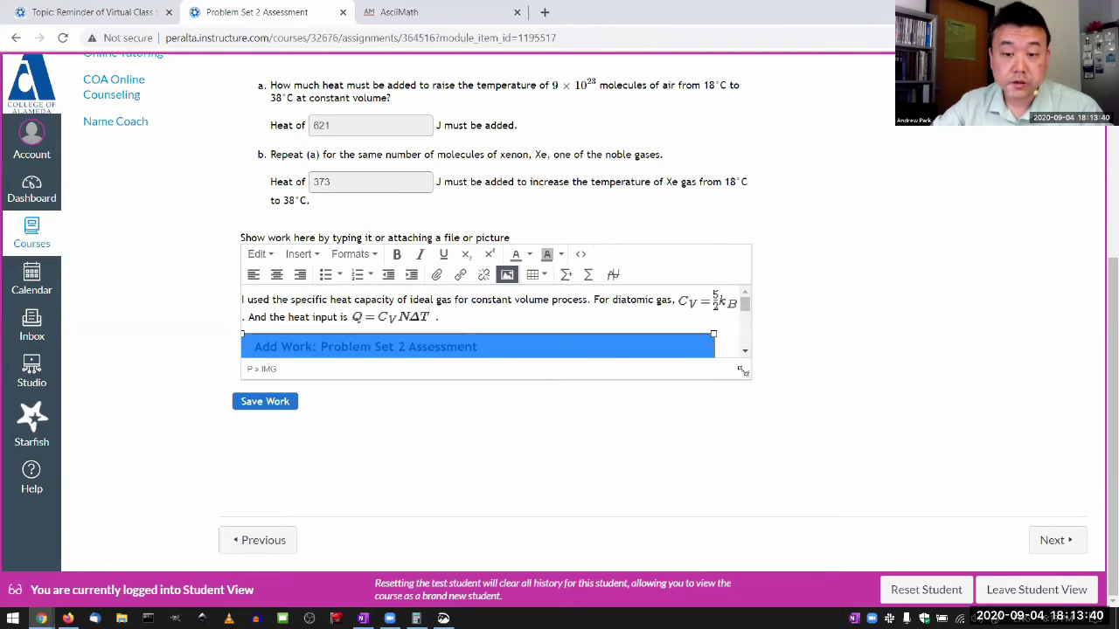
drag(745, 374, 765, 490)
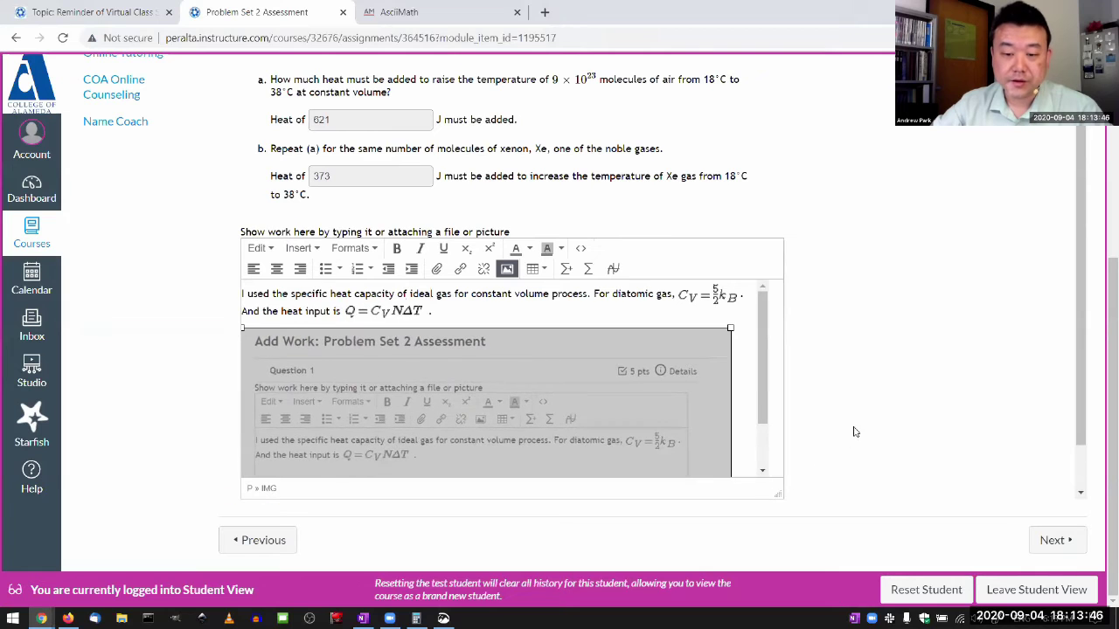
scroll(807, 379, down, 1)
drag(762, 372, 760, 392)
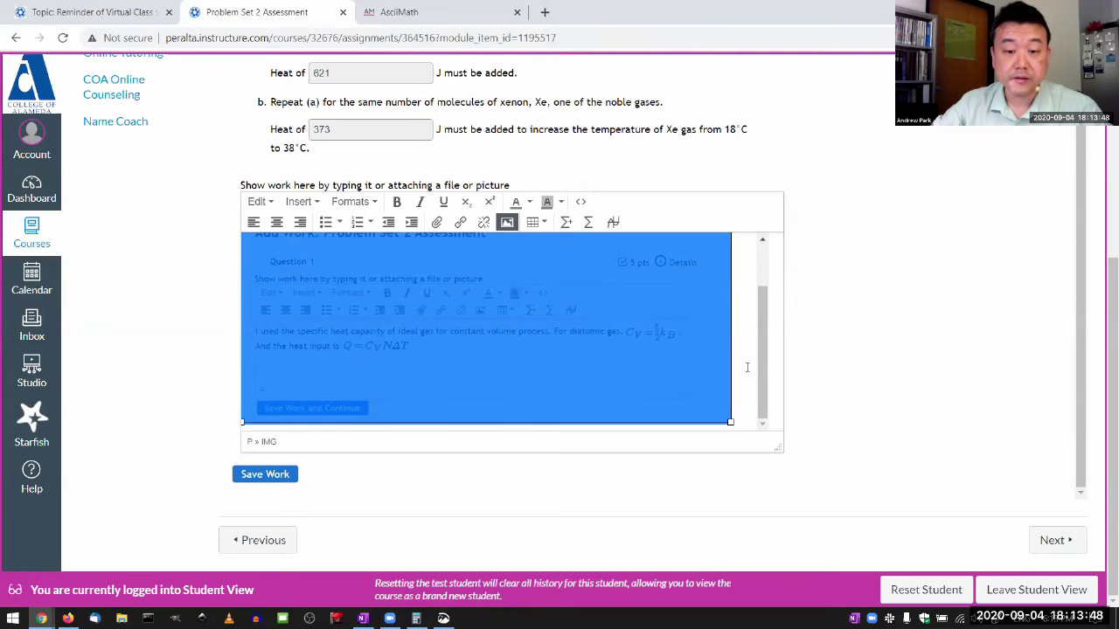
- Save the work with the embedded screenshot, then reopen it to check the content
click(271, 478)
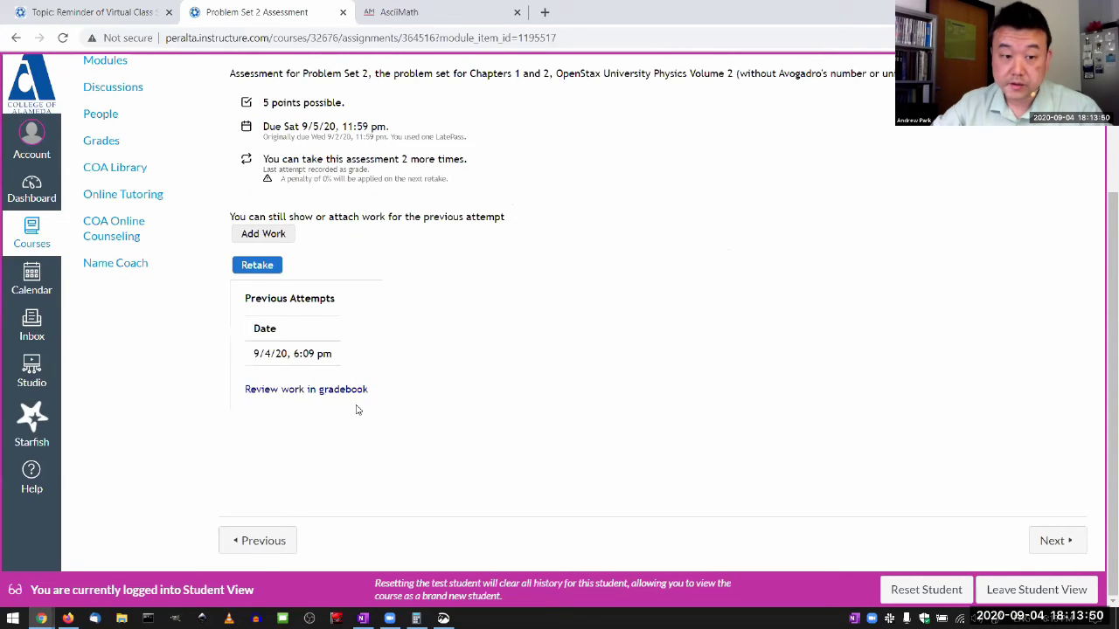
click(264, 233)
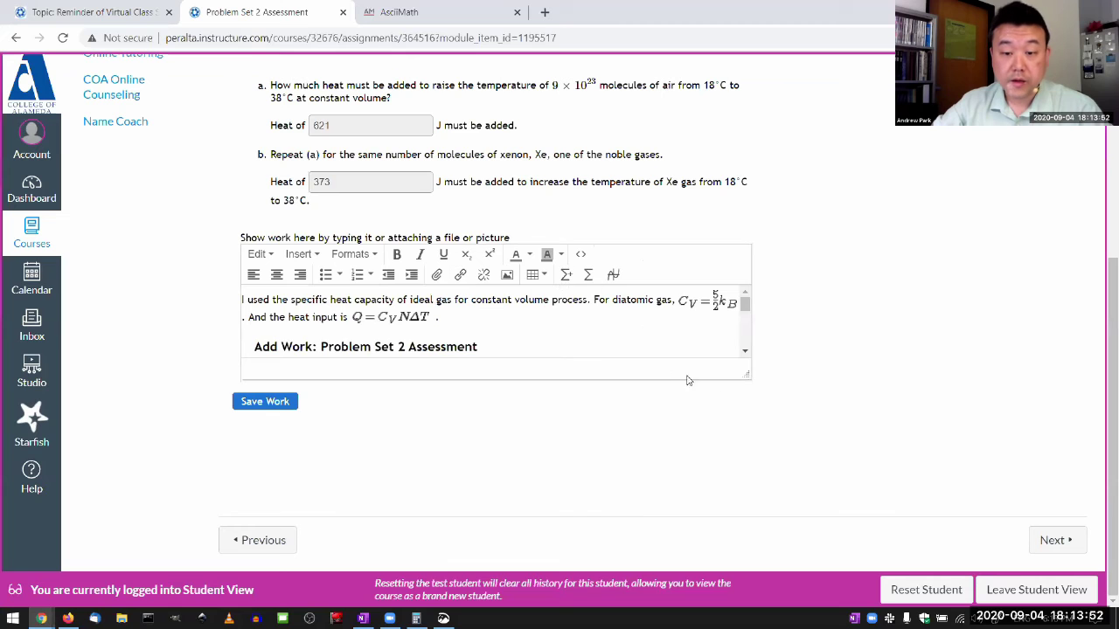
drag(745, 374, 757, 485)
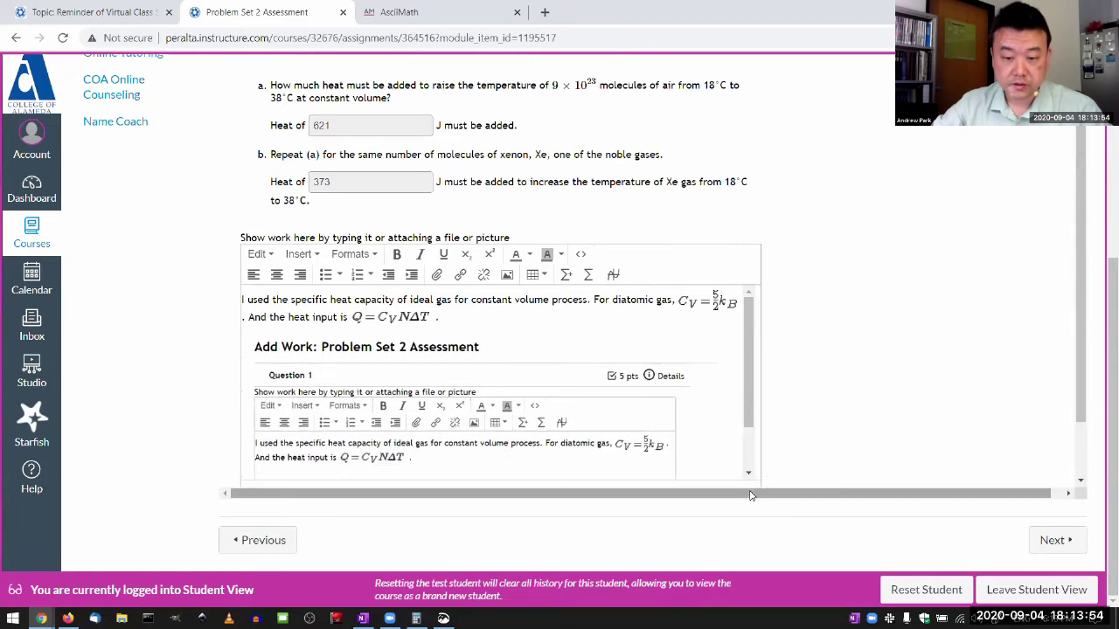
scroll(870, 371, down, 1)
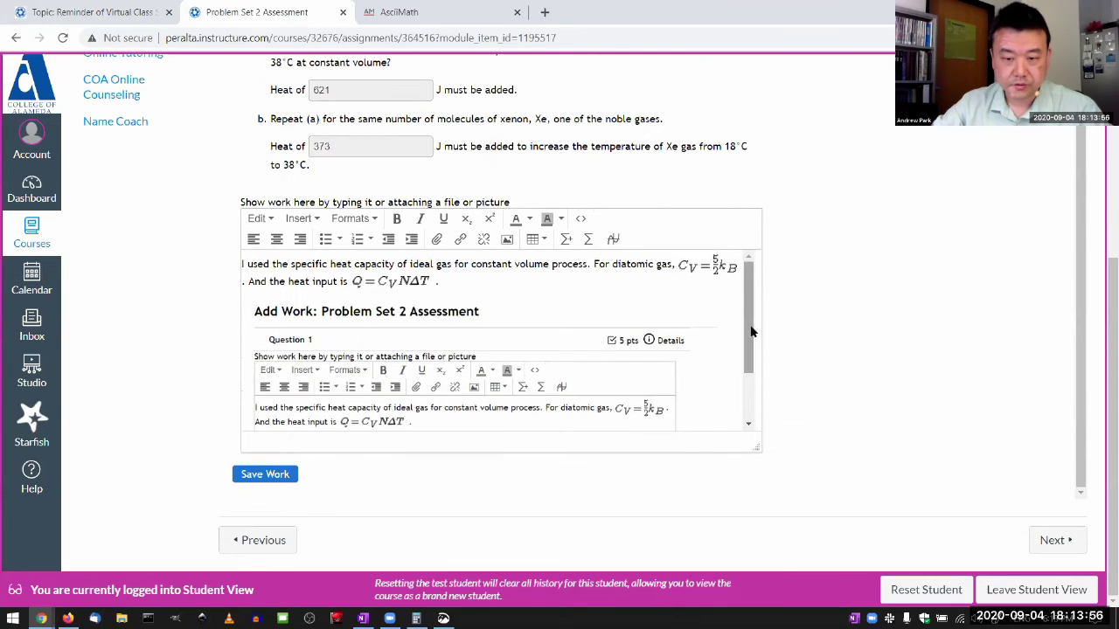
drag(748, 349, 749, 400)
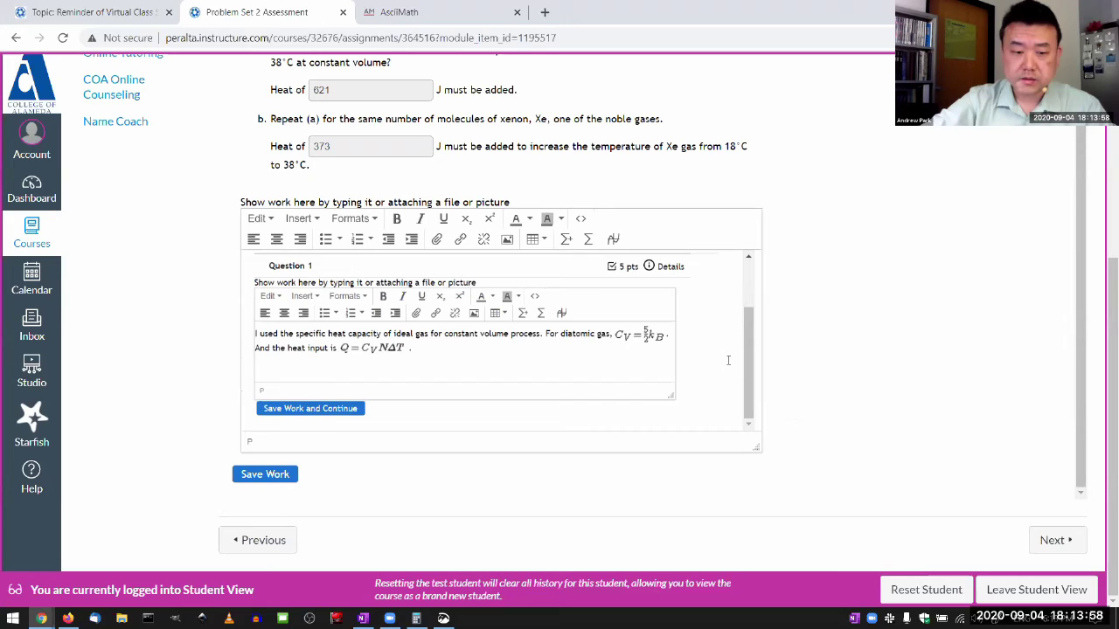
scroll(727, 360, down, 2)
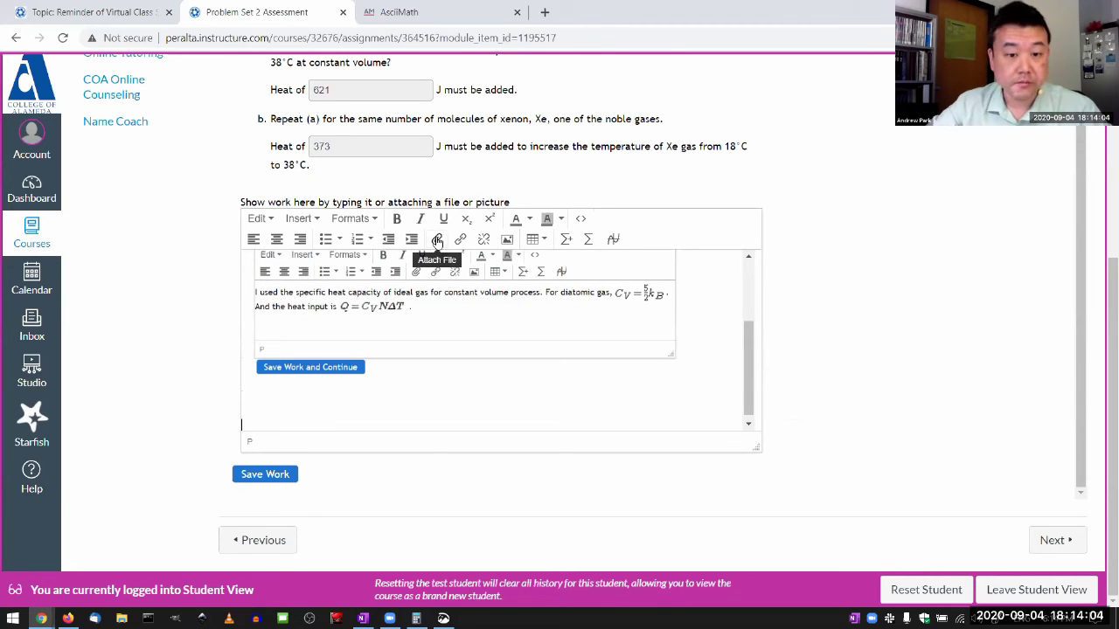
- Attach Annotation 2020-09-04 181332.png as a linked file and save the work again
click(437, 239)
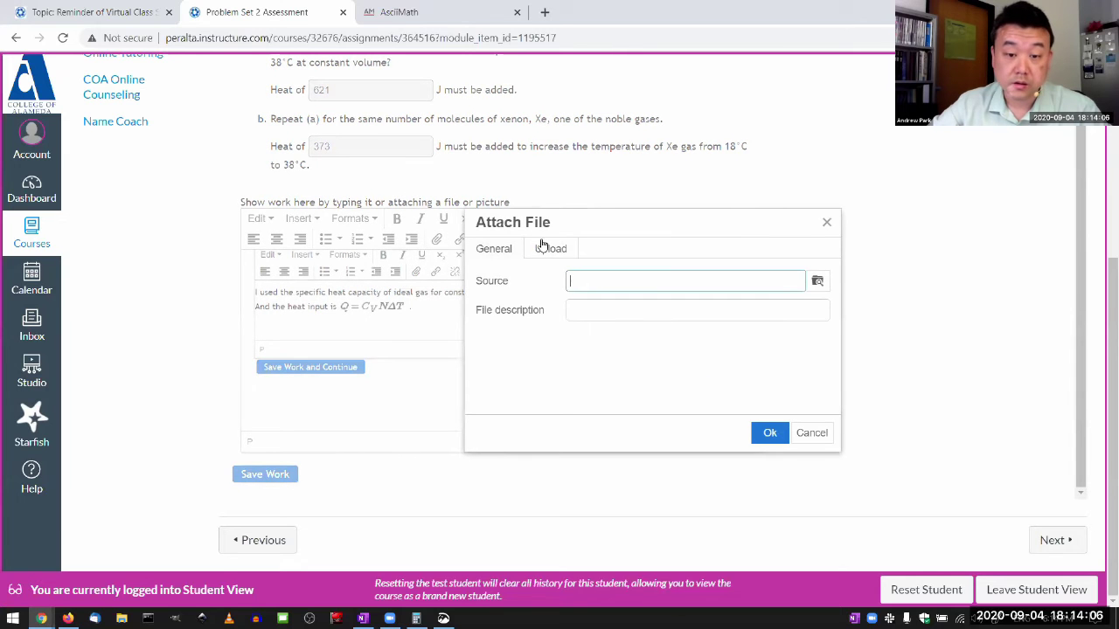
click(550, 248)
click(646, 285)
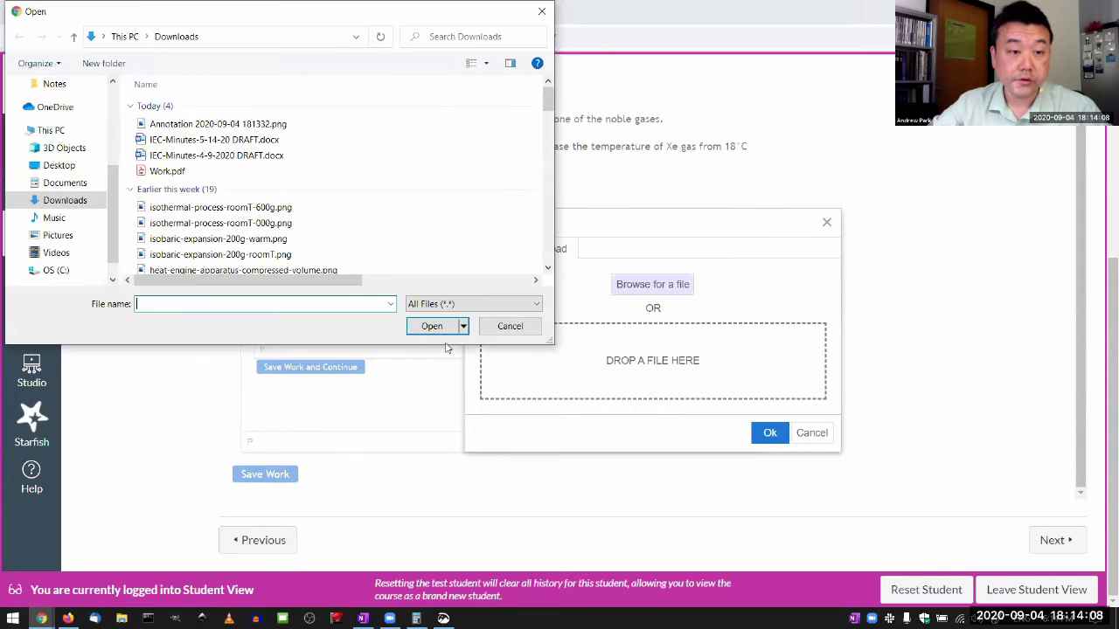
double_click(210, 124)
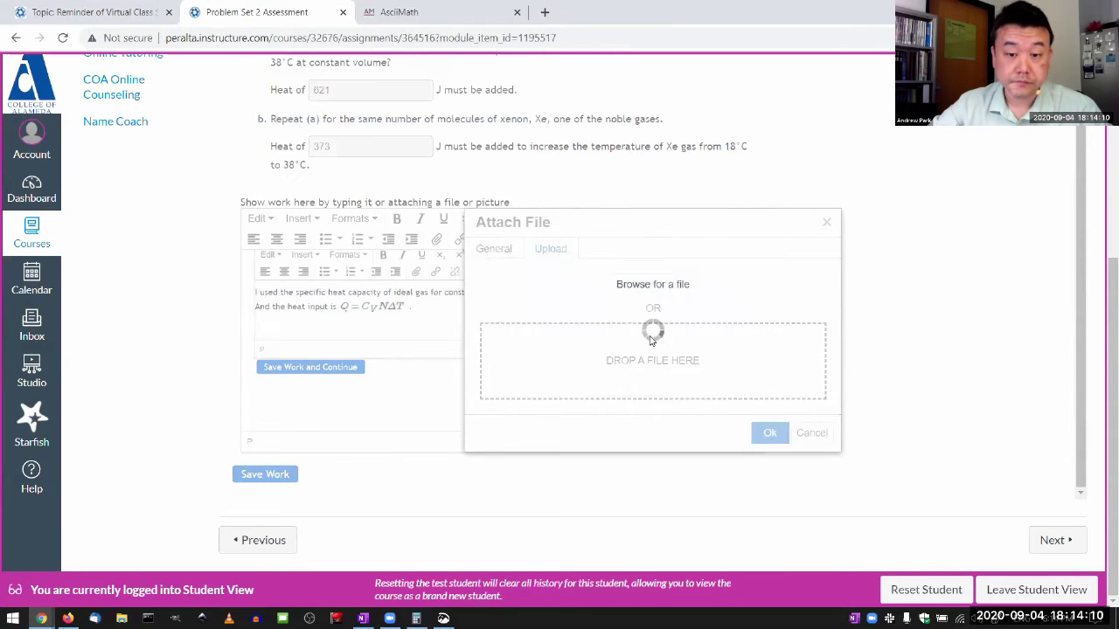
click(762, 433)
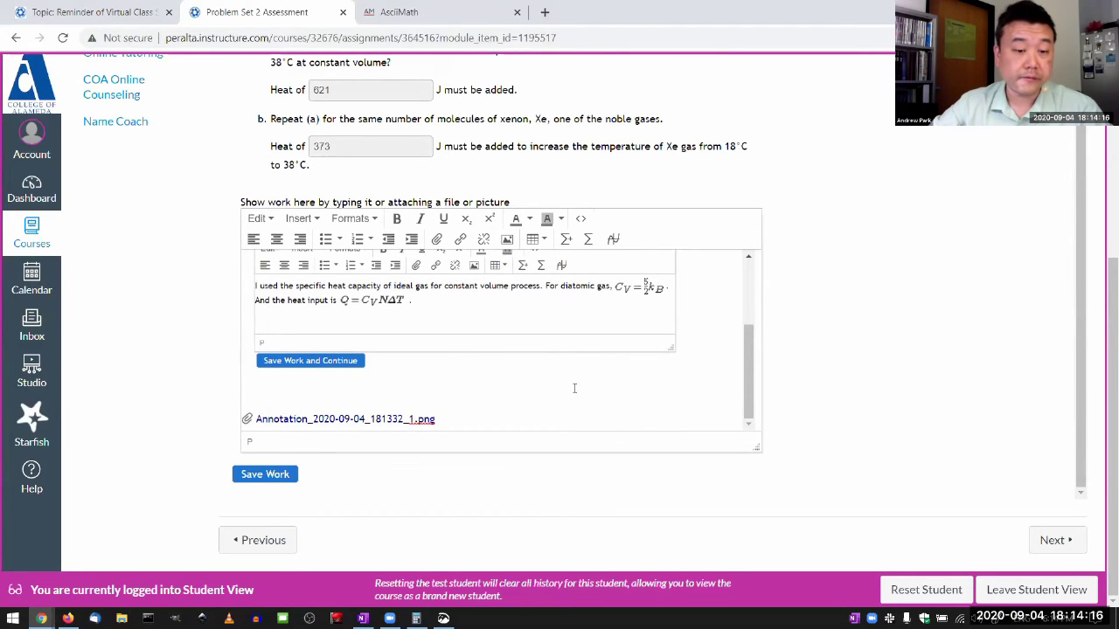
click(266, 474)
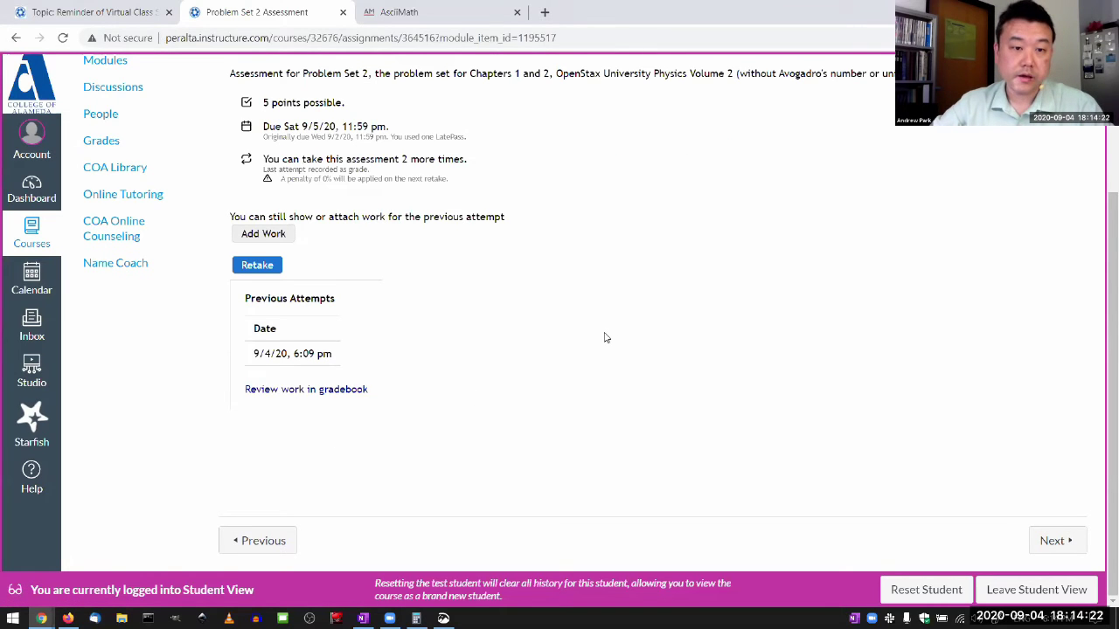
- Open the graded review of the attempt and scroll to Question 1's answers 621 and 373
scroll(603, 338, up, 3)
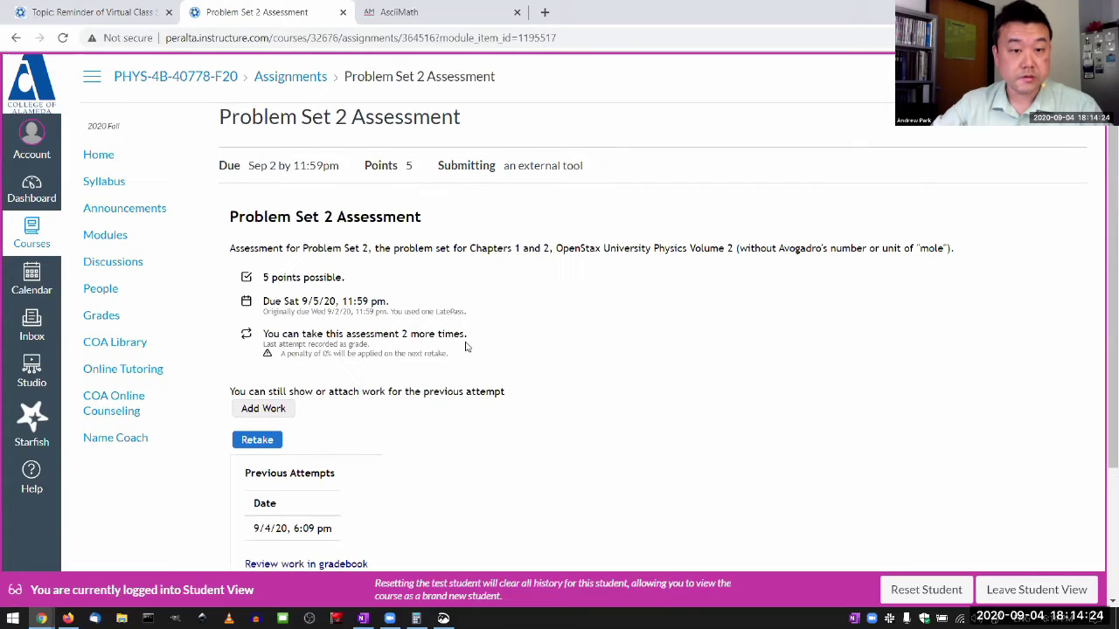
scroll(548, 386, down, 1)
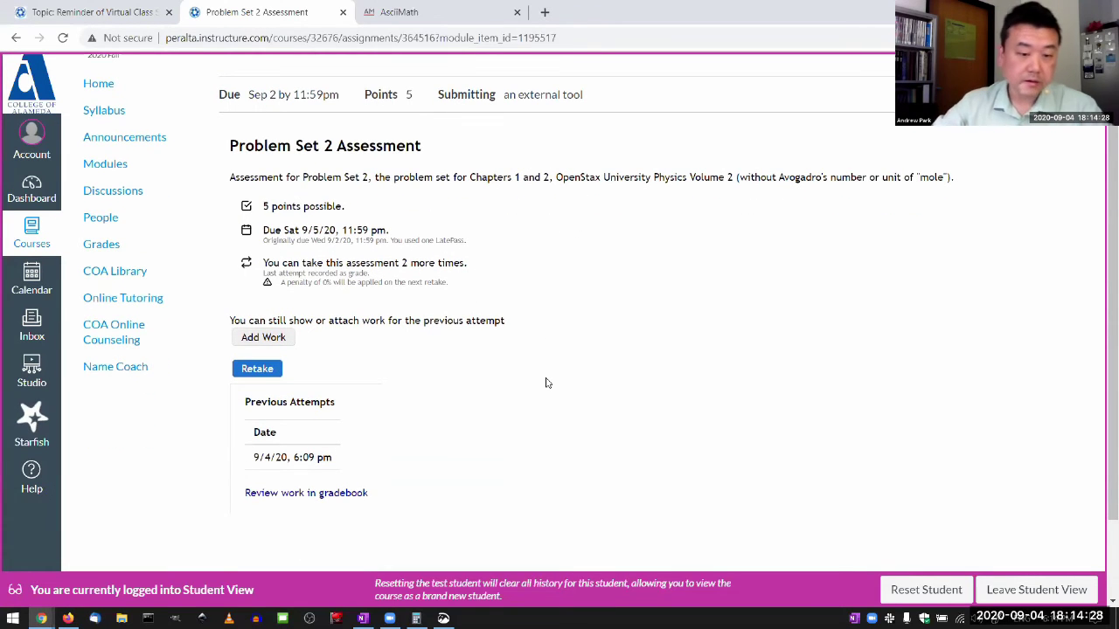
click(361, 496)
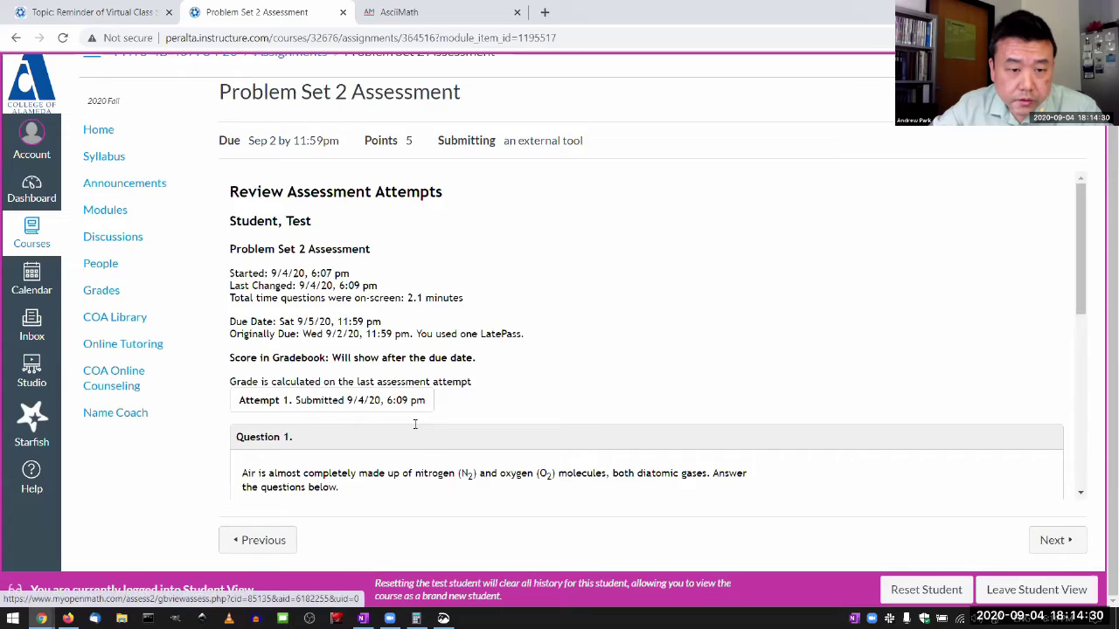
scroll(417, 368, down, 4)
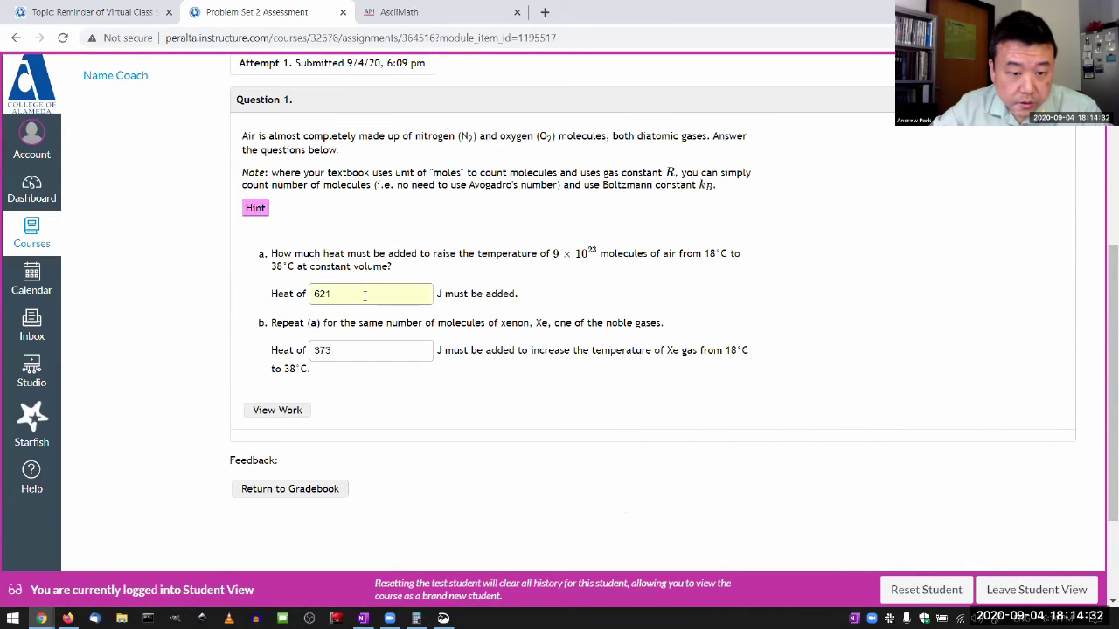
scroll(391, 376, up, 4)
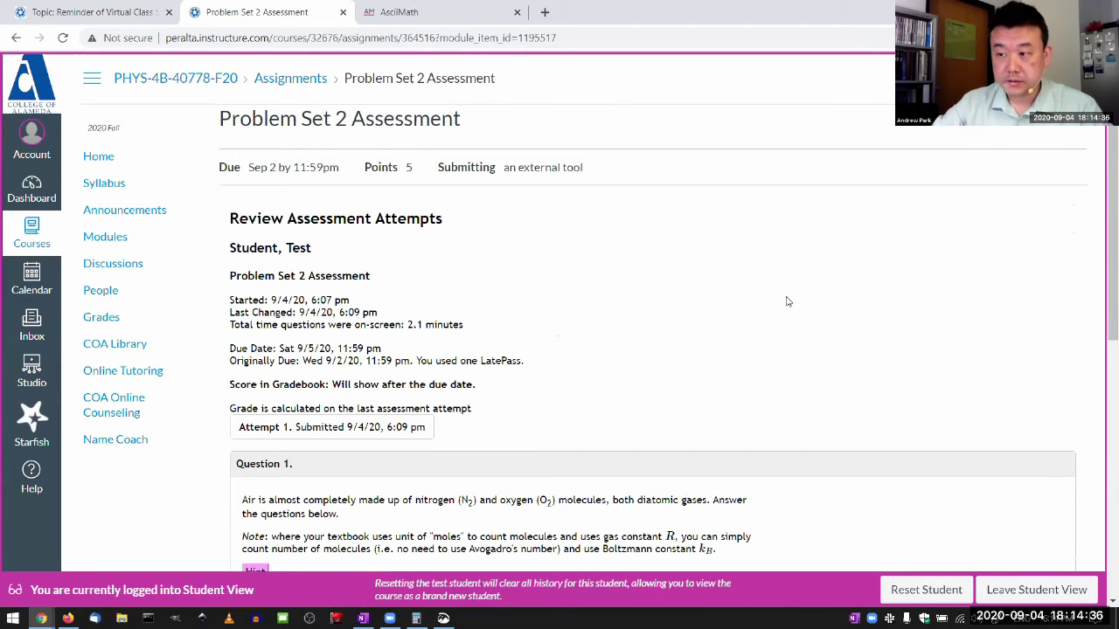
scroll(792, 303, down, 1)
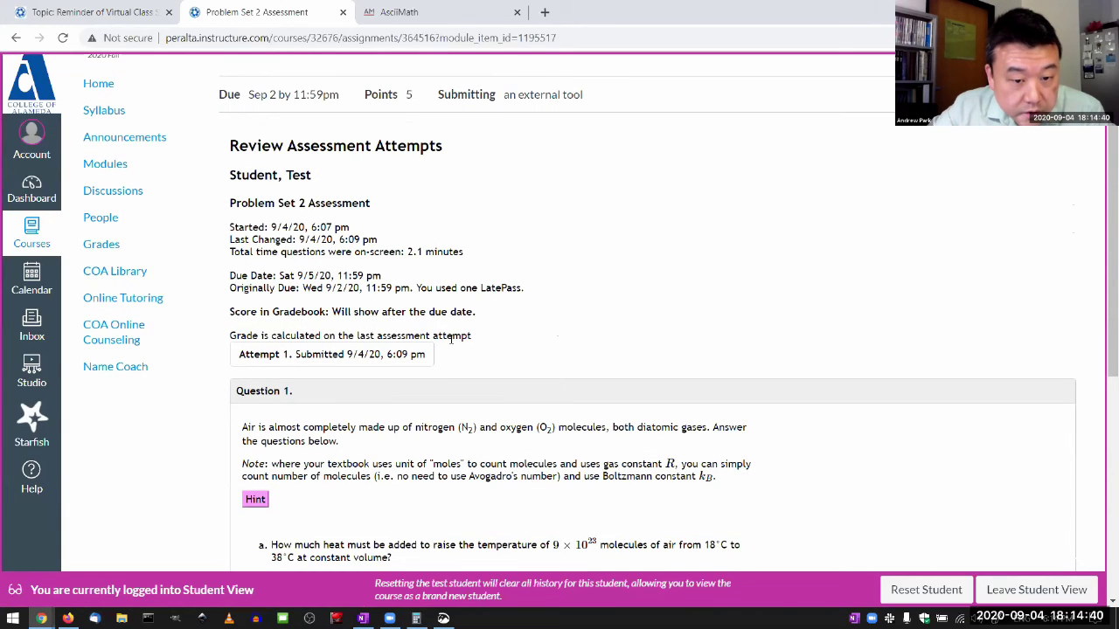
scroll(451, 339, down, 1)
scroll(451, 339, down, 3)
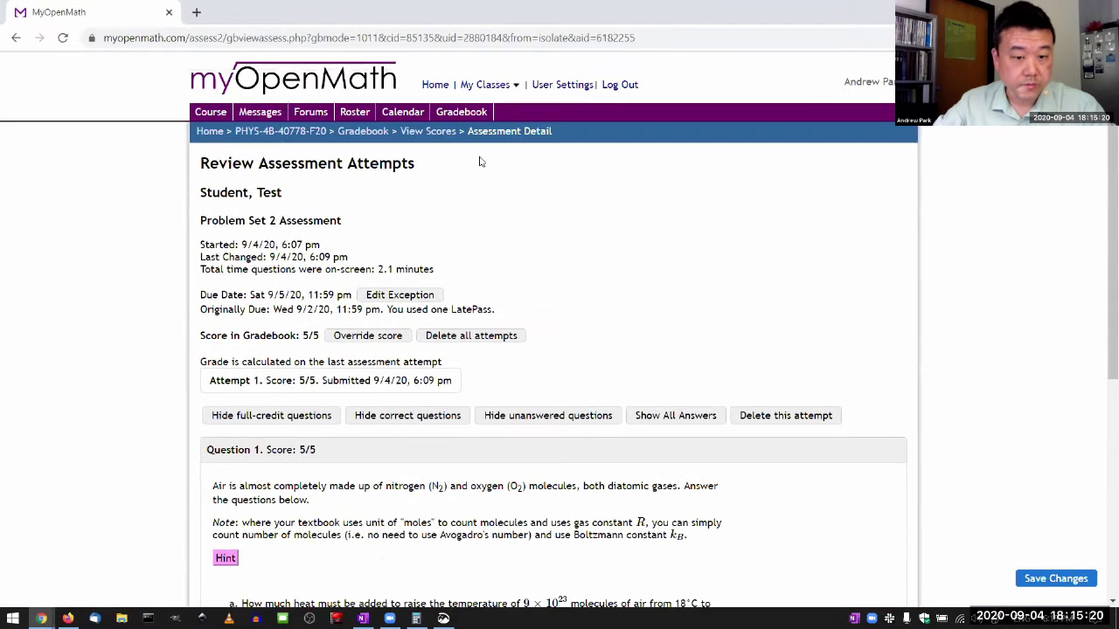
- Lower both Question 1 part scores from 2.5 to 1
scroll(528, 172, down, 1)
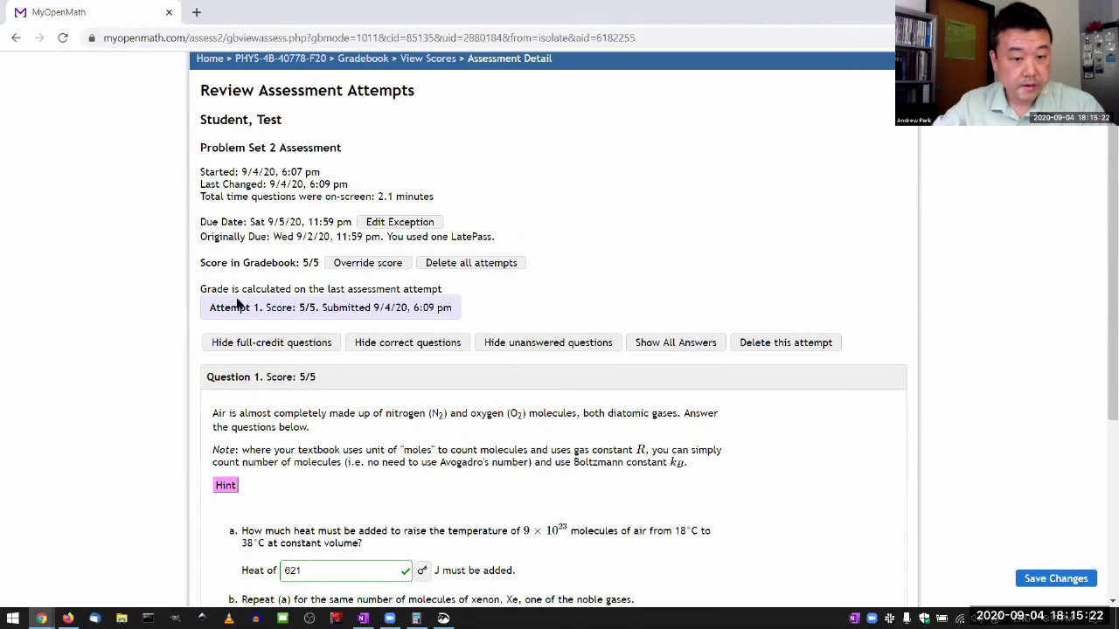
scroll(294, 334, down, 2)
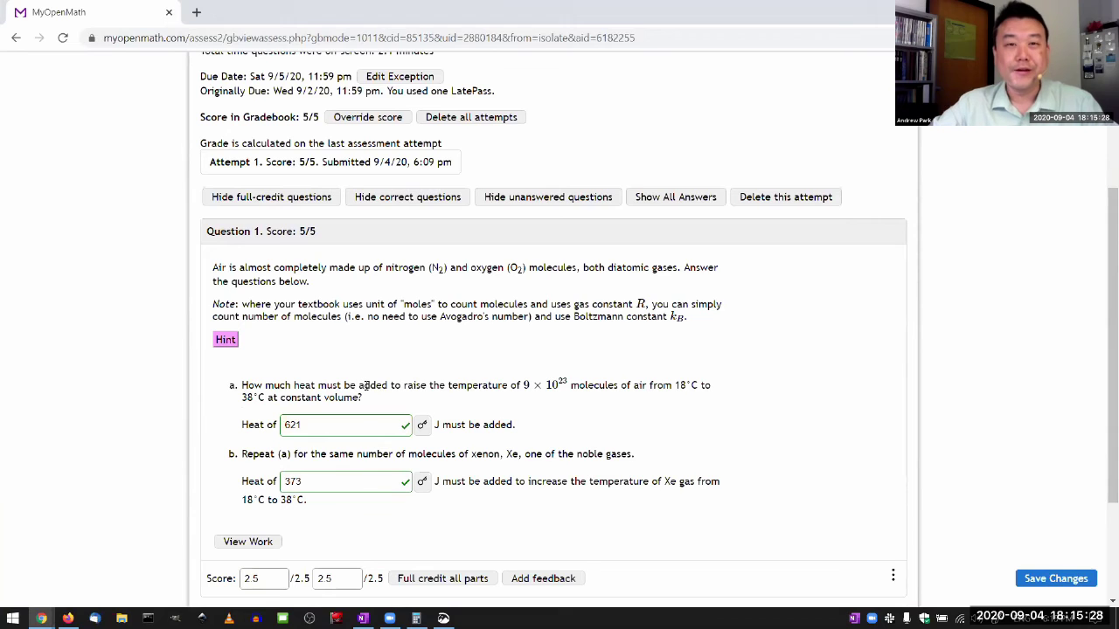
scroll(363, 386, down, 2)
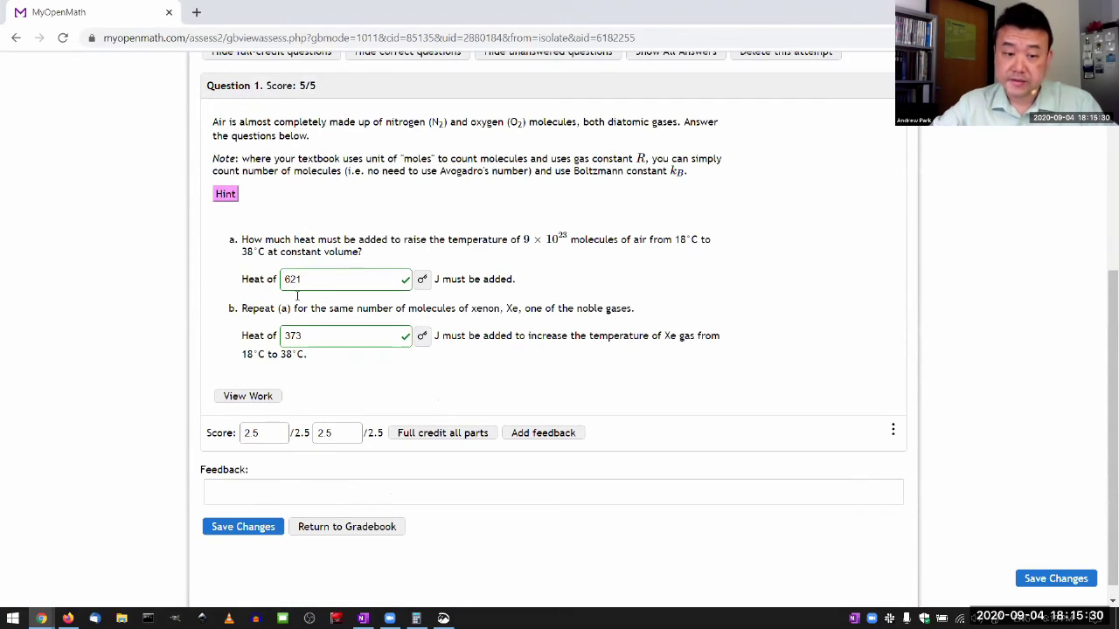
click(278, 430)
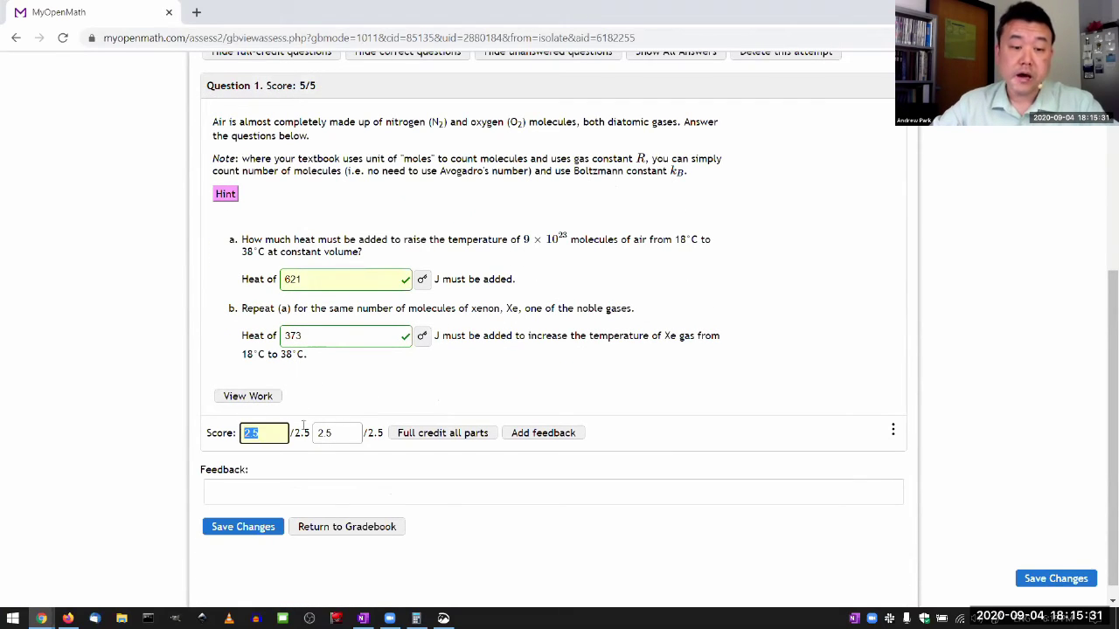
text(1)
key(Tab)
text(1)
click(378, 402)
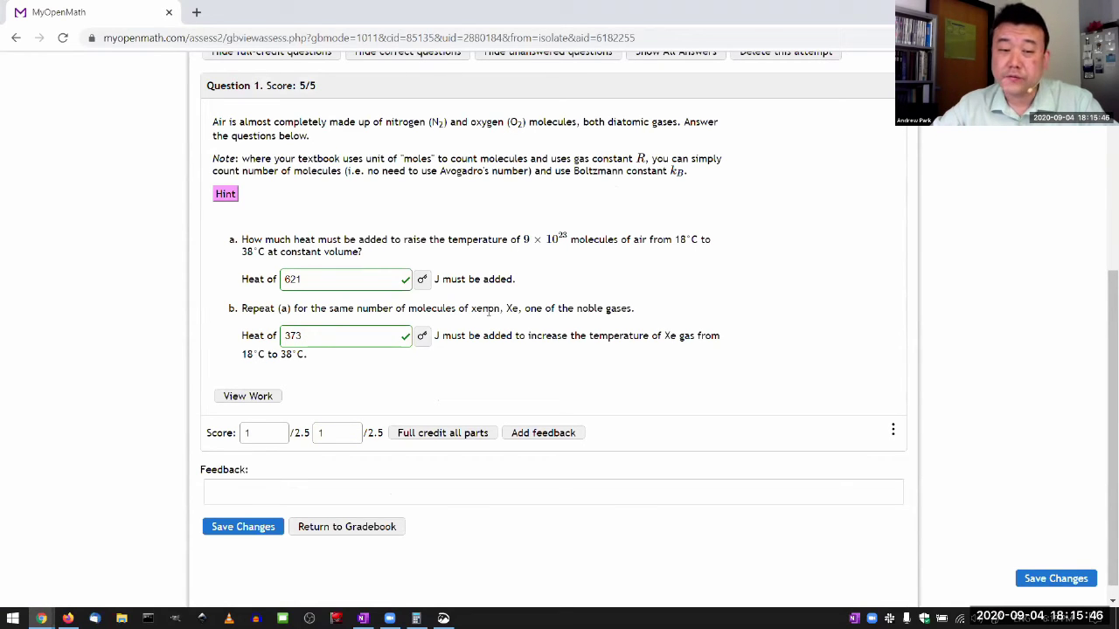
drag(460, 387, 196, 138)
click(203, 132)
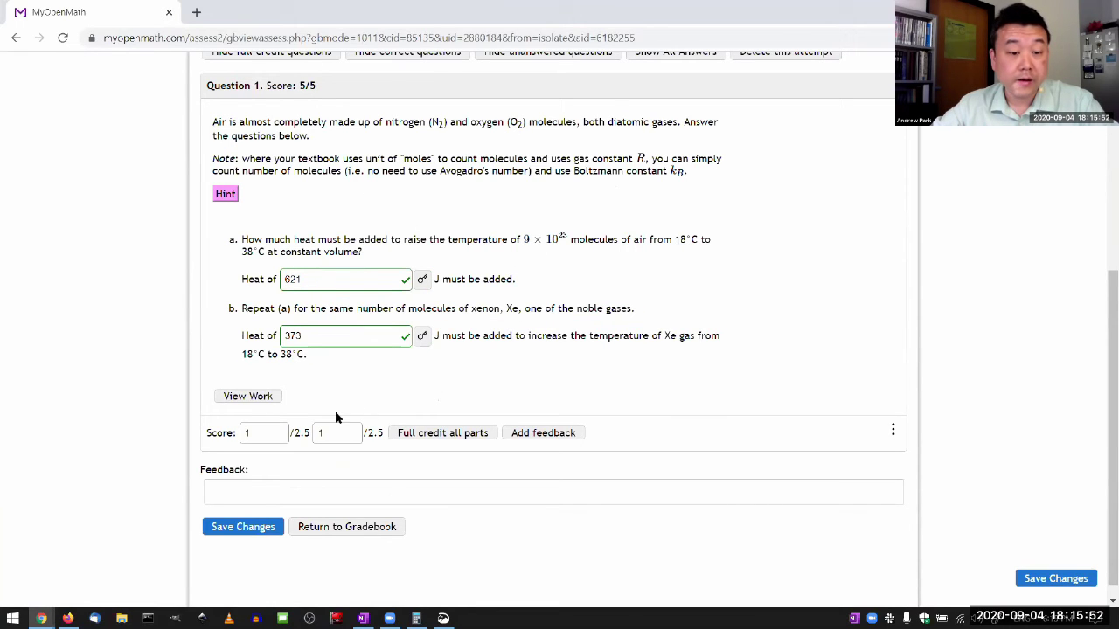
- Review the student's shown work and reveal correct answers 621.2925 and 372.7755
click(263, 400)
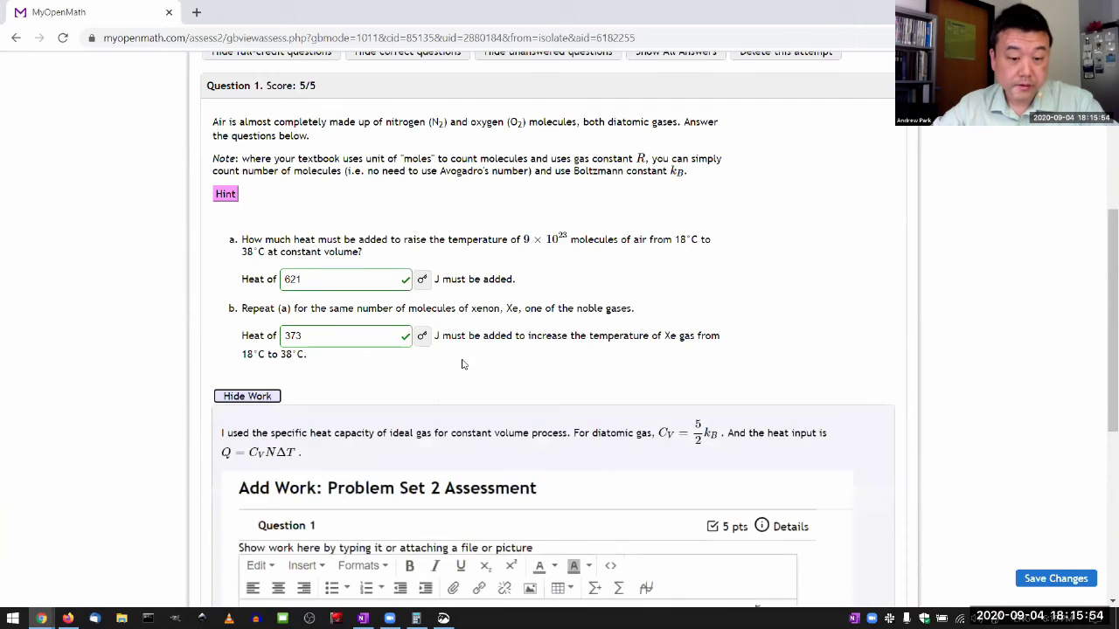
scroll(454, 332, down, 2)
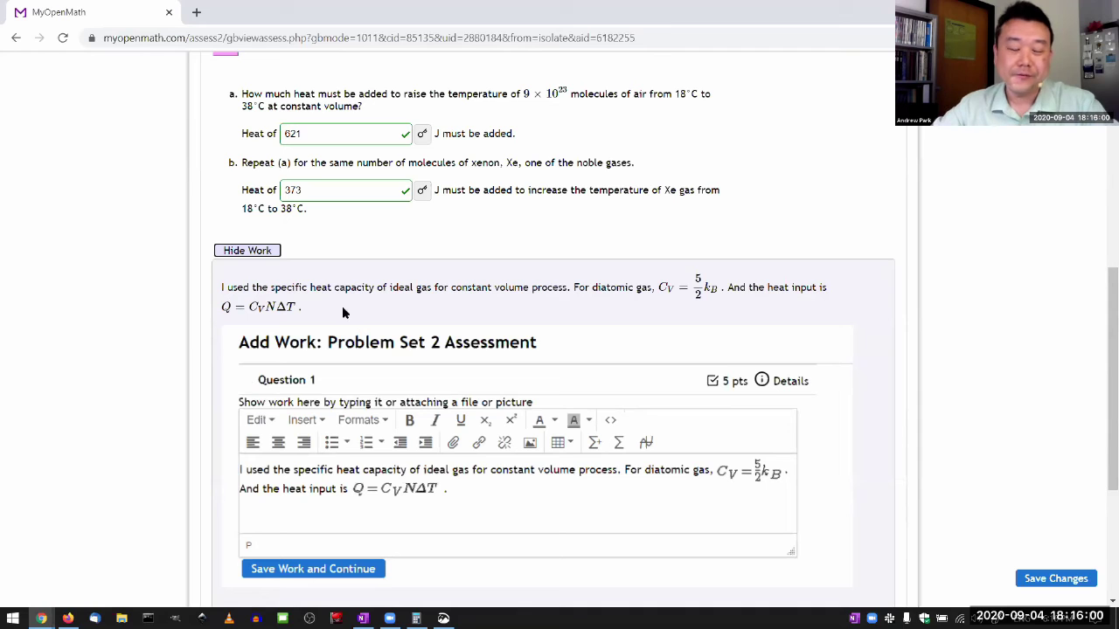
click(267, 252)
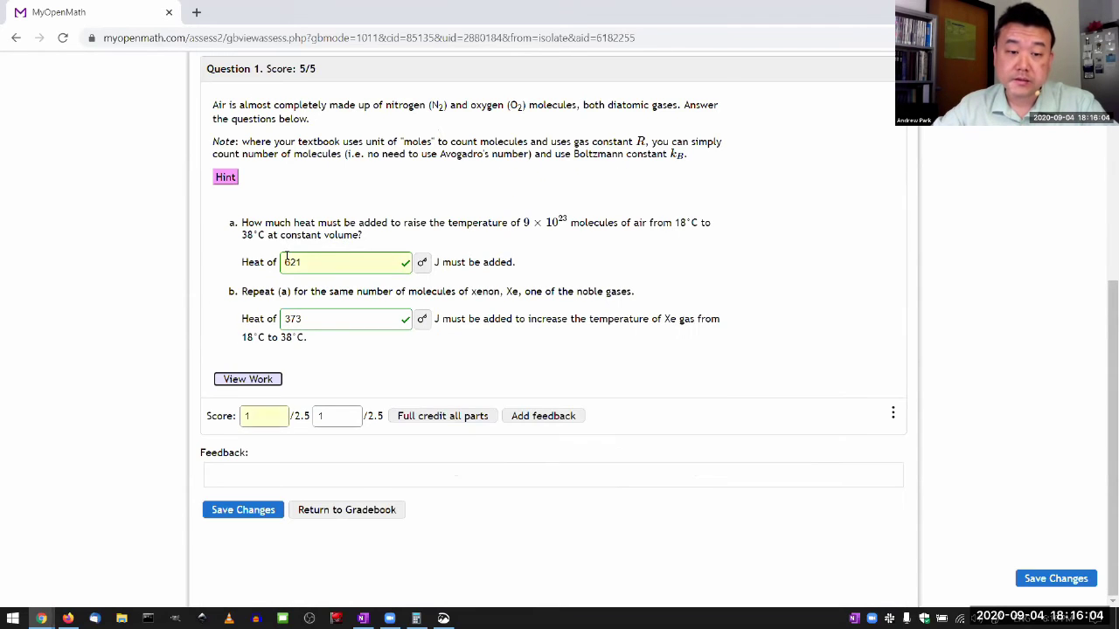
click(422, 263)
click(422, 319)
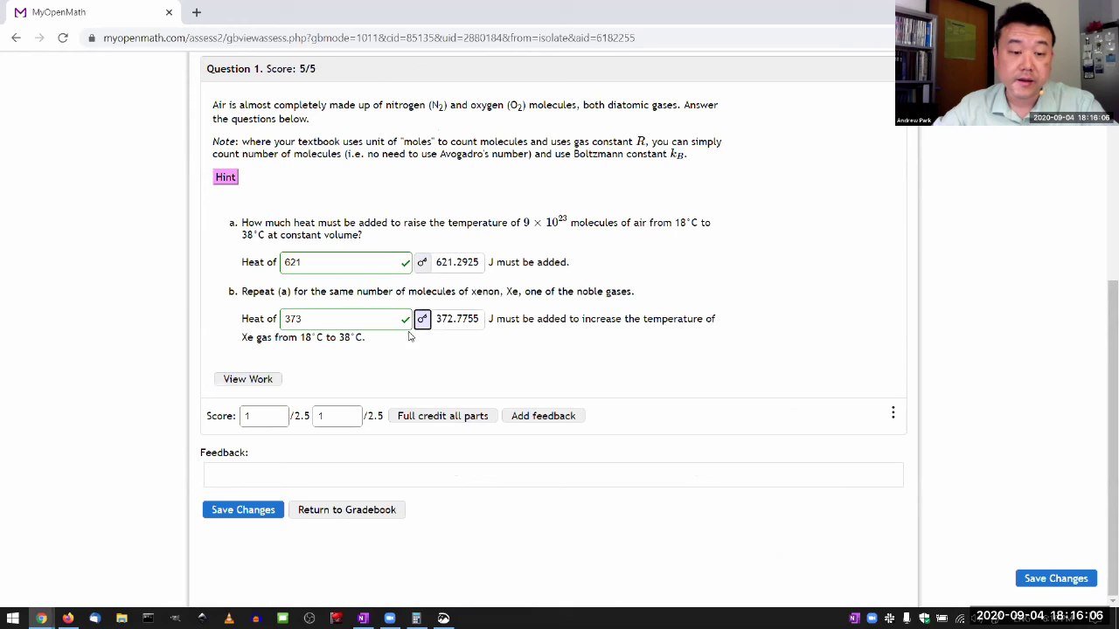
click(264, 382)
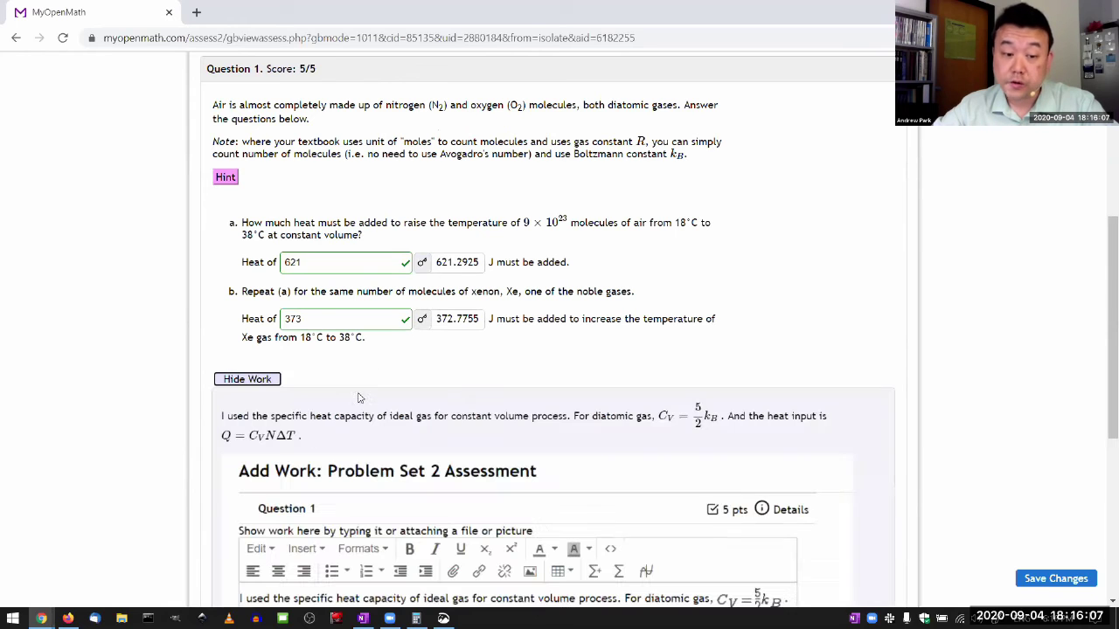
click(252, 379)
- Set both Question 1 part scores back to 2.5
double_click(270, 415)
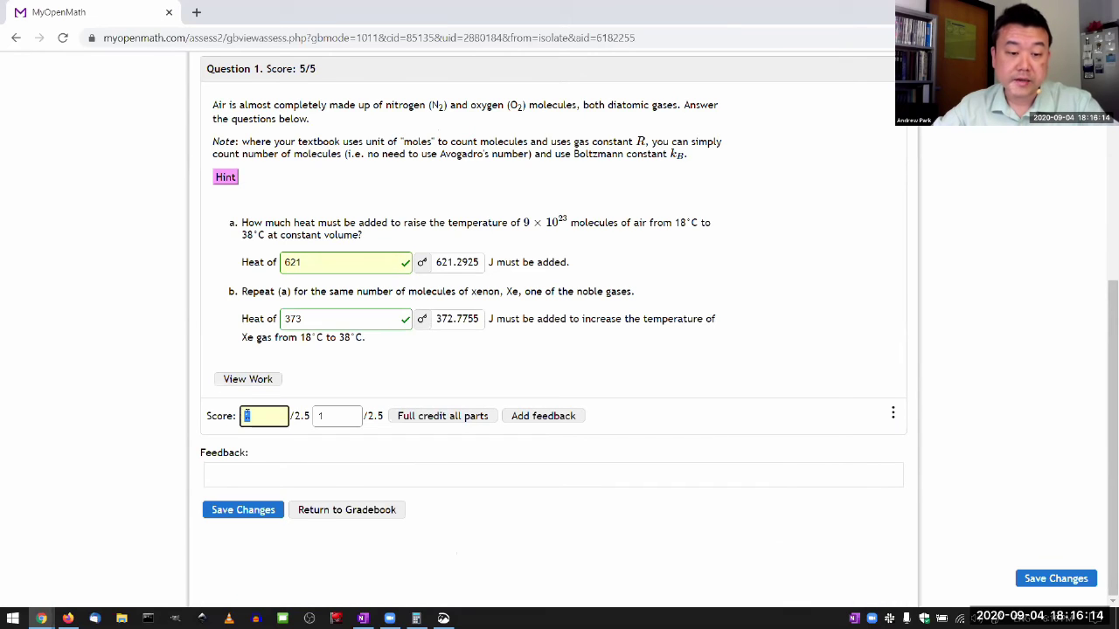
text(2.5)
key(Tab)
text(2.5)
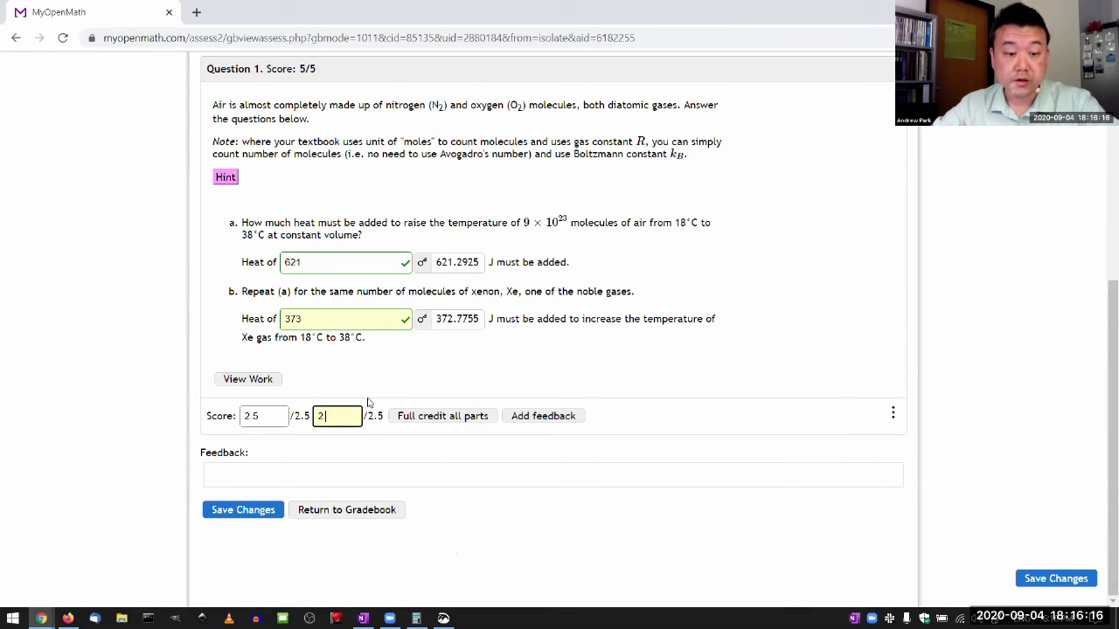
click(374, 392)
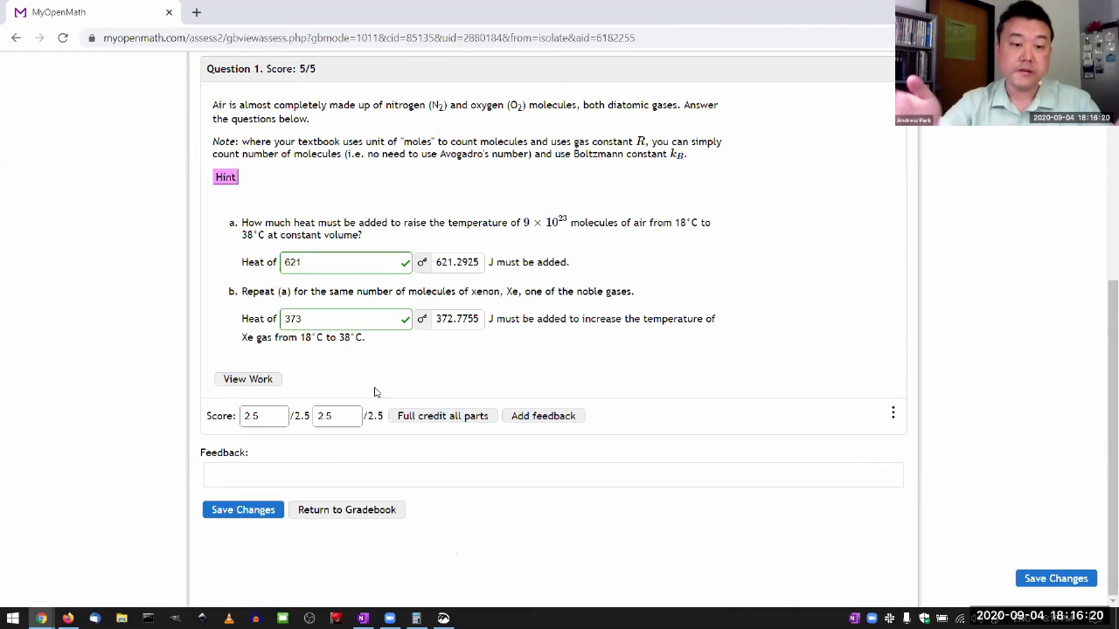
click(271, 389)
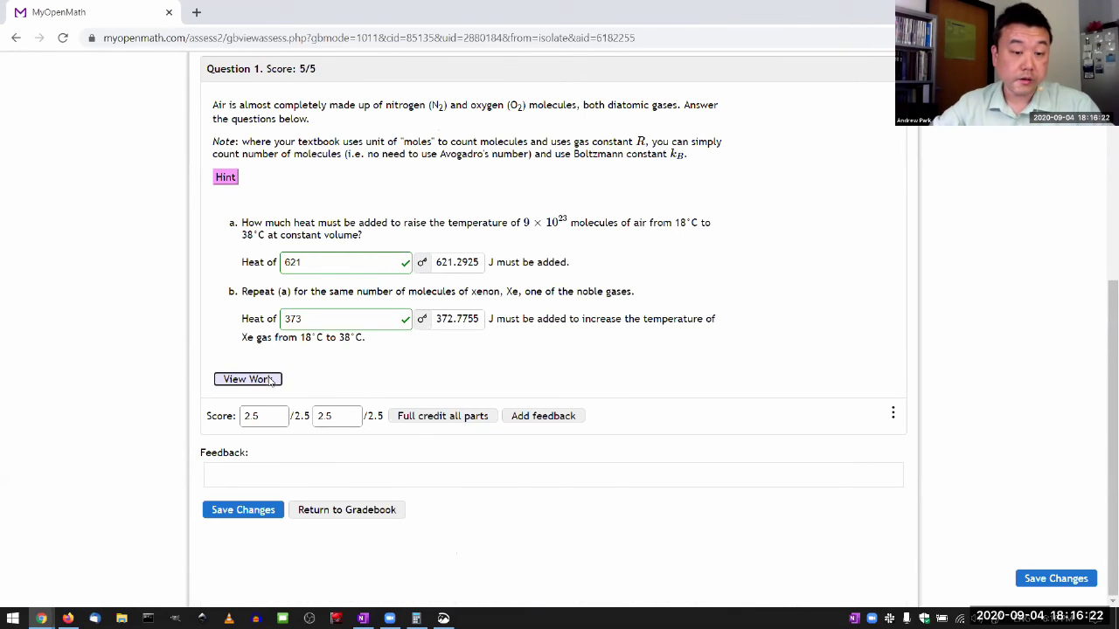
click(266, 383)
- Enter 'Good job!' as Question 1 feedback, then return to the Canvas browser window
click(285, 469)
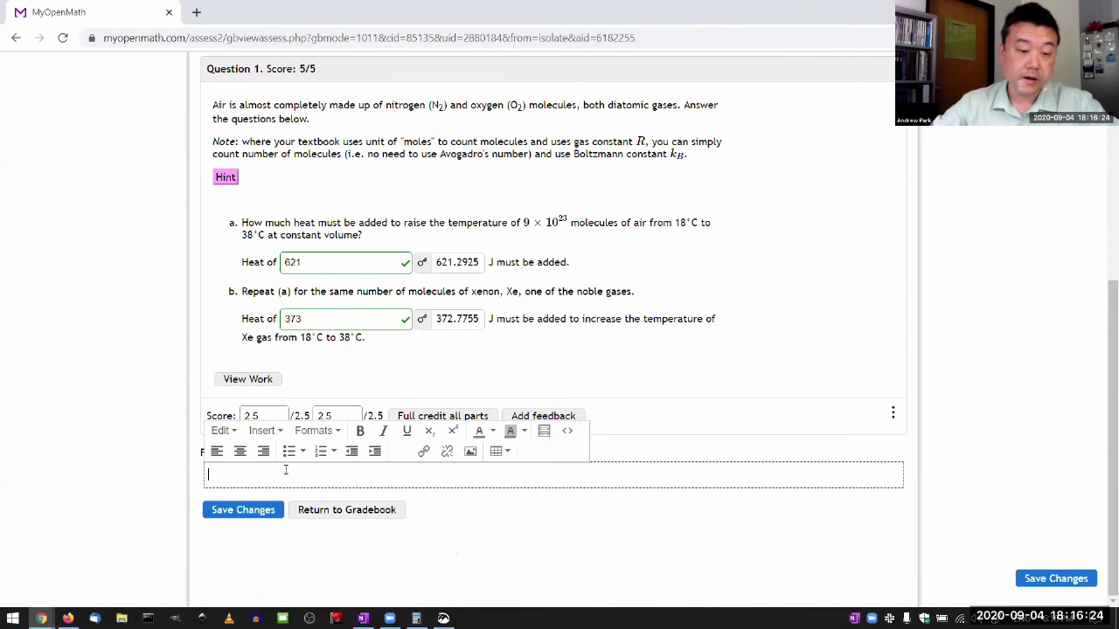
text(Good job!)
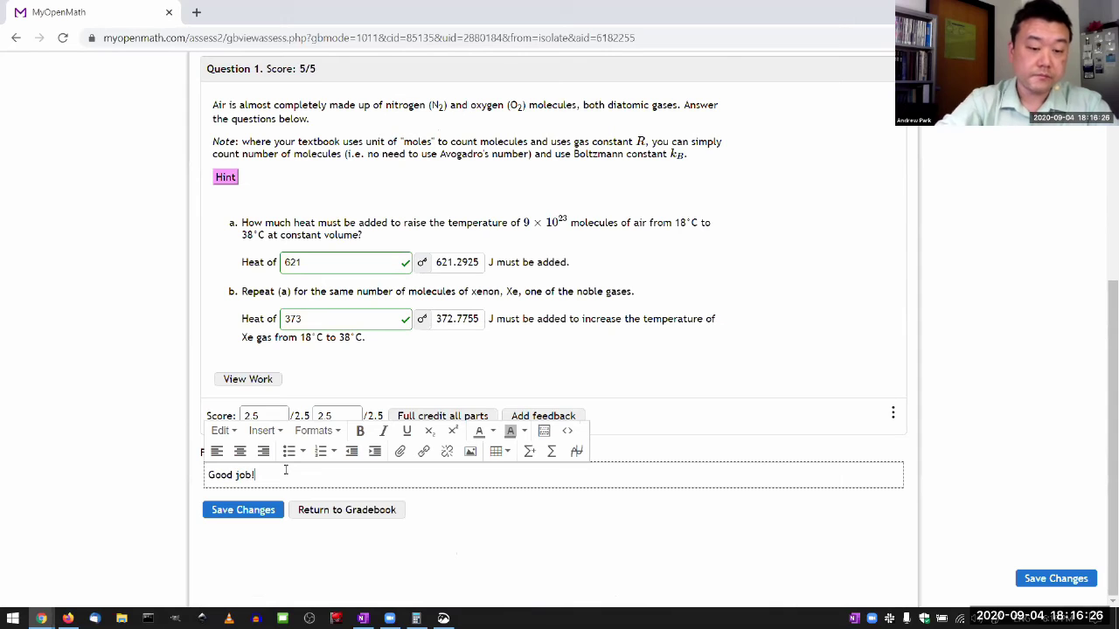
click(714, 387)
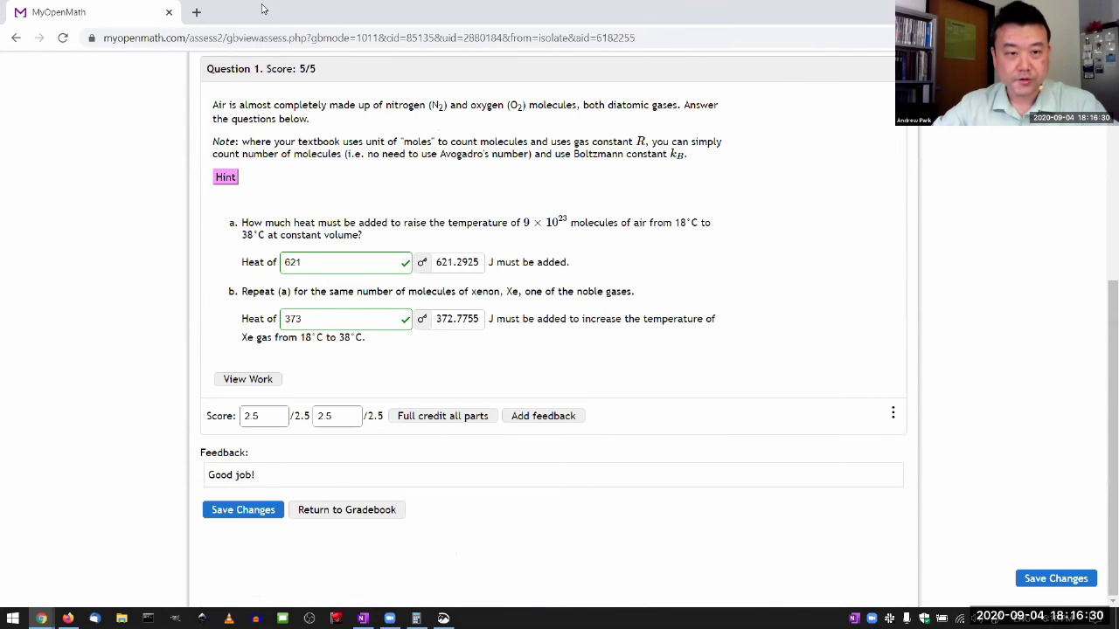
key(alt+Tab)
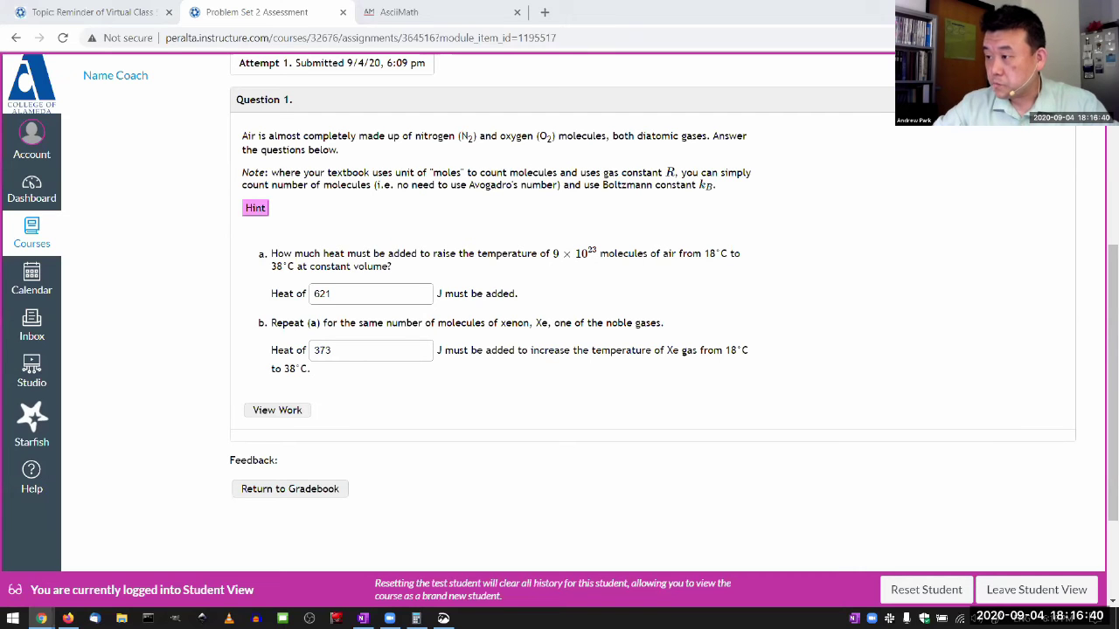
- Reload the Problem Set 2 Assessment page and check the 9/4/20, 6:09 pm attempt
scroll(566, 370, up, 5)
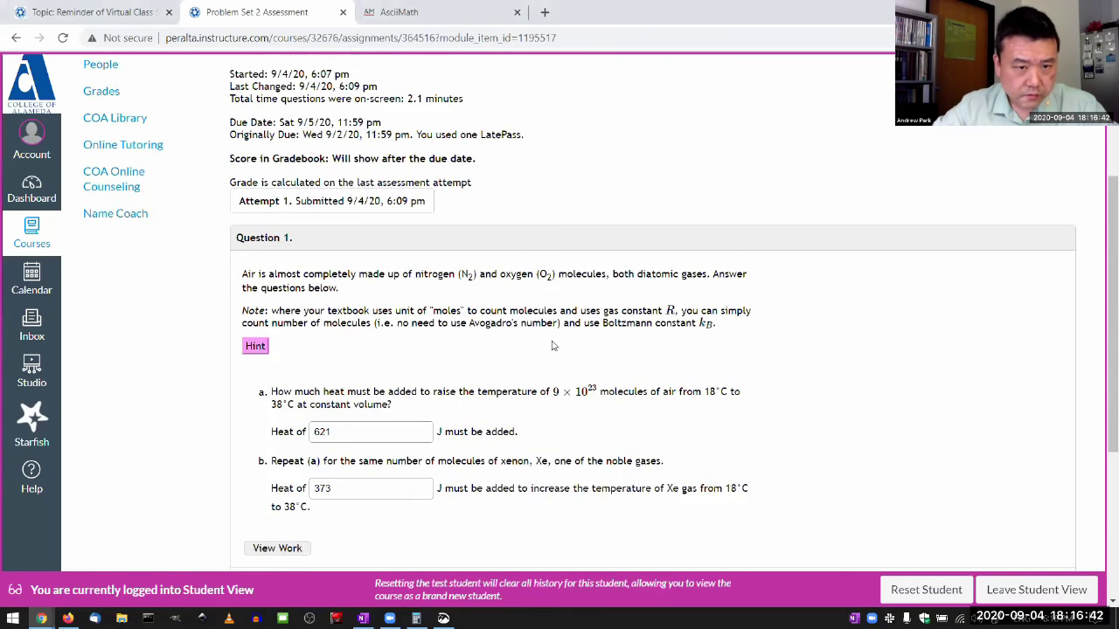
click(64, 38)
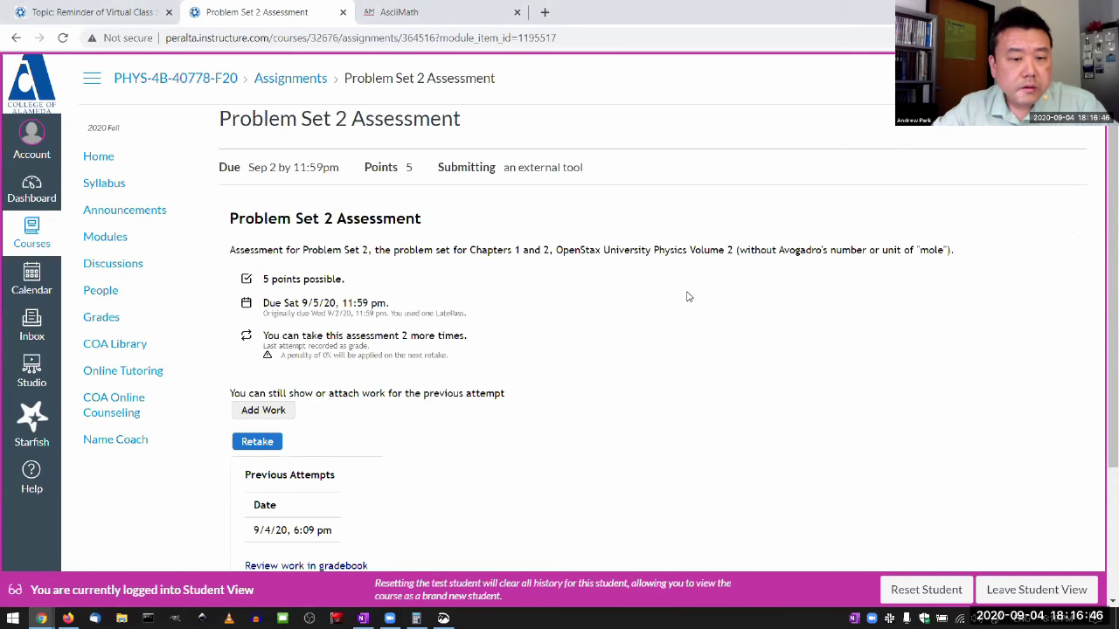
scroll(687, 300, down, 2)
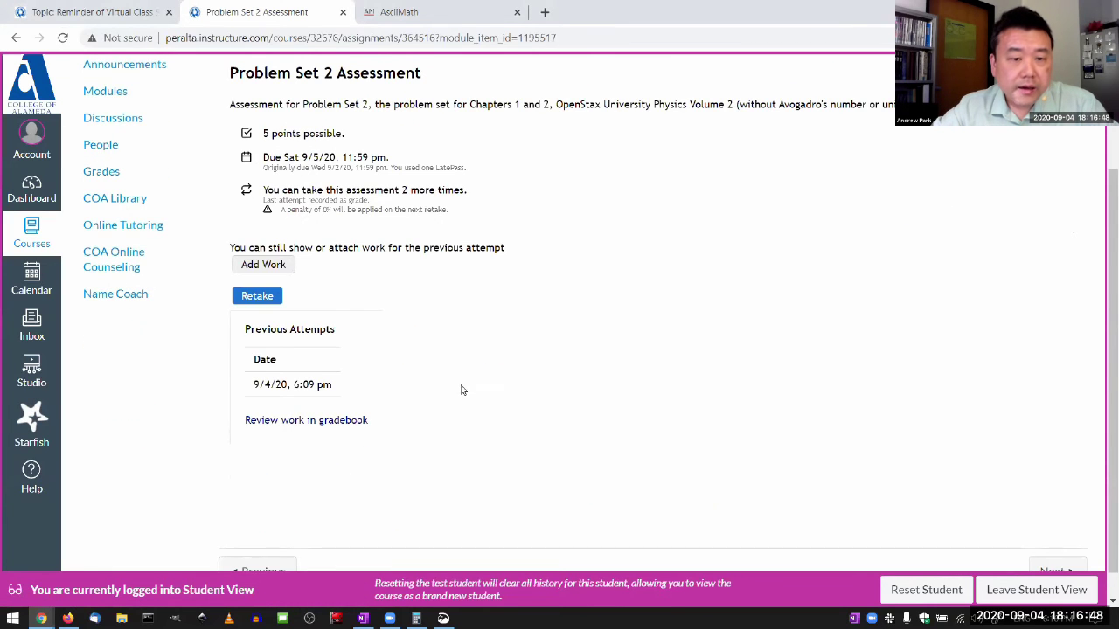
scroll(451, 402, up, 1)
scroll(402, 411, down, 1)
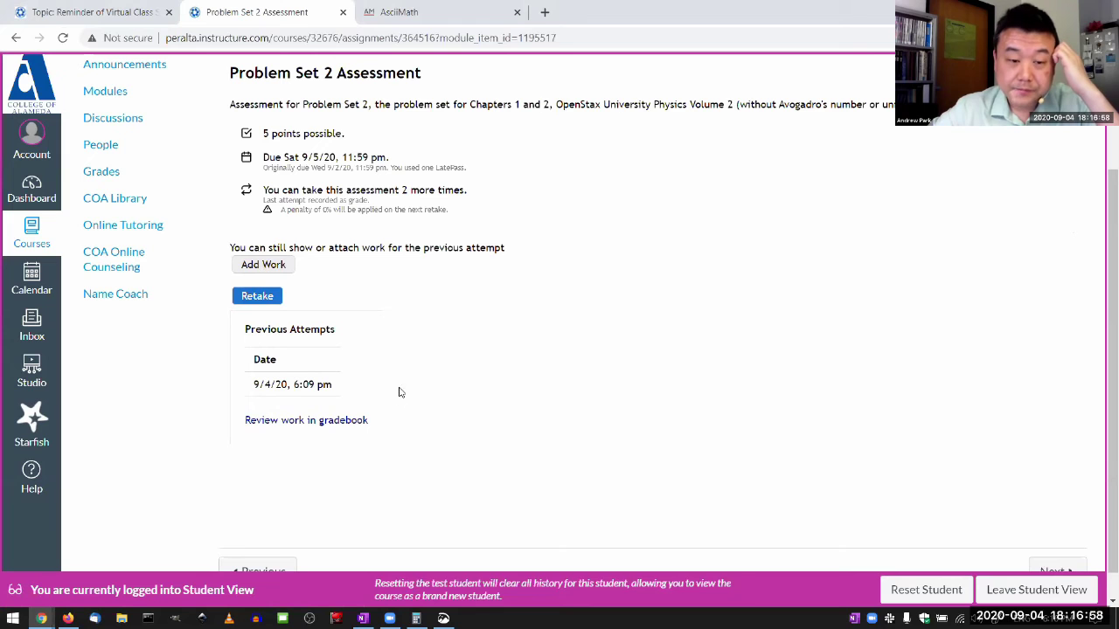
scroll(450, 352, up, 2)
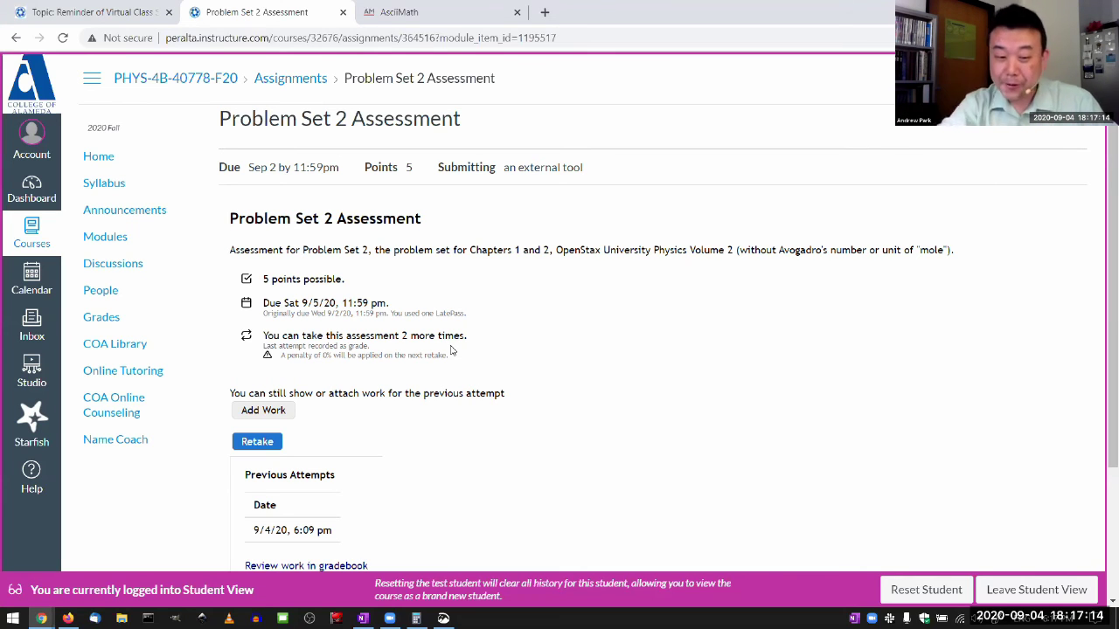
scroll(423, 397, down, 1)
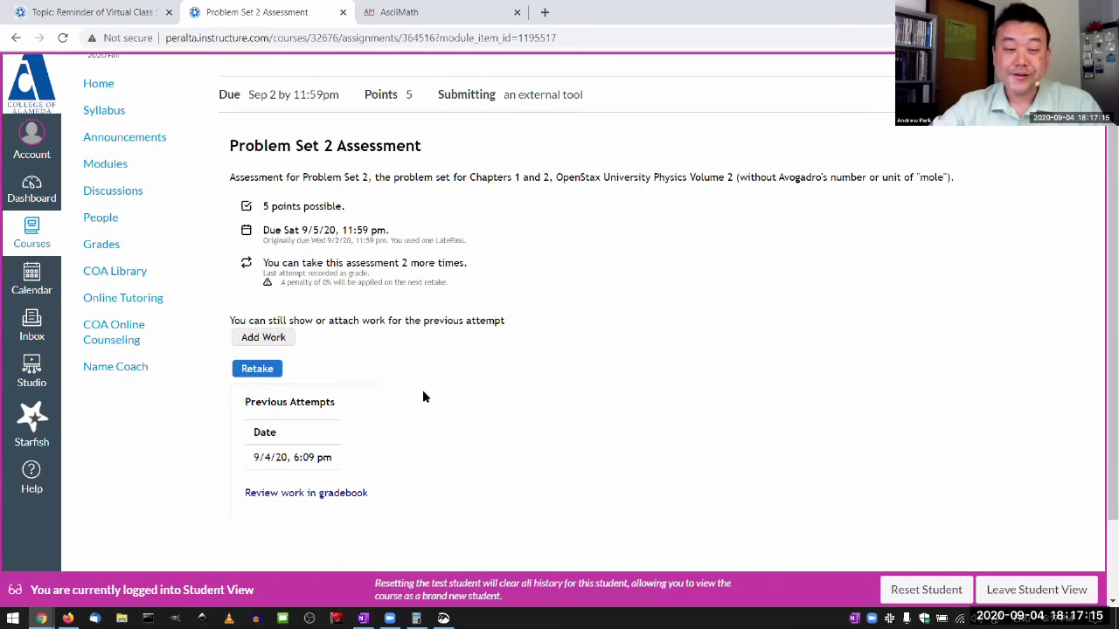
- Open the attempt review and check the 'Good job!' feedback and Question 1's shown work
click(365, 493)
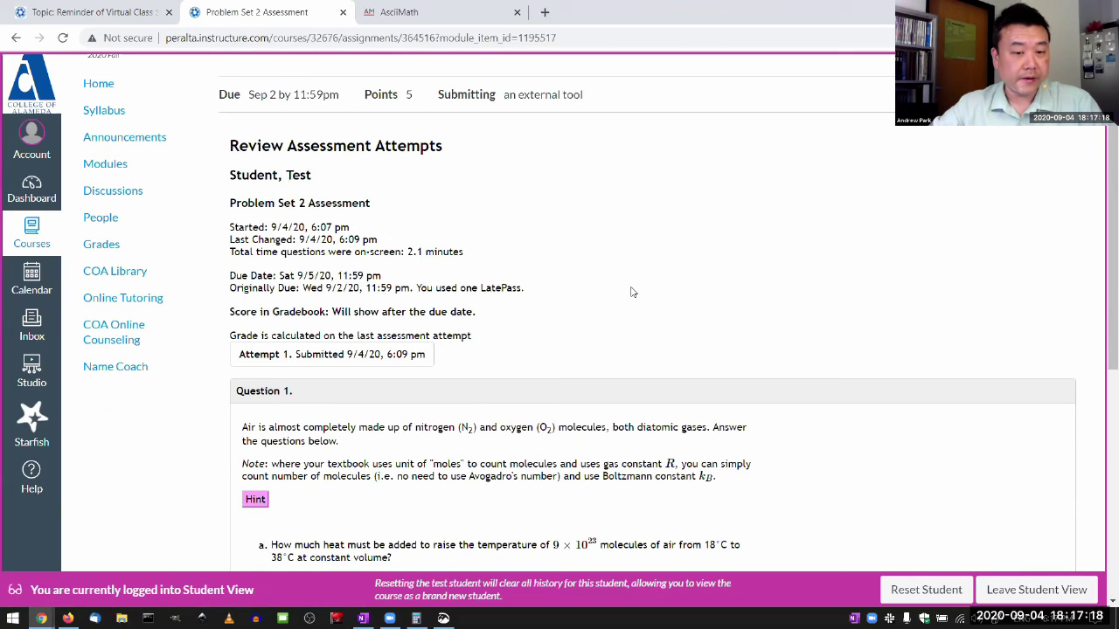
scroll(640, 295, down, 5)
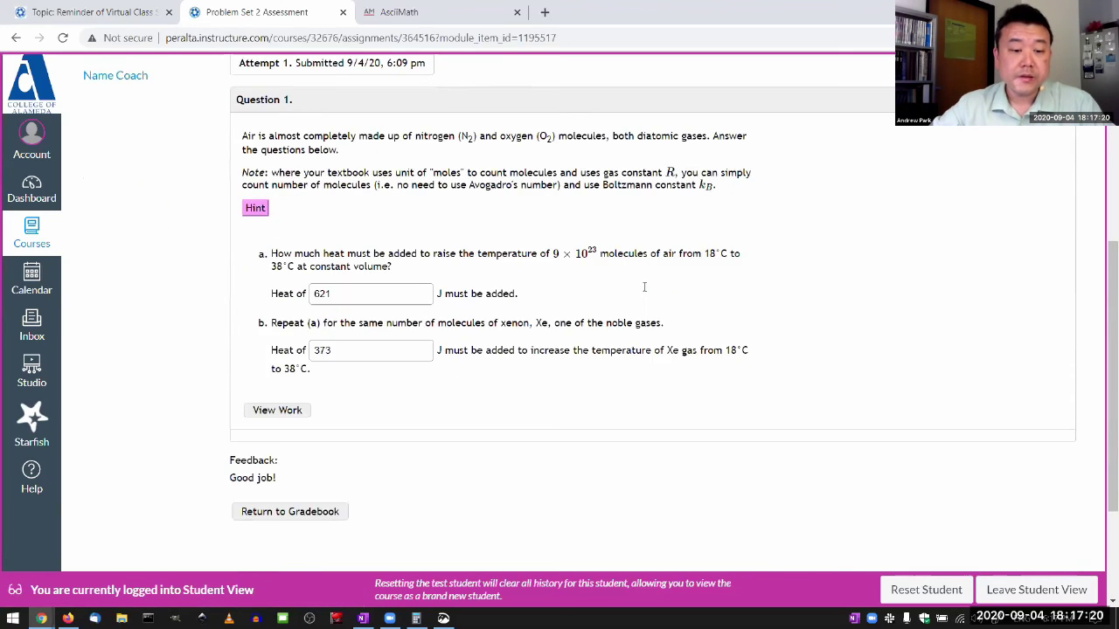
triple_click(245, 400)
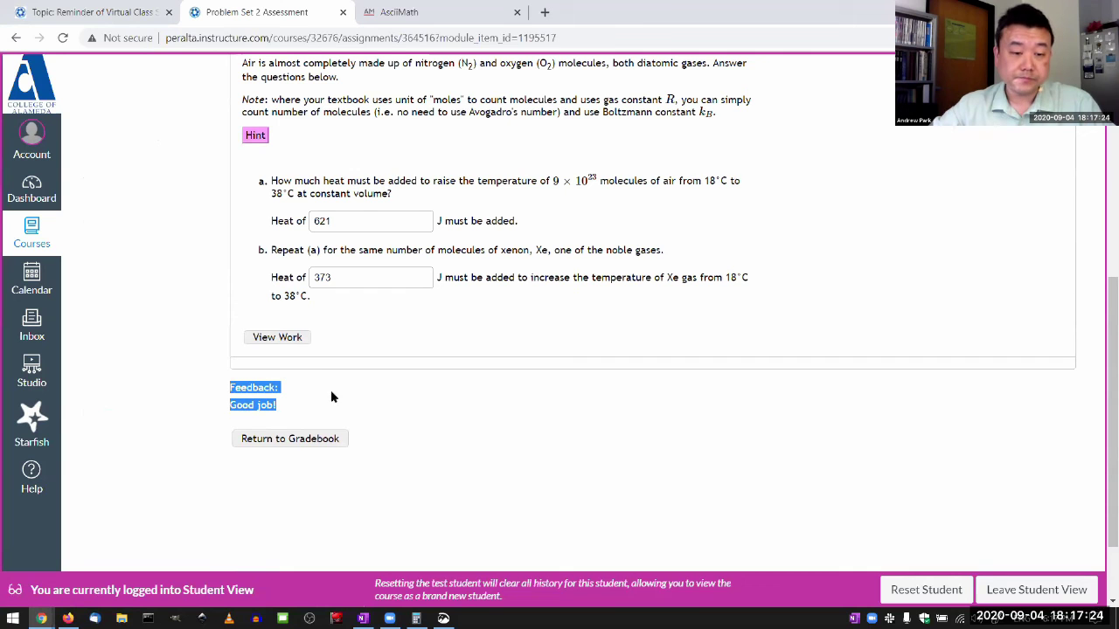
click(277, 337)
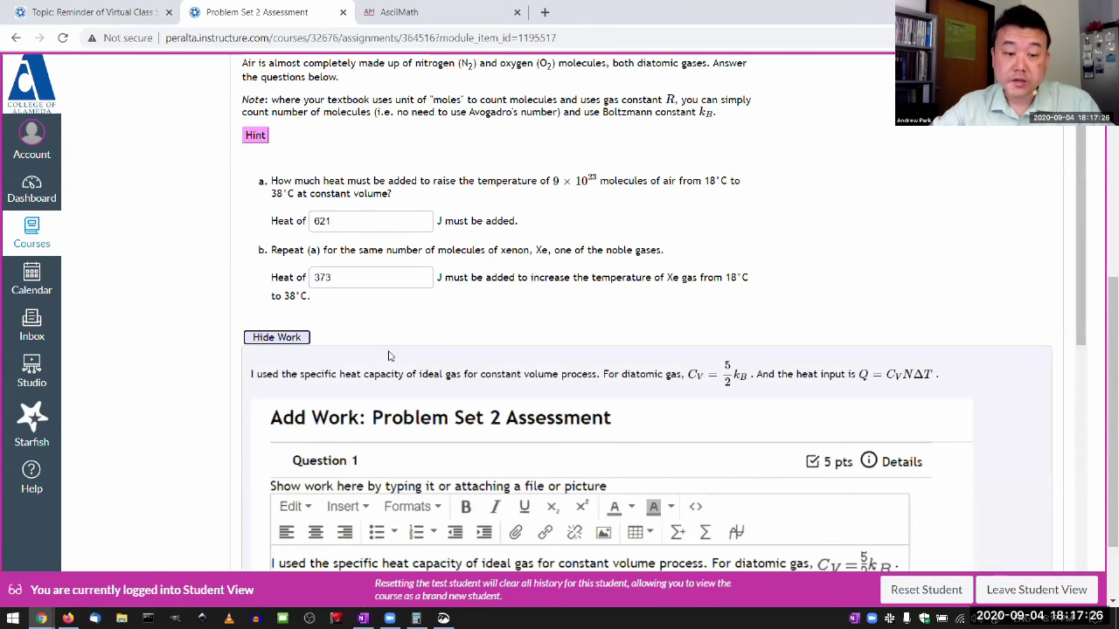
scroll(127, 343, down, 2)
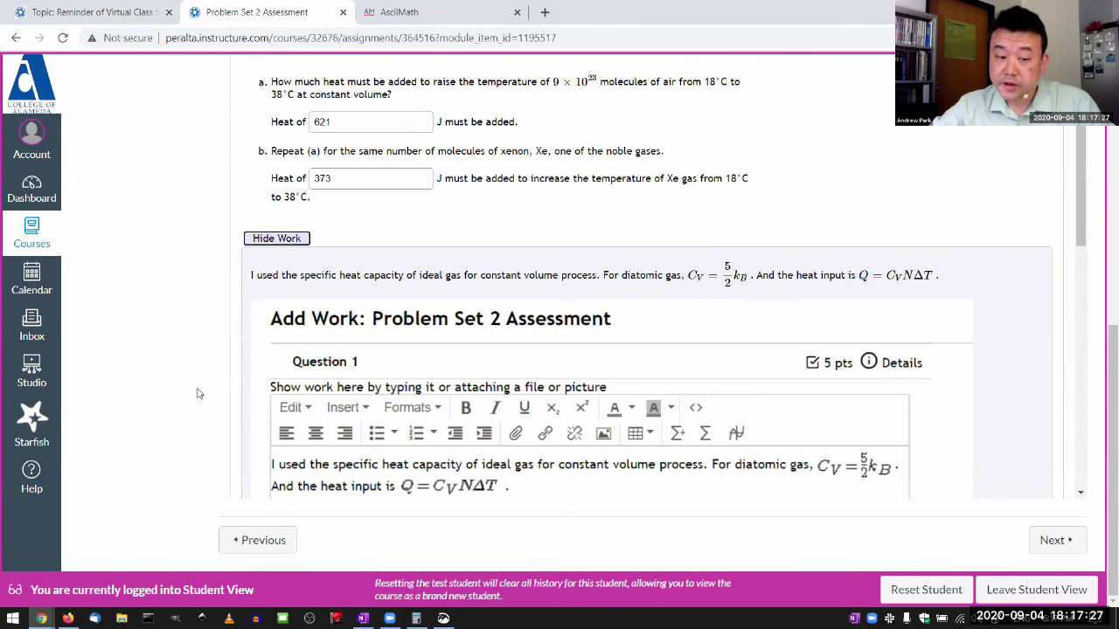
click(266, 242)
- Scroll back to the top of the review, where the score is hidden until the due date
click(302, 315)
drag(302, 315, 229, 288)
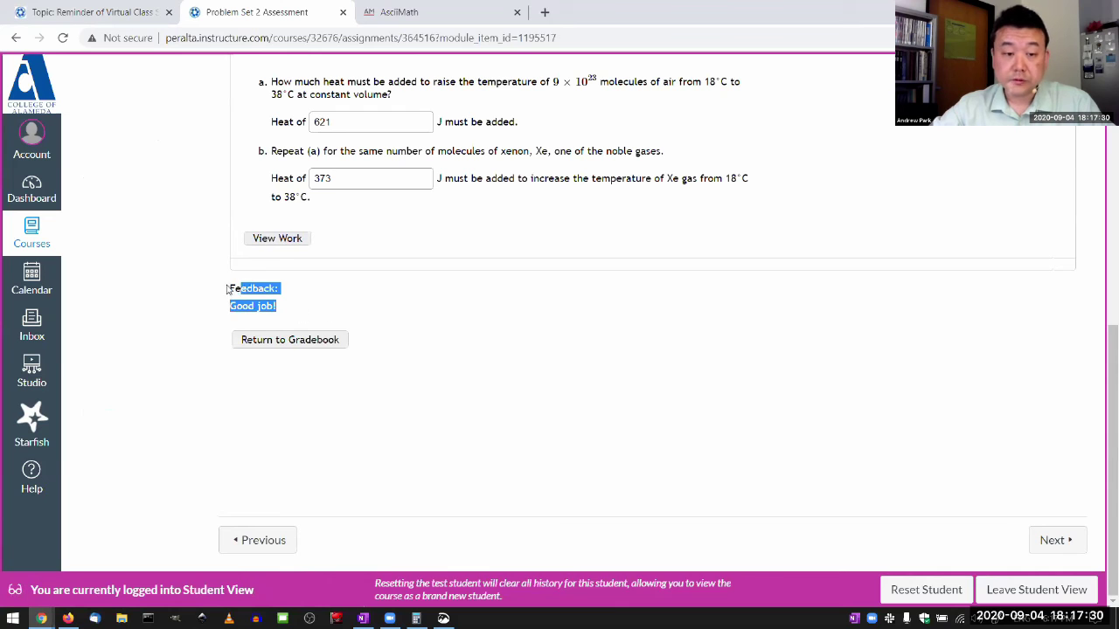
scroll(369, 307, up, 1)
scroll(369, 308, up, 4)
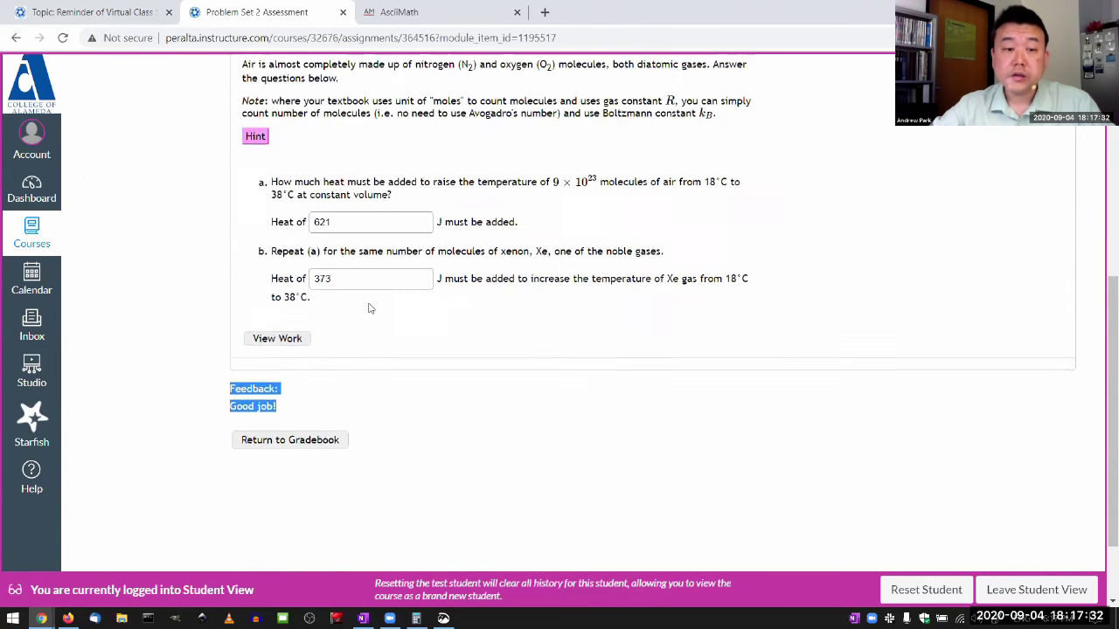
scroll(369, 308, up, 2)
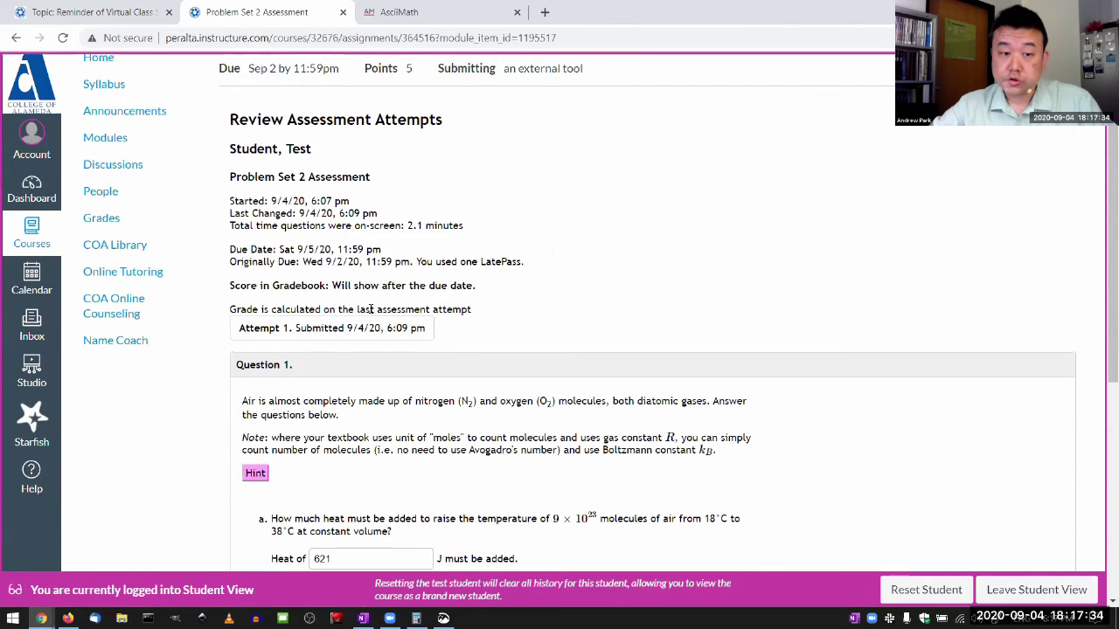
scroll(389, 293, up, 1)
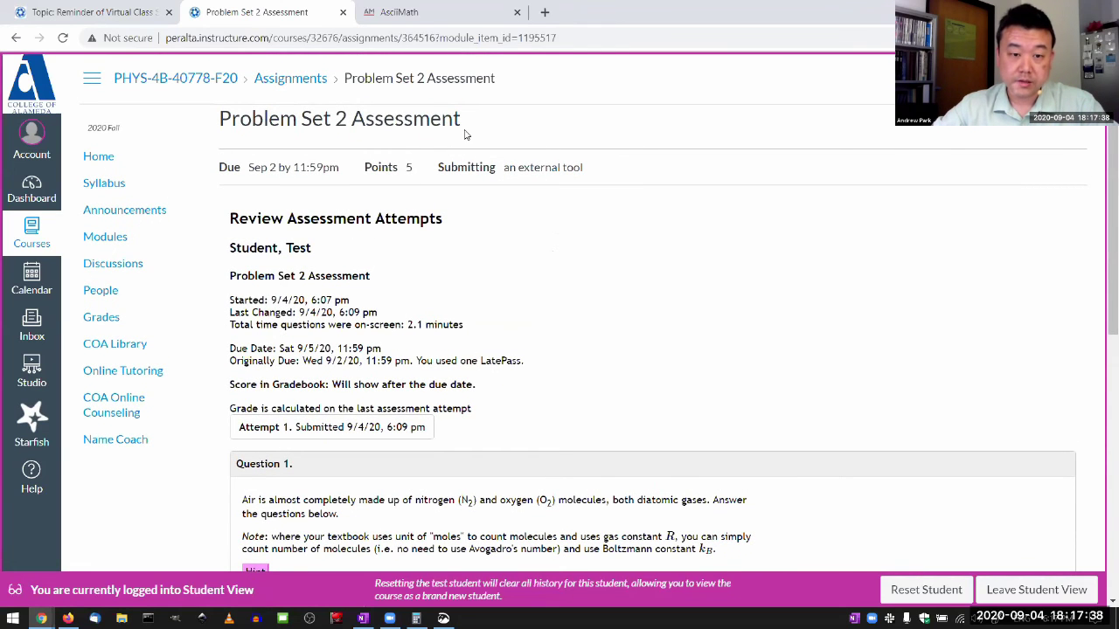
double_click(465, 134)
click(204, 114)
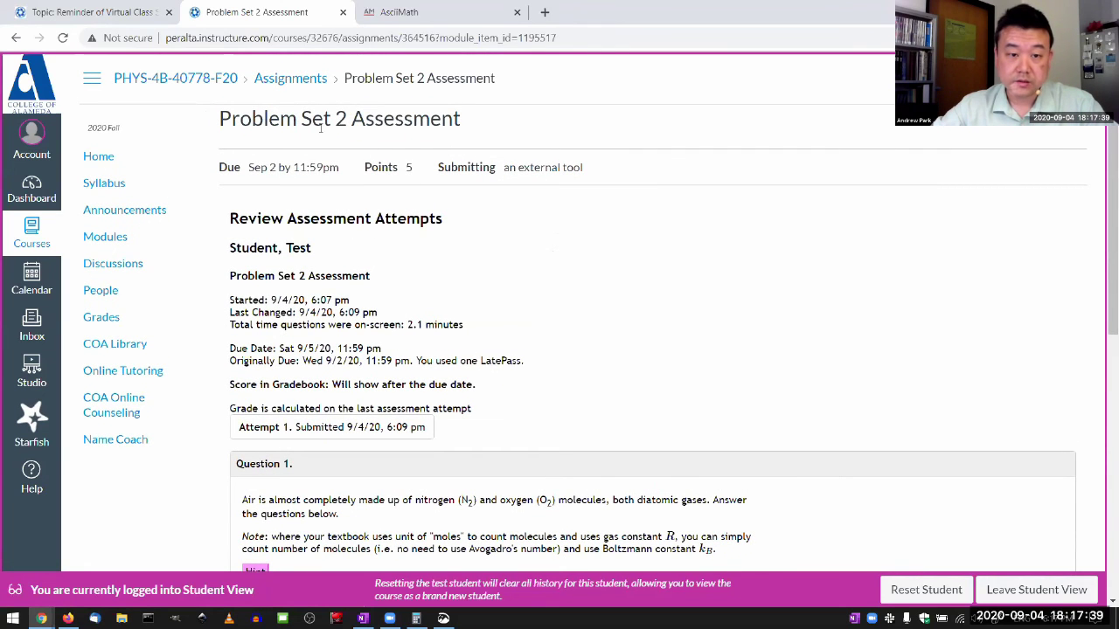
click(112, 248)
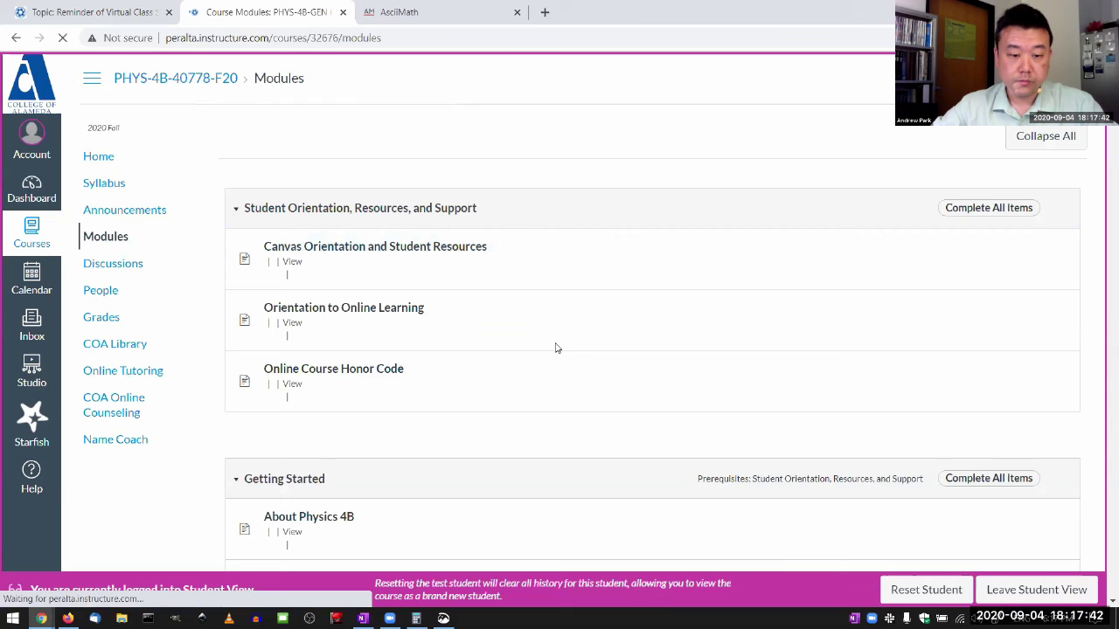
scroll(529, 422, down, 10)
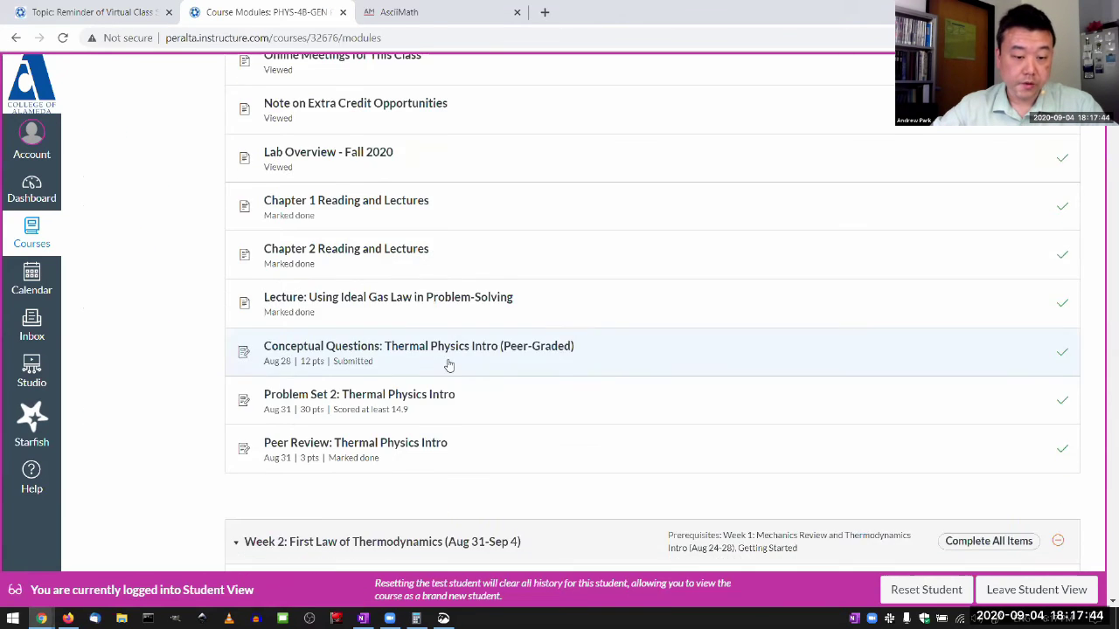
scroll(448, 365, down, 5)
click(333, 200)
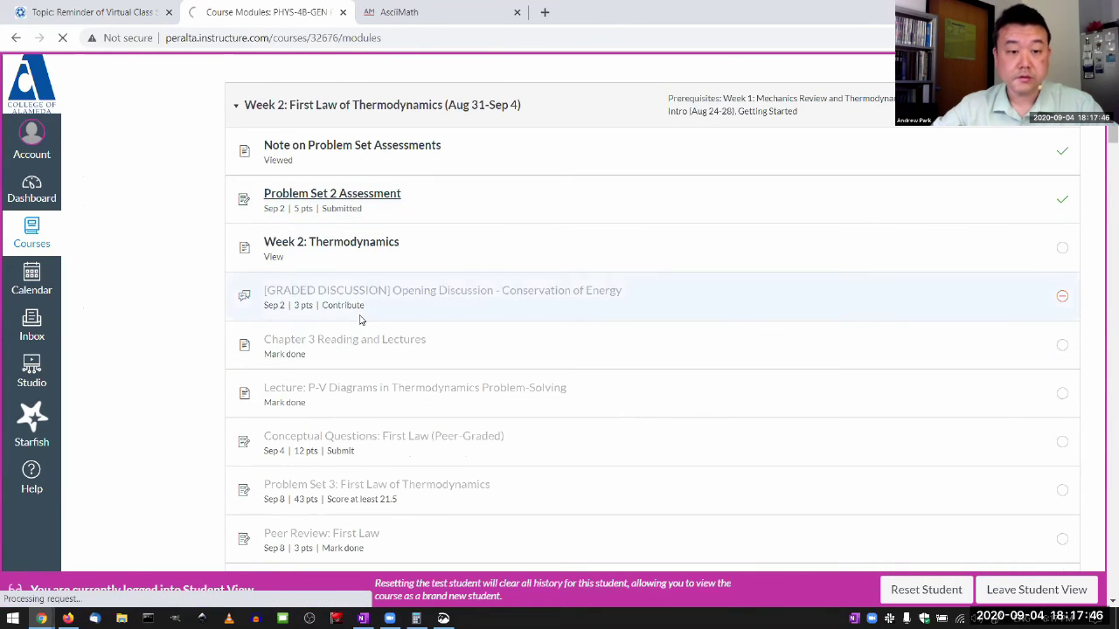
scroll(496, 348, down, 1)
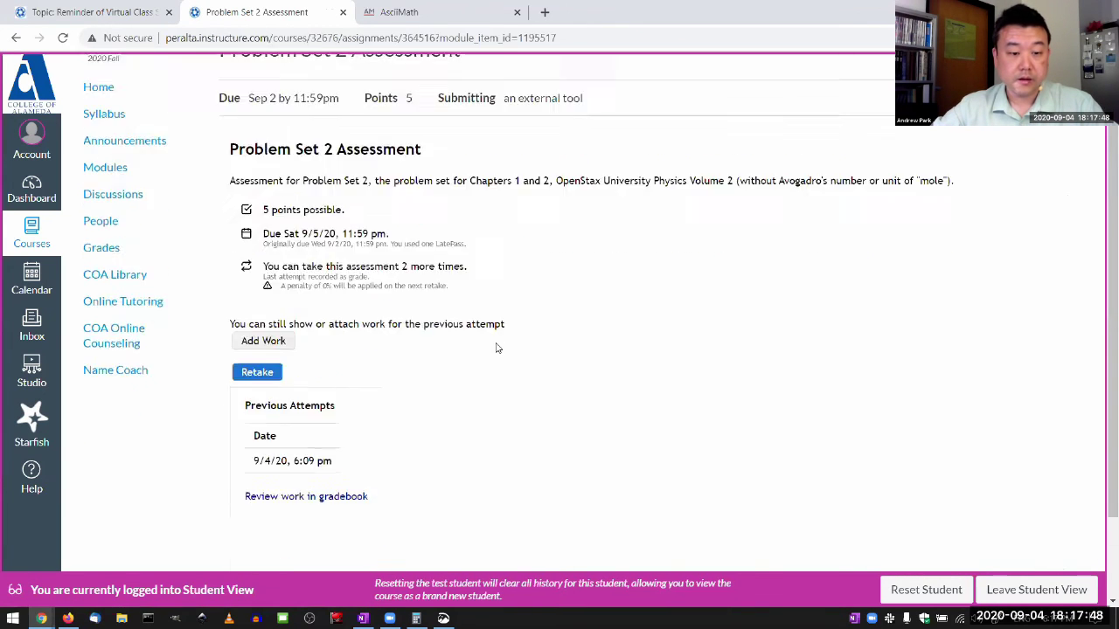
scroll(533, 183, up, 1)
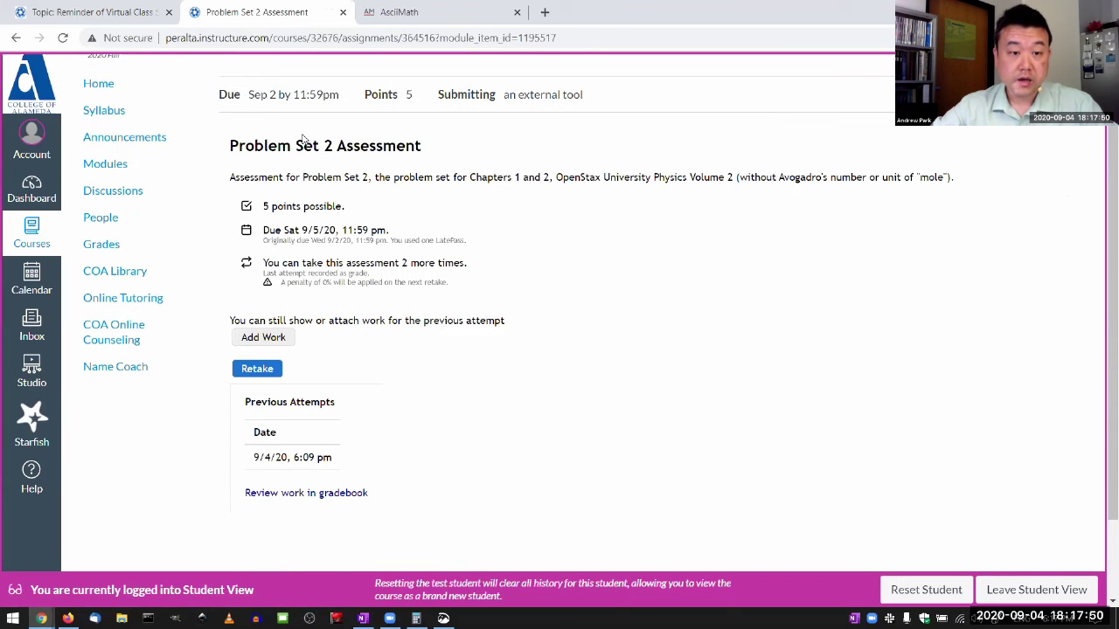
drag(223, 140, 625, 479)
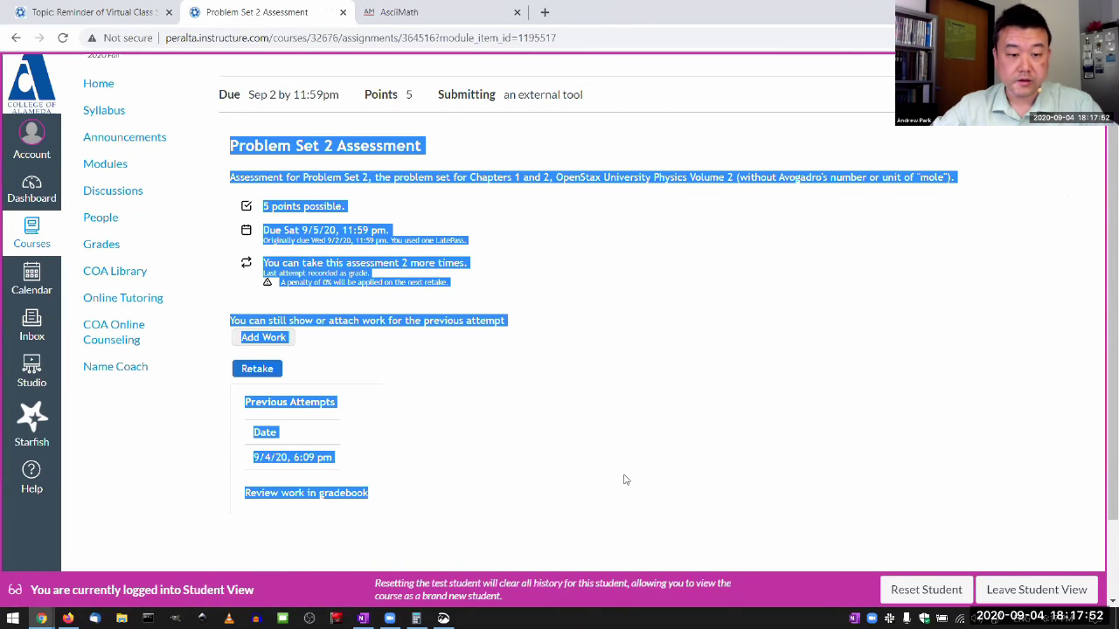
click(592, 273)
scroll(455, 367, down, 1)
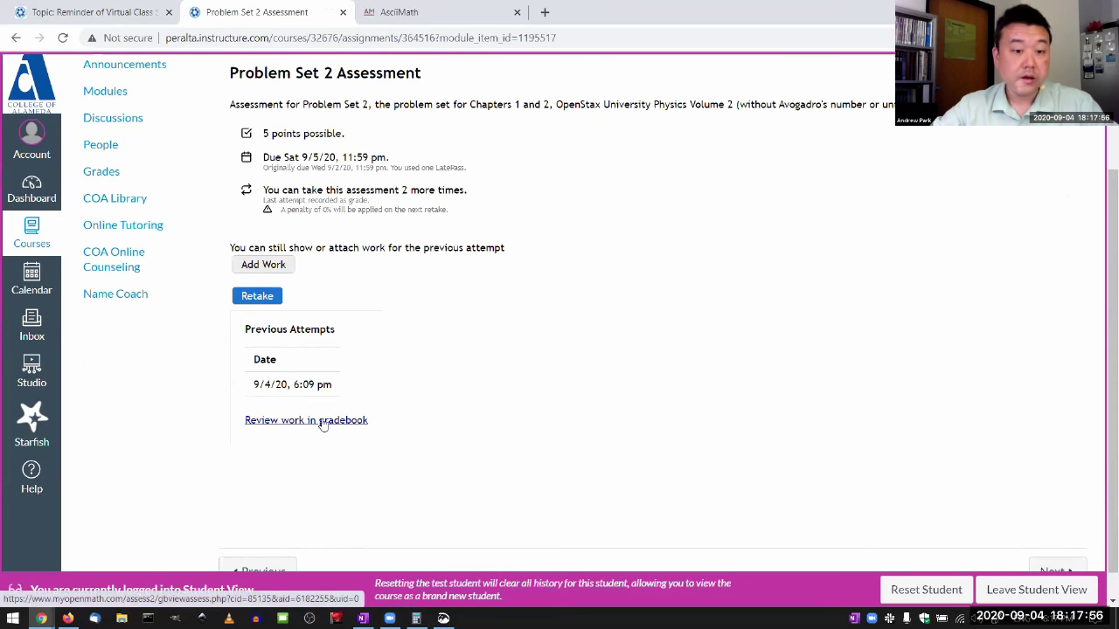
click(323, 422)
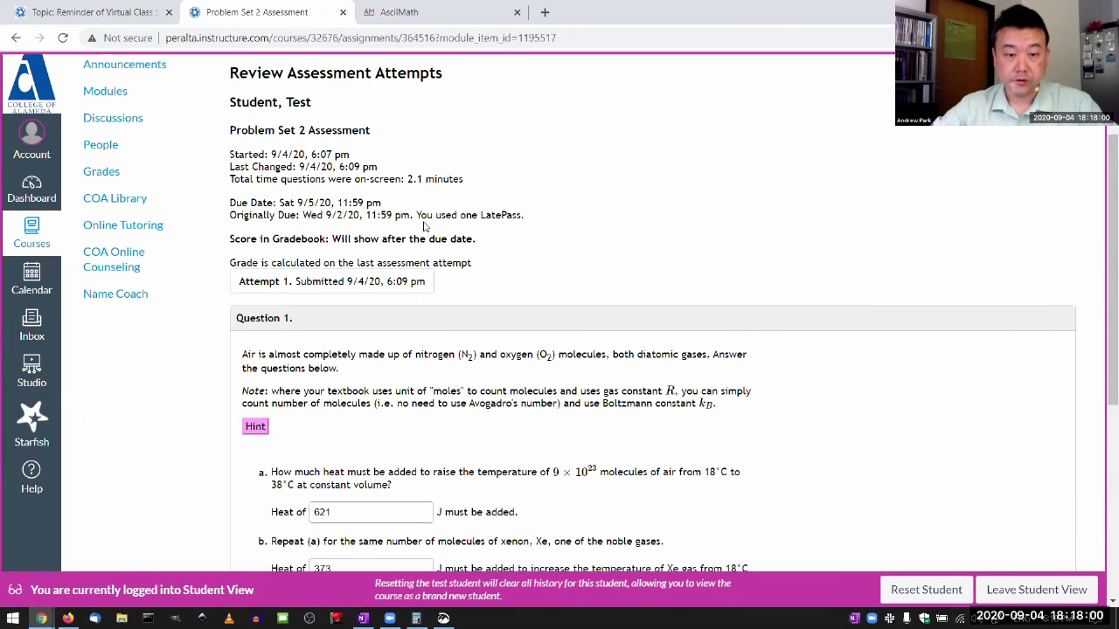
scroll(455, 266, down, 5)
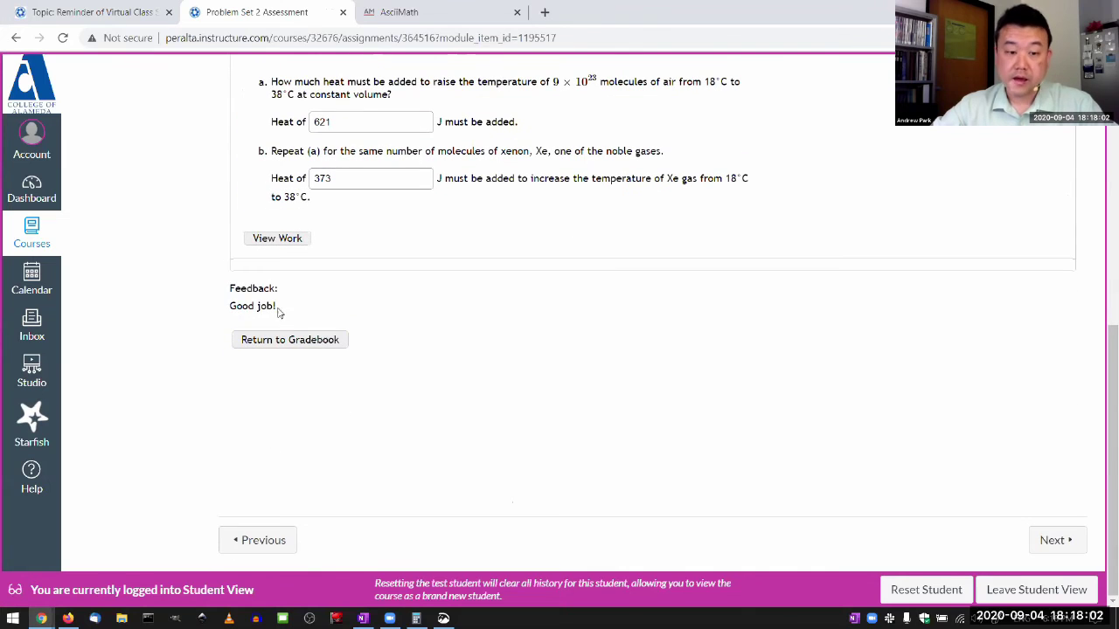
drag(280, 307, 229, 289)
click(357, 292)
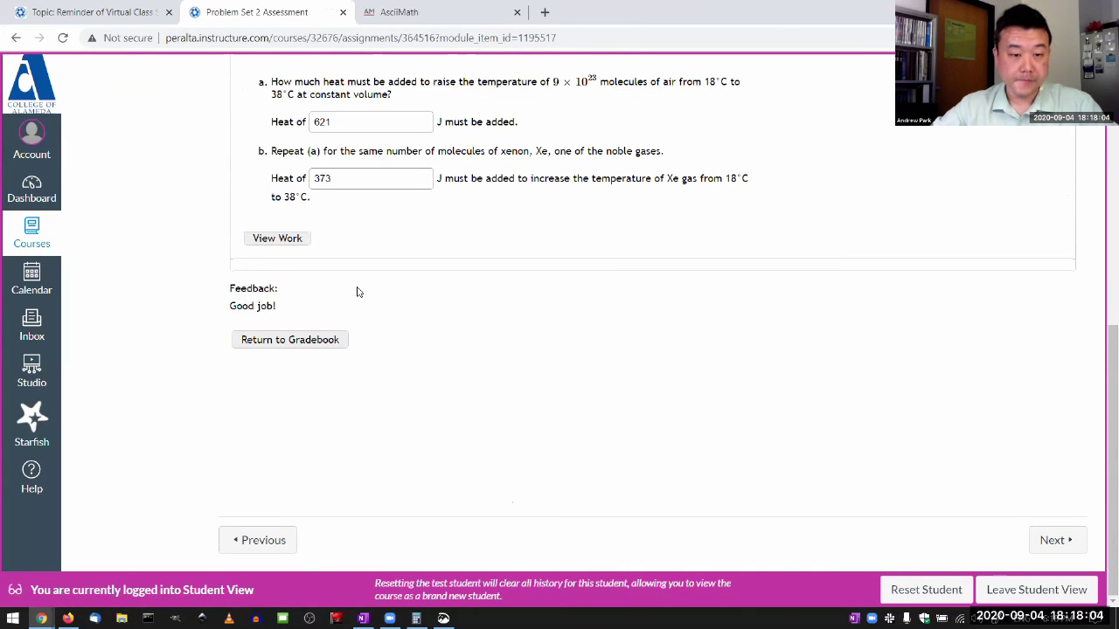
scroll(364, 305, up, 2)
scroll(365, 302, up, 2)
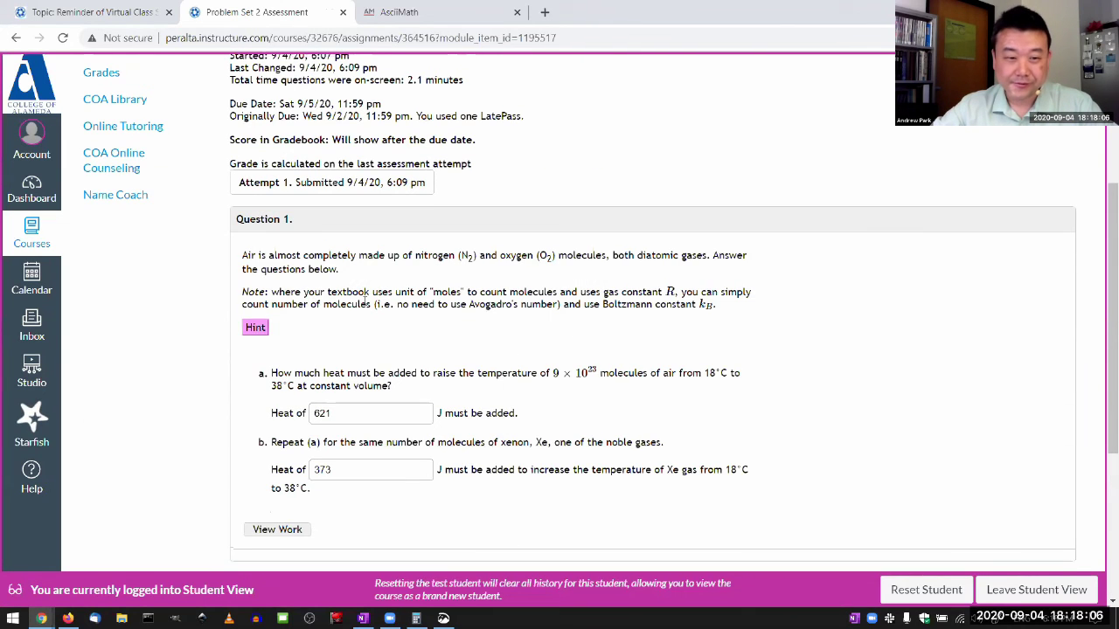
scroll(367, 301, down, 3)
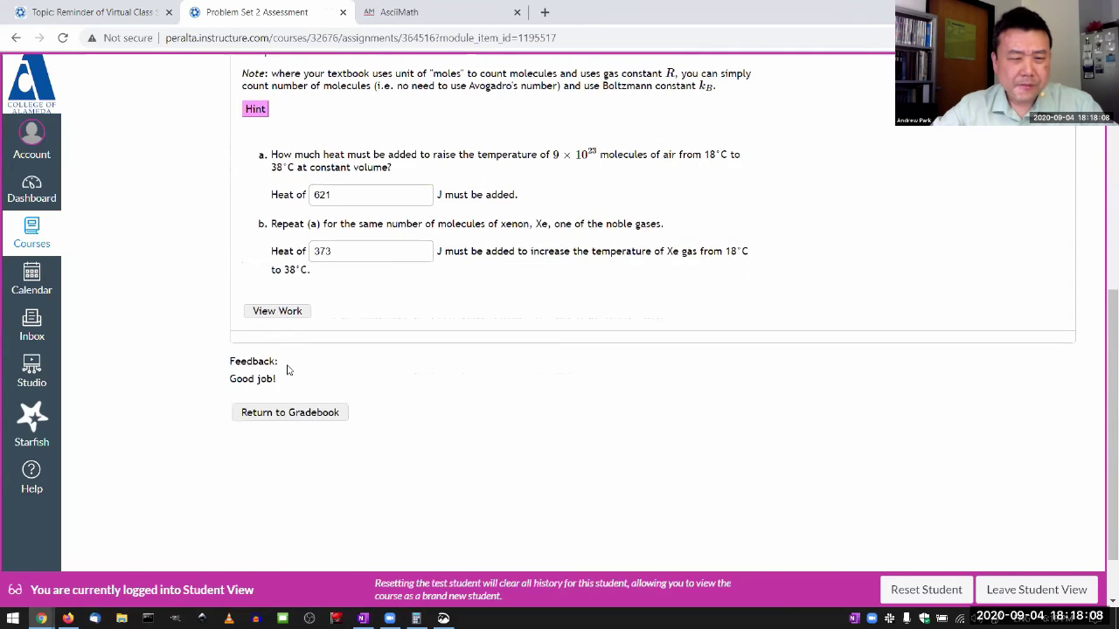
drag(260, 379, 225, 380)
click(238, 379)
click(288, 382)
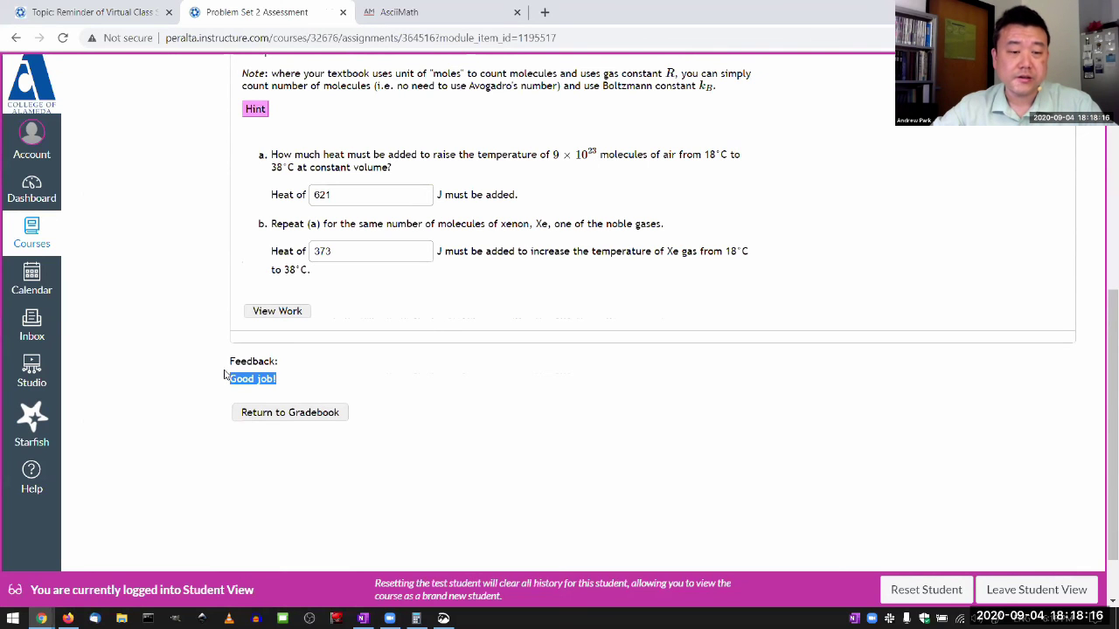
click(226, 372)
scroll(232, 354, up, 2)
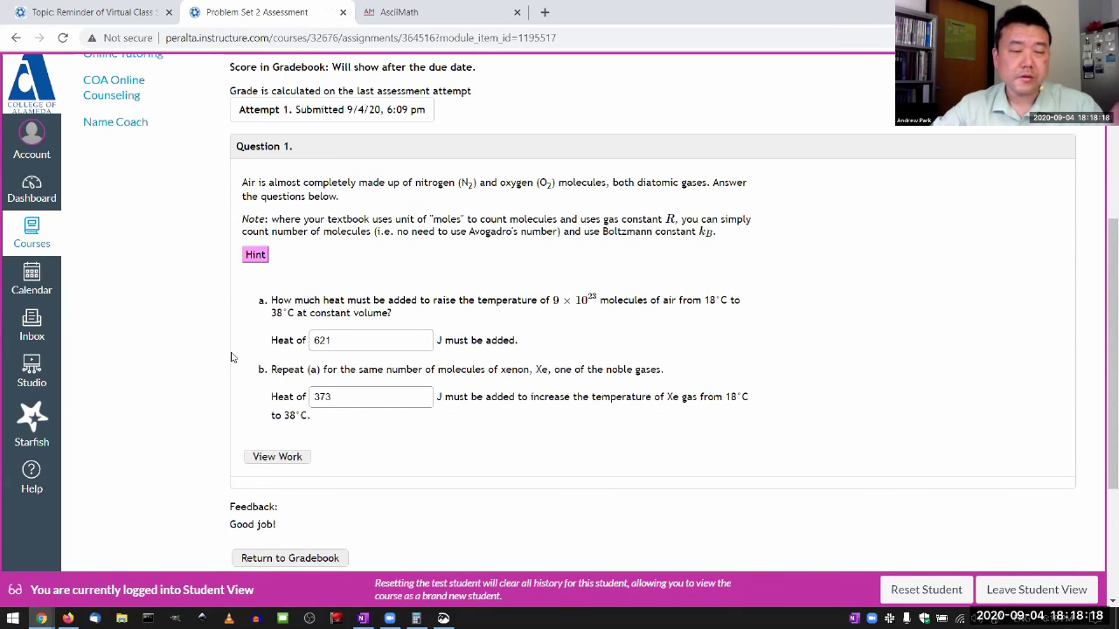
scroll(238, 356, up, 3)
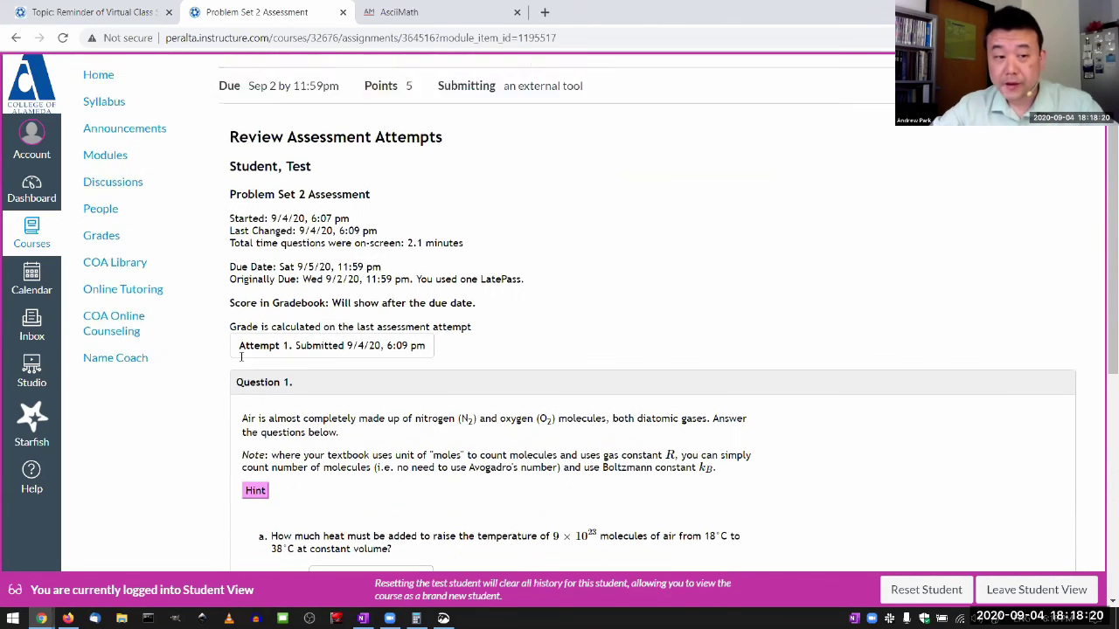
scroll(240, 357, up, 1)
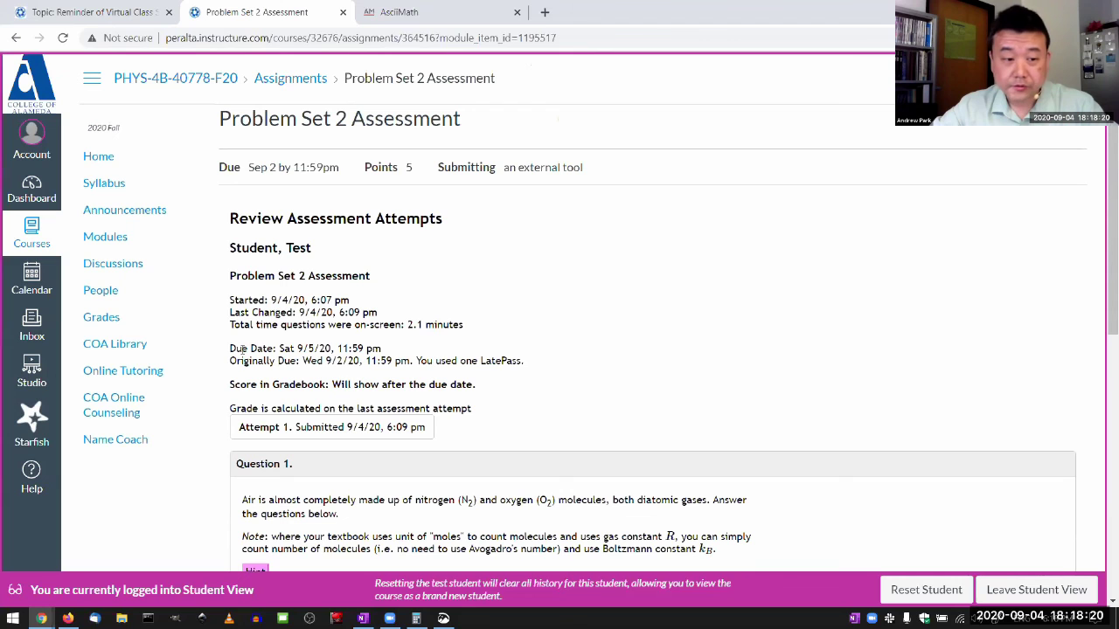
- Go to the course Grades page and find the Problem Set 2 Assessment row, shown late at 5/5
click(103, 317)
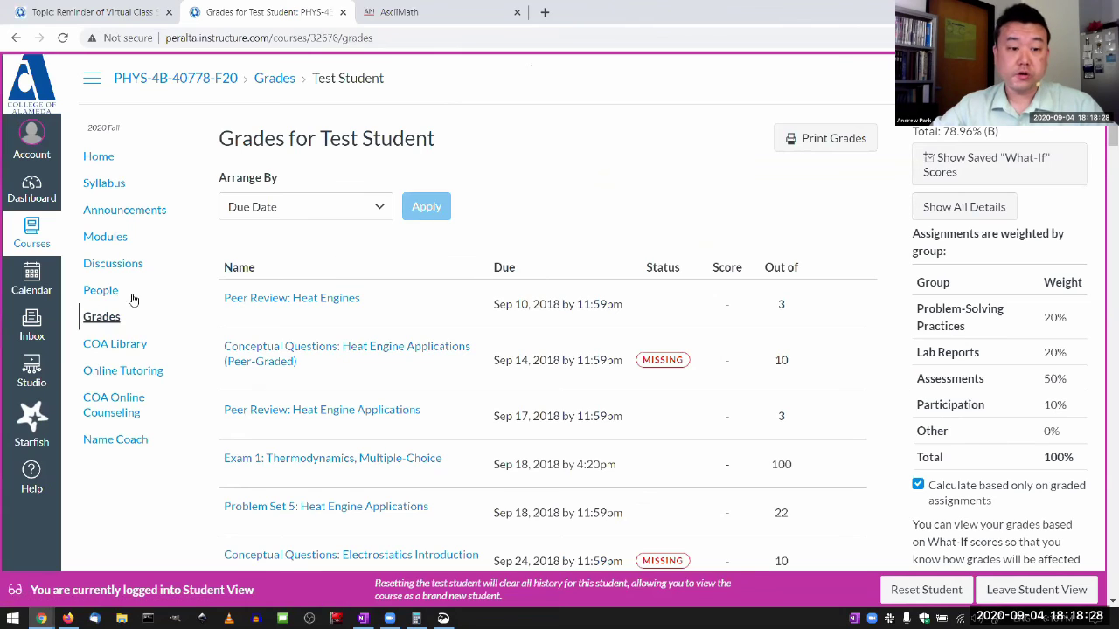
scroll(454, 209, down, 10)
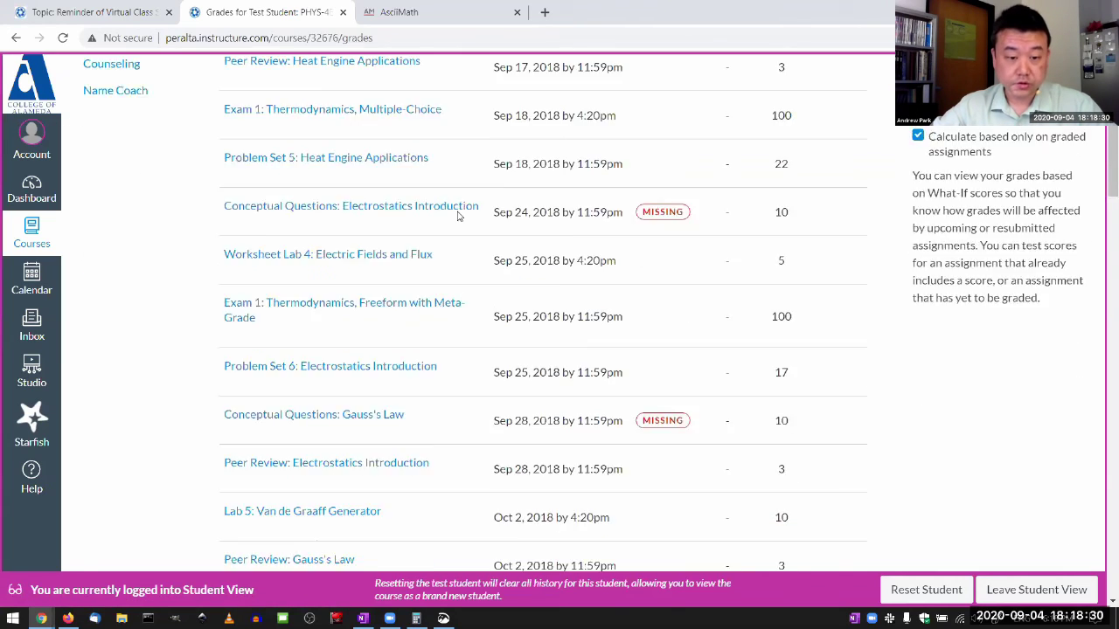
scroll(453, 221, down, 15)
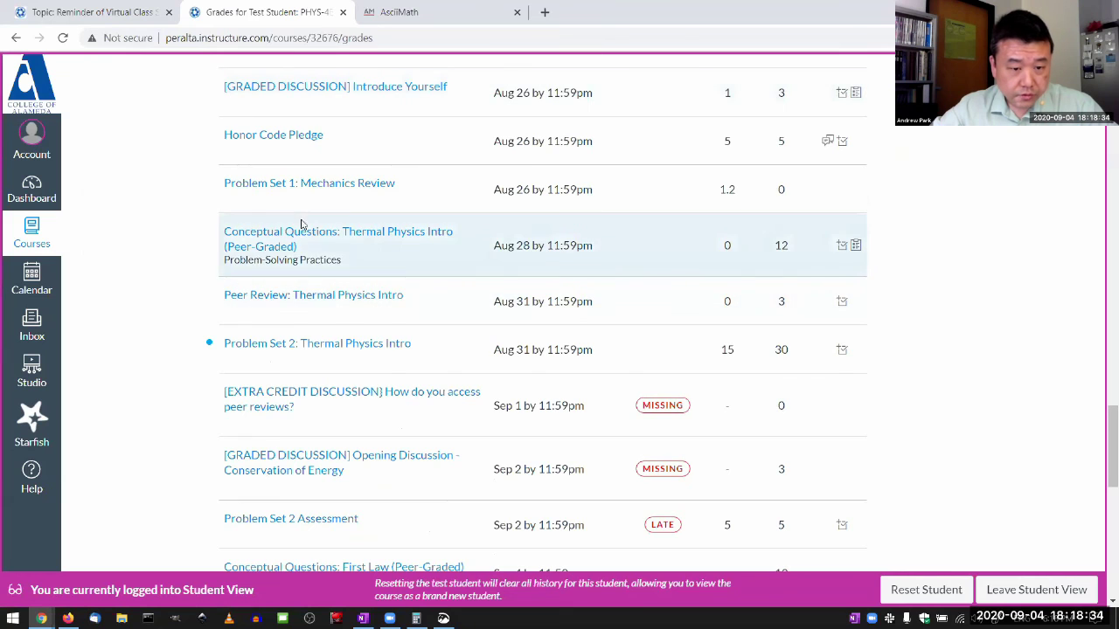
scroll(317, 324, down, 2)
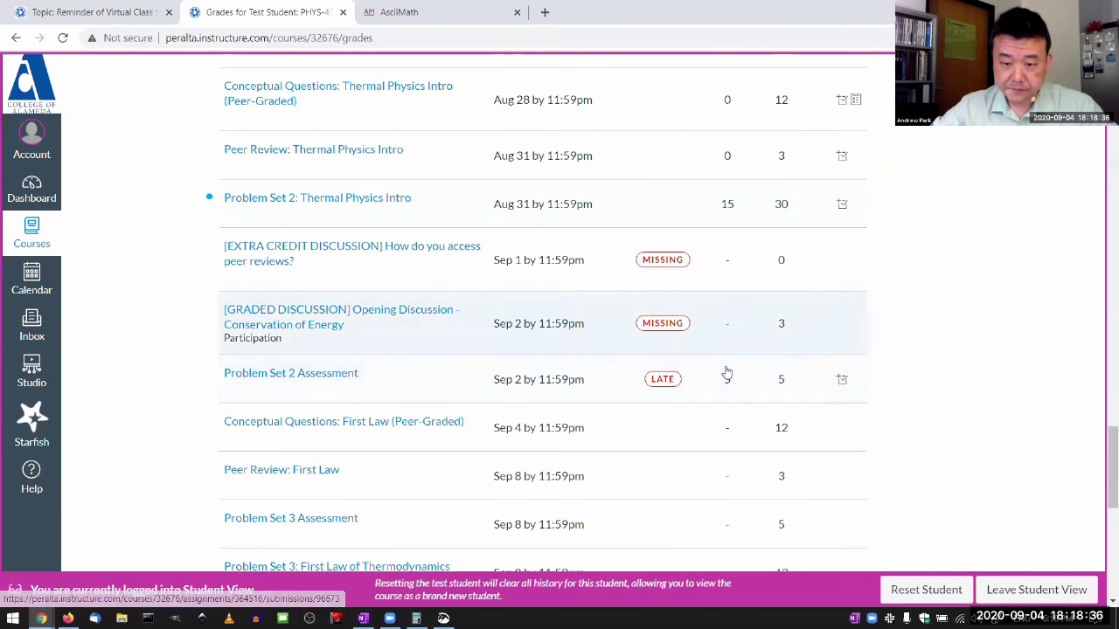